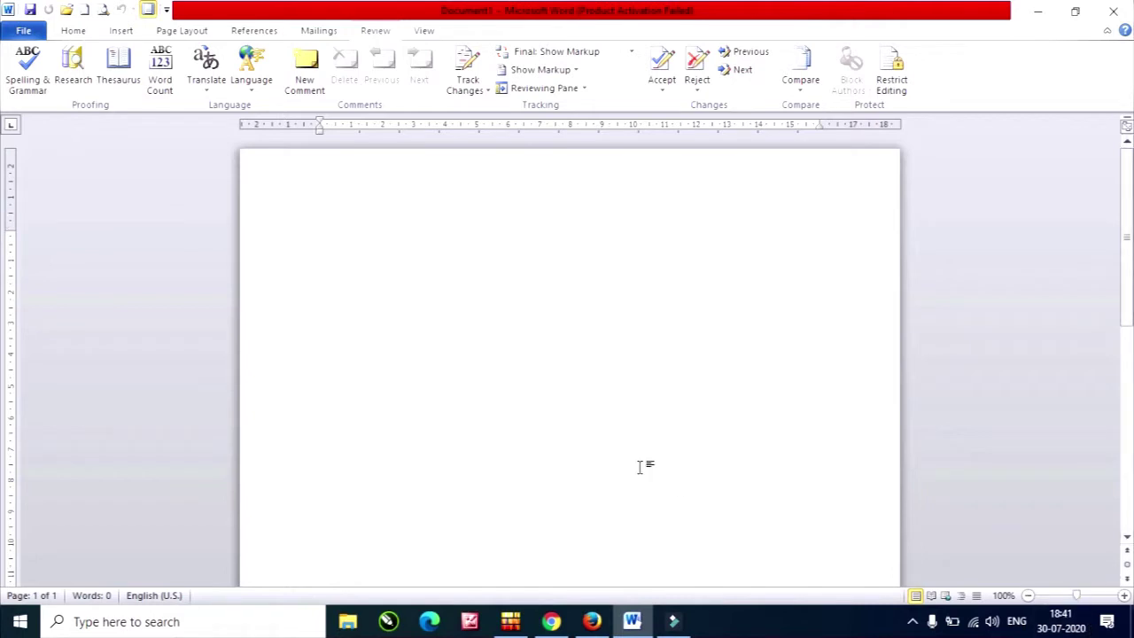
Generate three paragraphs of sample text with =rand() and zoom the page to 120%.
type("=ra")
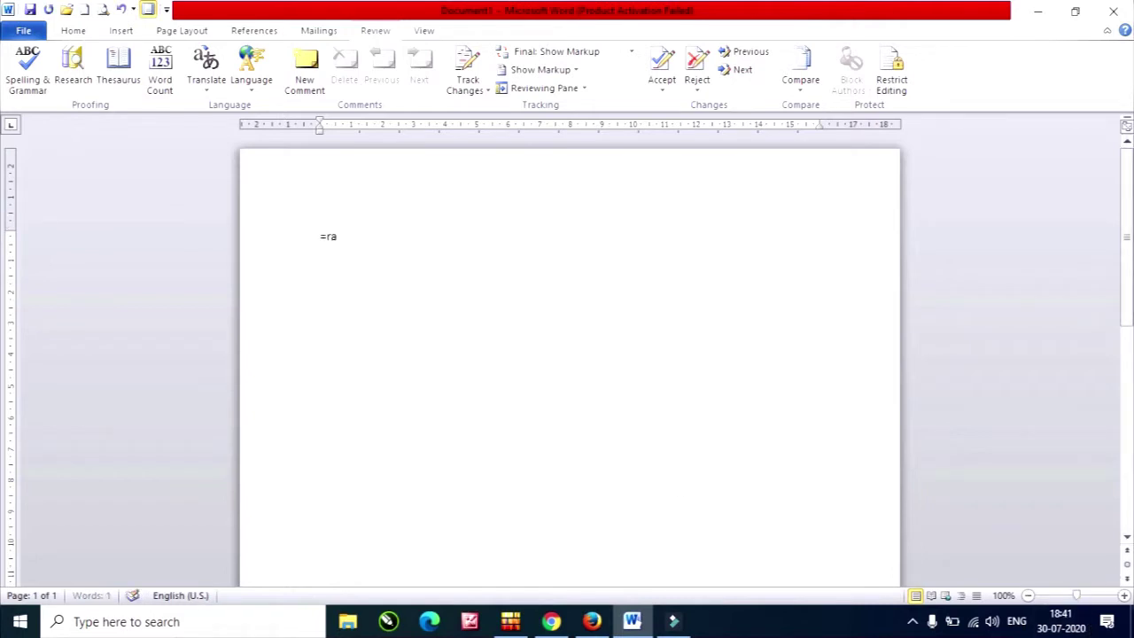
type("nd()")
key("Return")
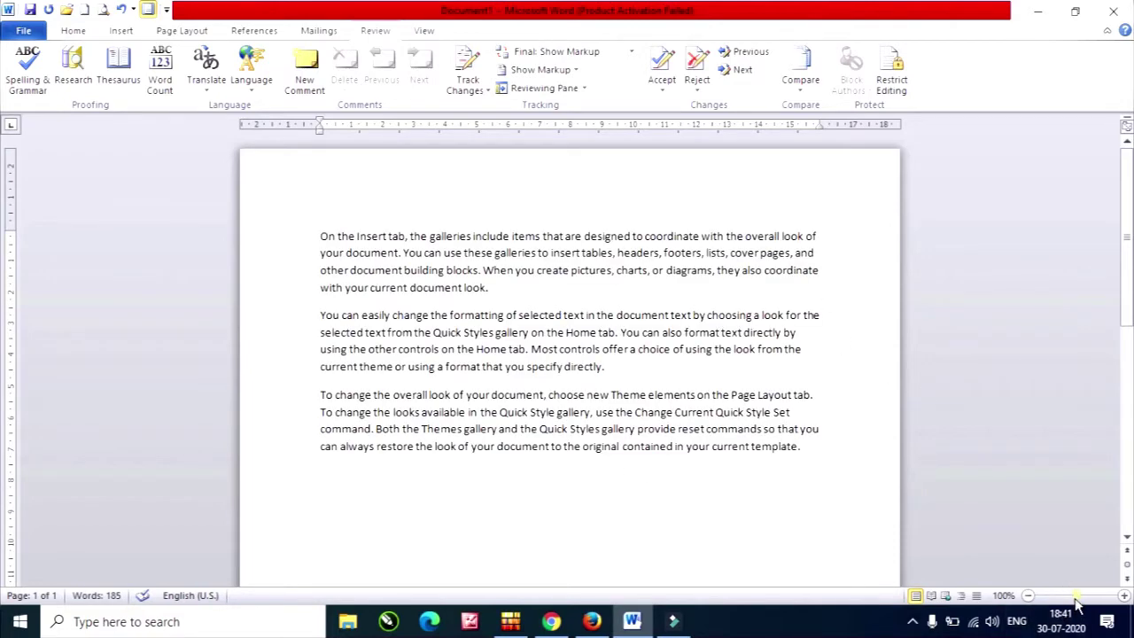
left_click_drag(1076, 597, 1078, 603)
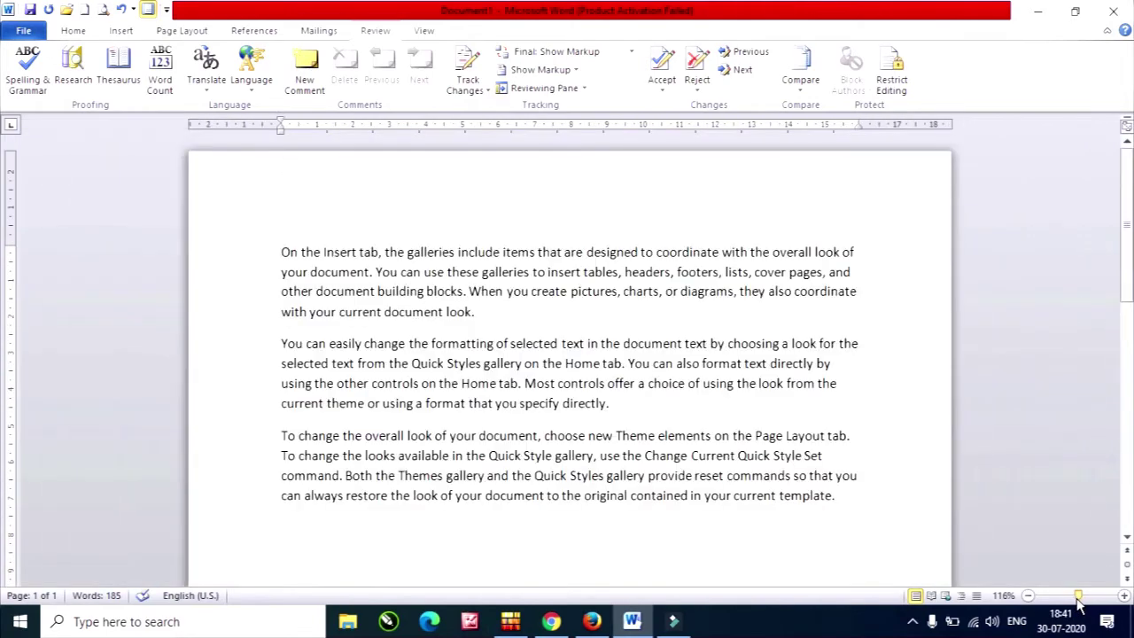
left_click(1123, 597)
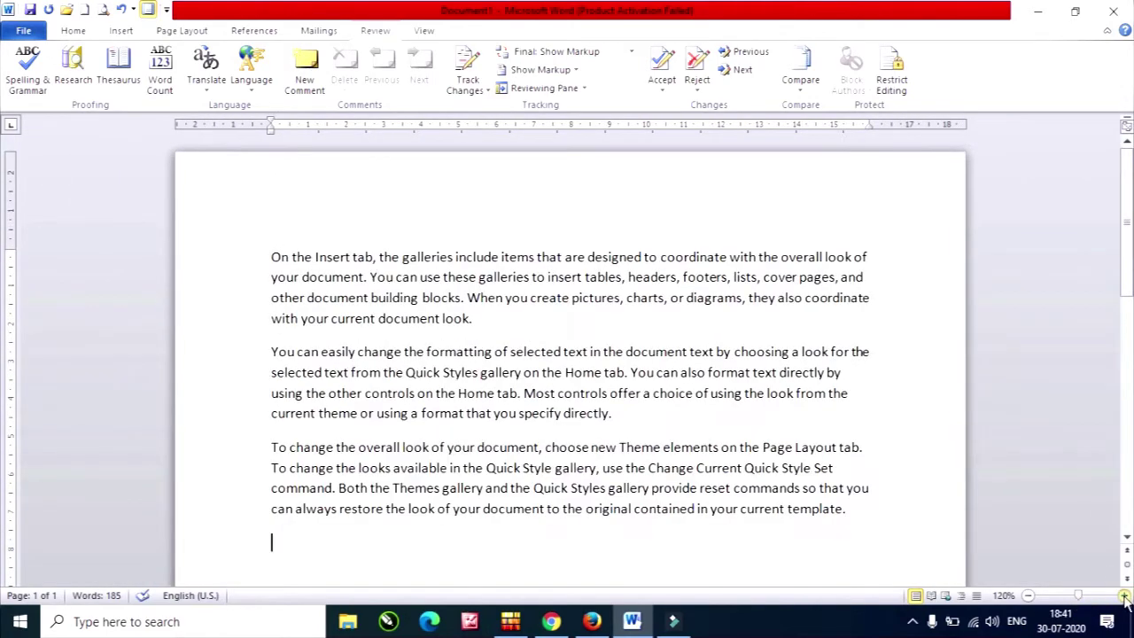
left_click(1123, 597)
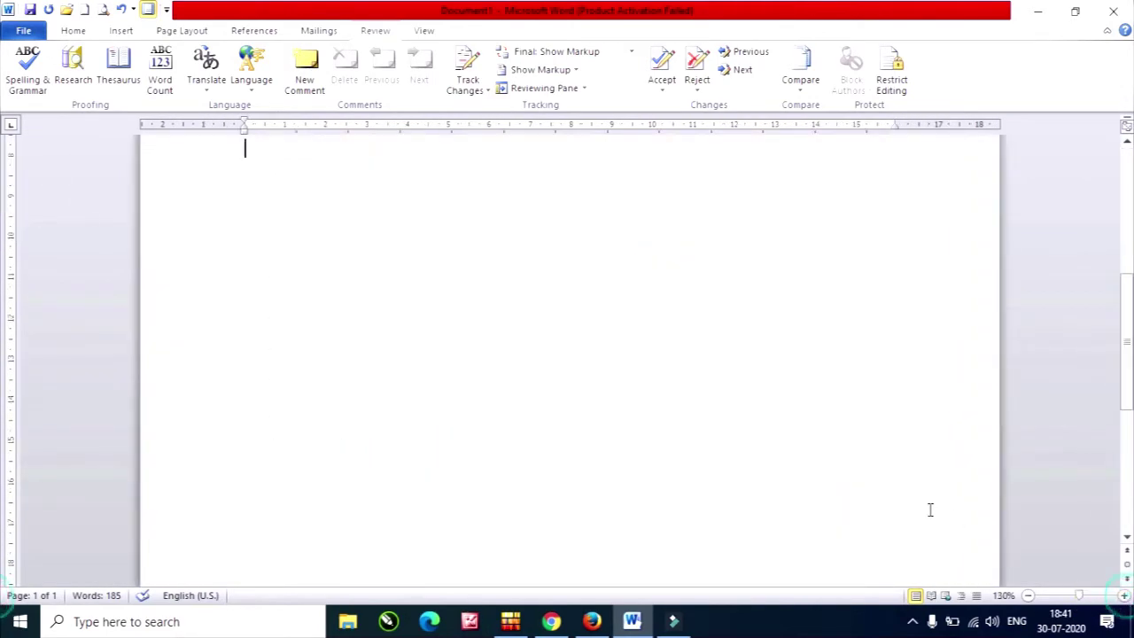
left_click(1028, 596)
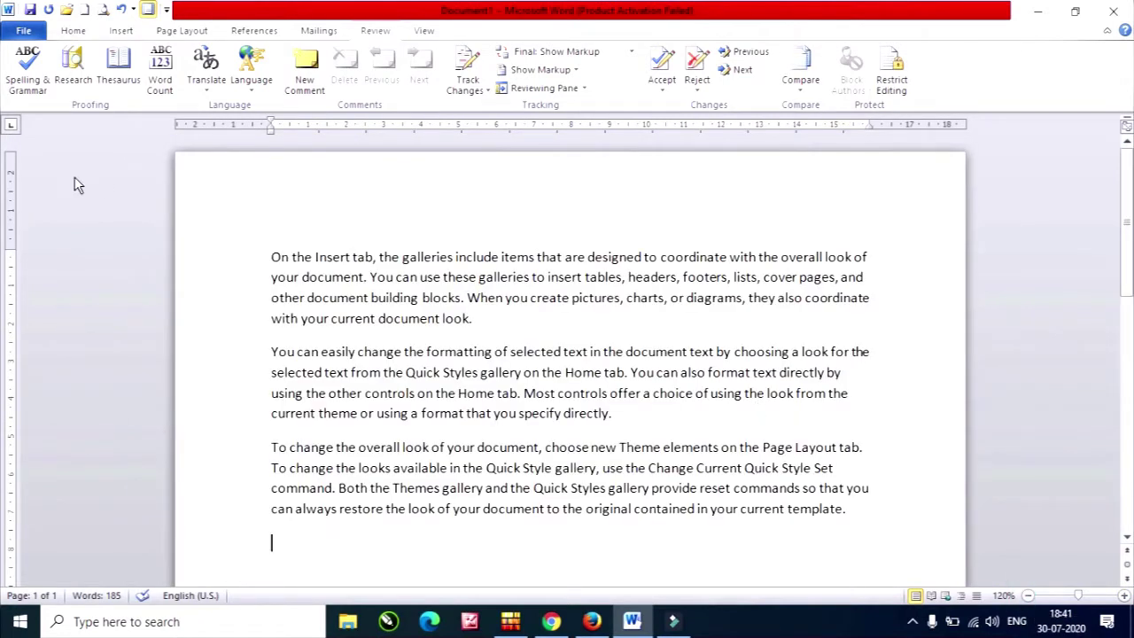
Misspell Insert as Inseart, galleries as galleriaes and tables as tbles.
left_click(343, 258)
type("a")
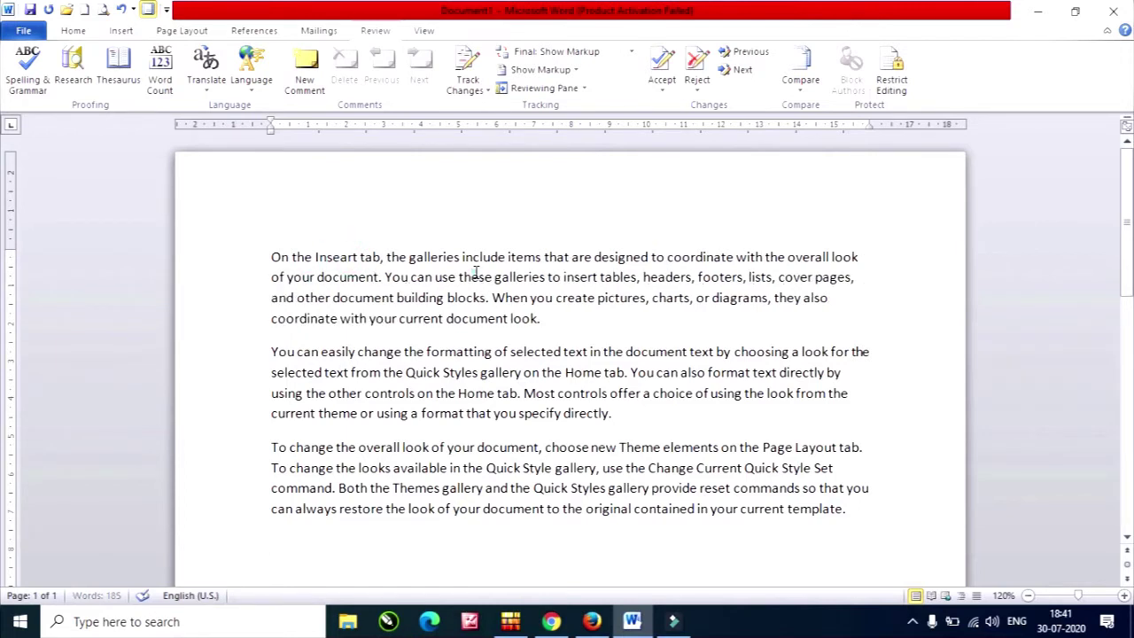
left_click(447, 257)
type("a")
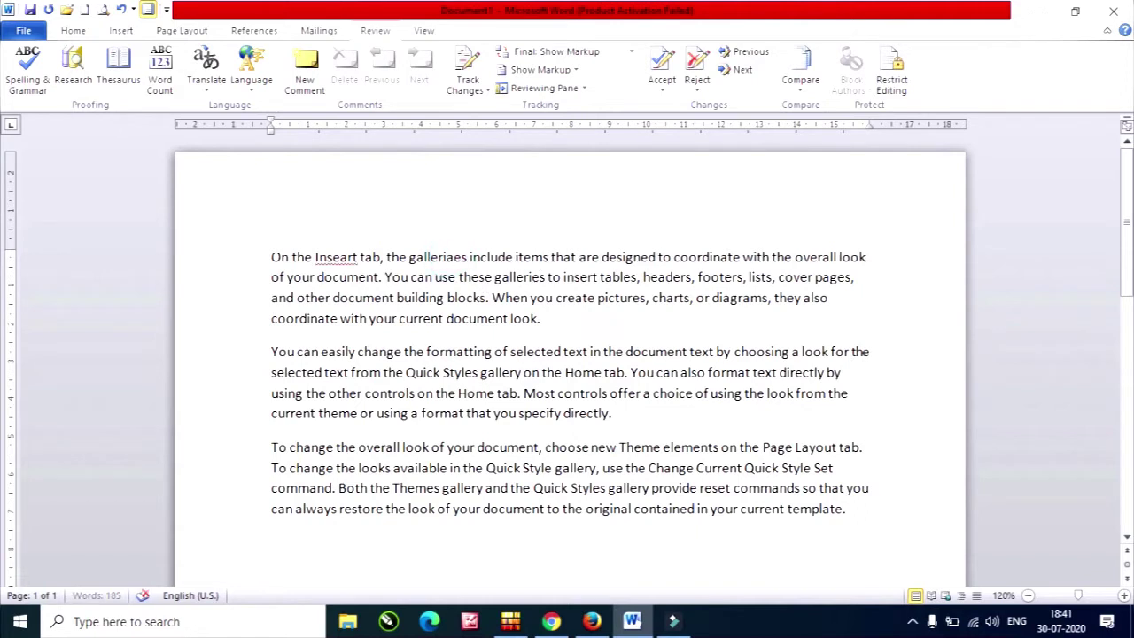
left_click(611, 276)
key("BackSpace")
Lowercase When and add a double space before current in the first paragraph.
left_click(606, 303)
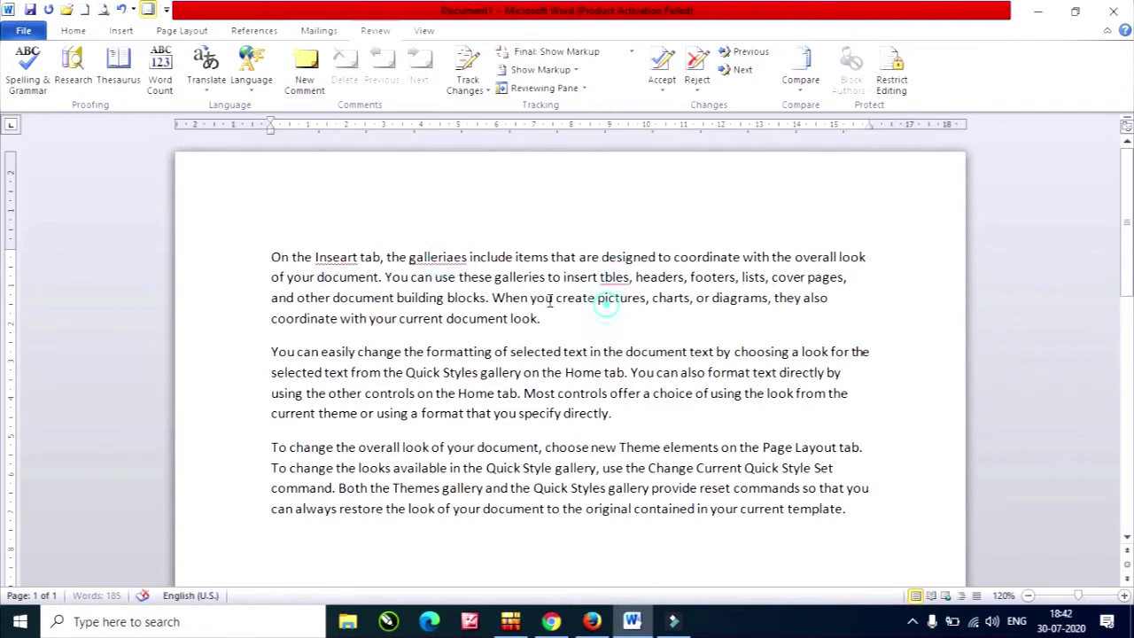
left_click(501, 299)
key("BackSpace")
type("w")
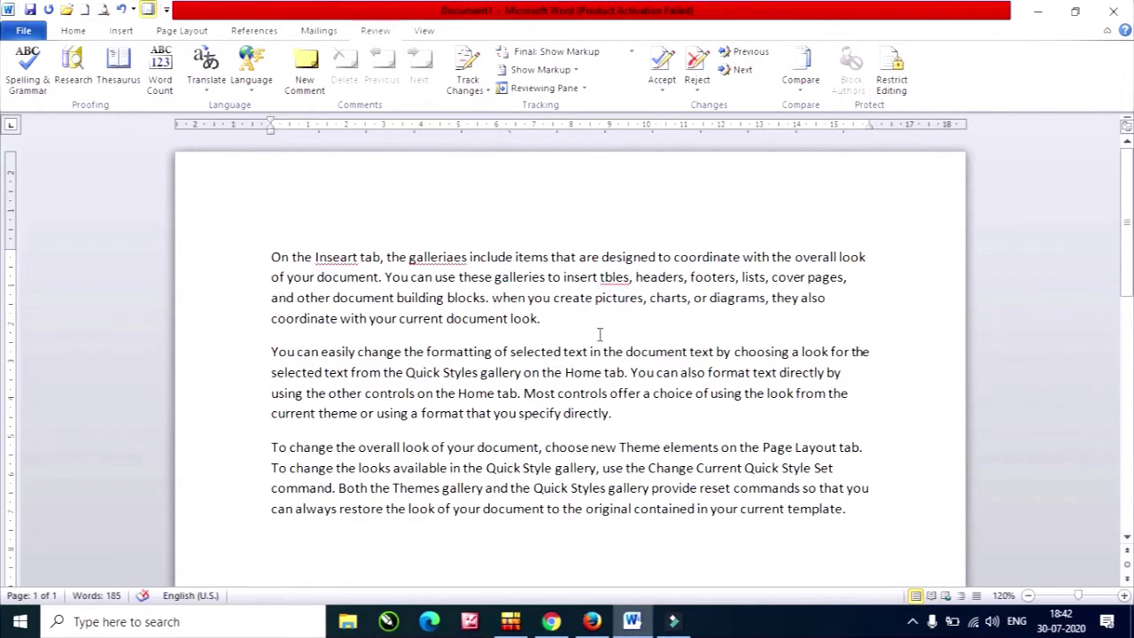
left_click(578, 326)
left_click(399, 319)
left_click(578, 324)
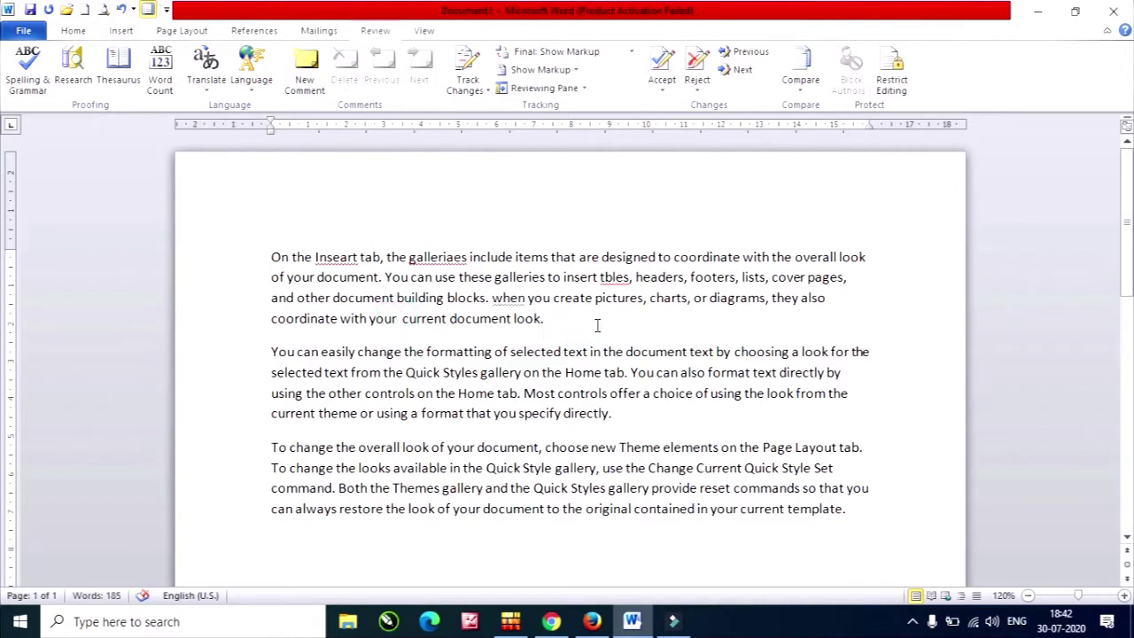
Copy the first paragraph and paste duplicates of it below.
left_click_drag(264, 255, 561, 313)
key("ctrl+c")
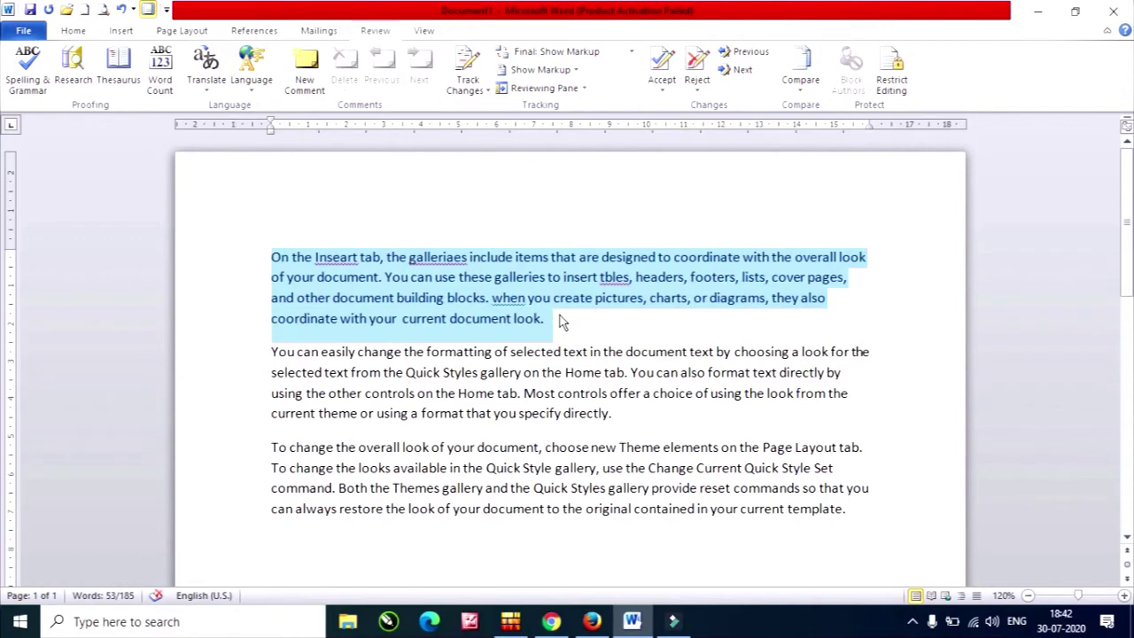
left_click(562, 328)
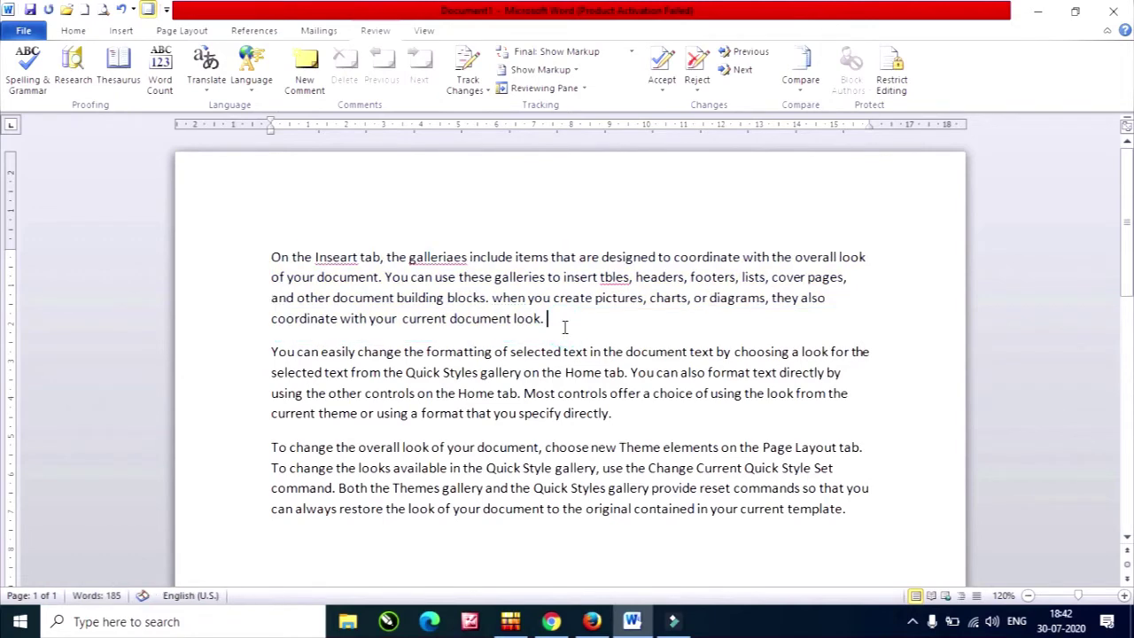
key("ctrl+v")
key("ctrl+v")
key("ctrl+v")
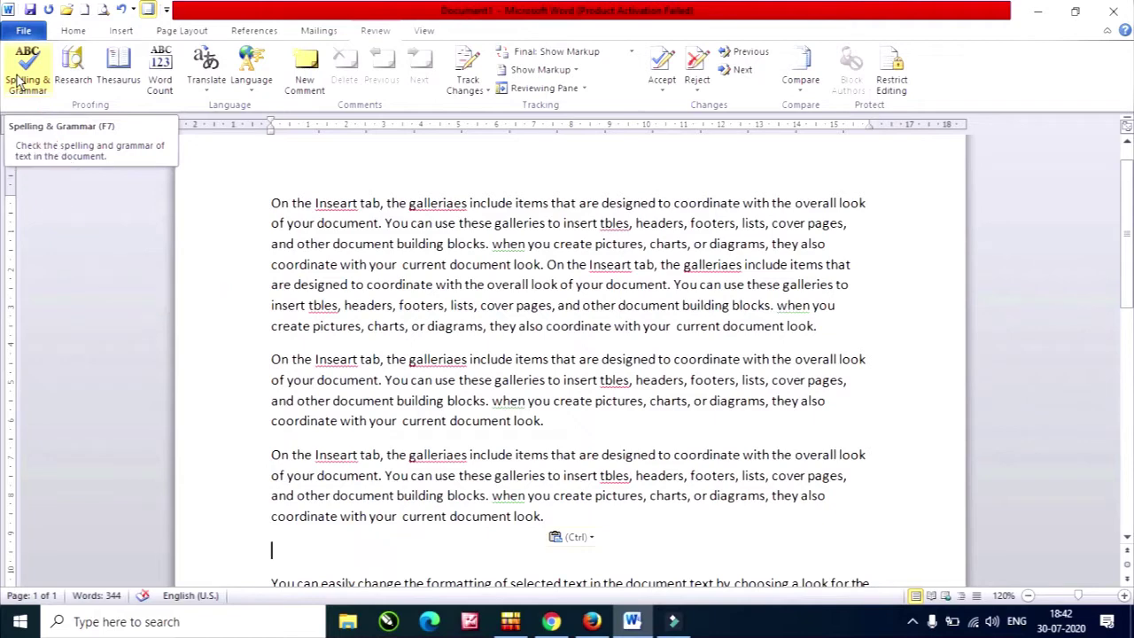
left_click(19, 78)
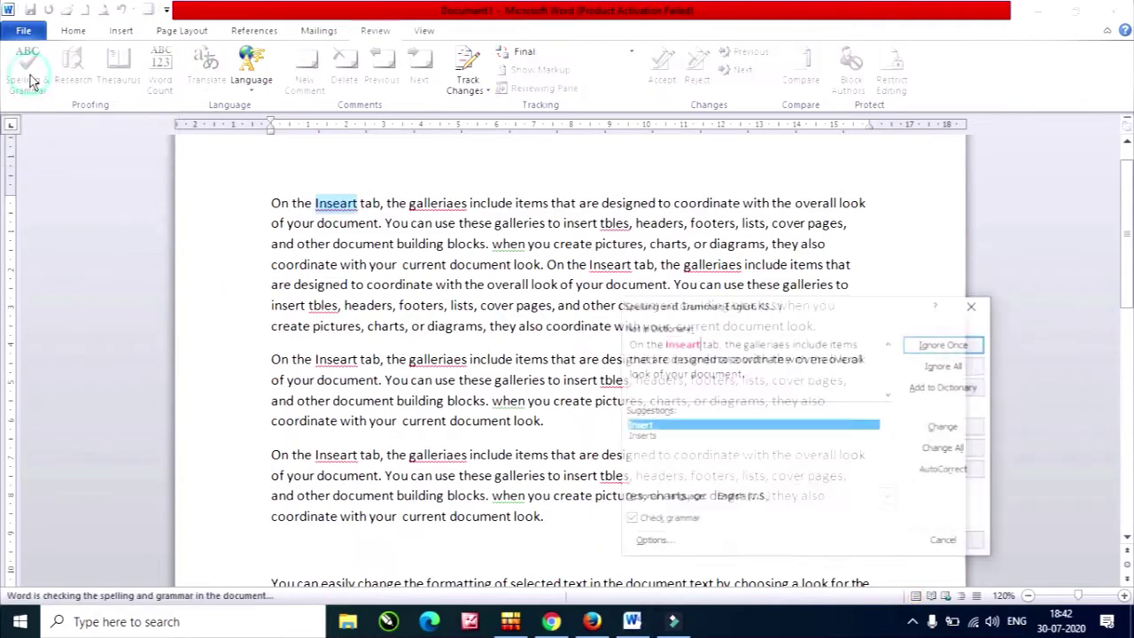
mouse_move(827, 304)
left_mouse_down()
mouse_move(862, 98)
mouse_move(770, 34)
left_mouse_up()
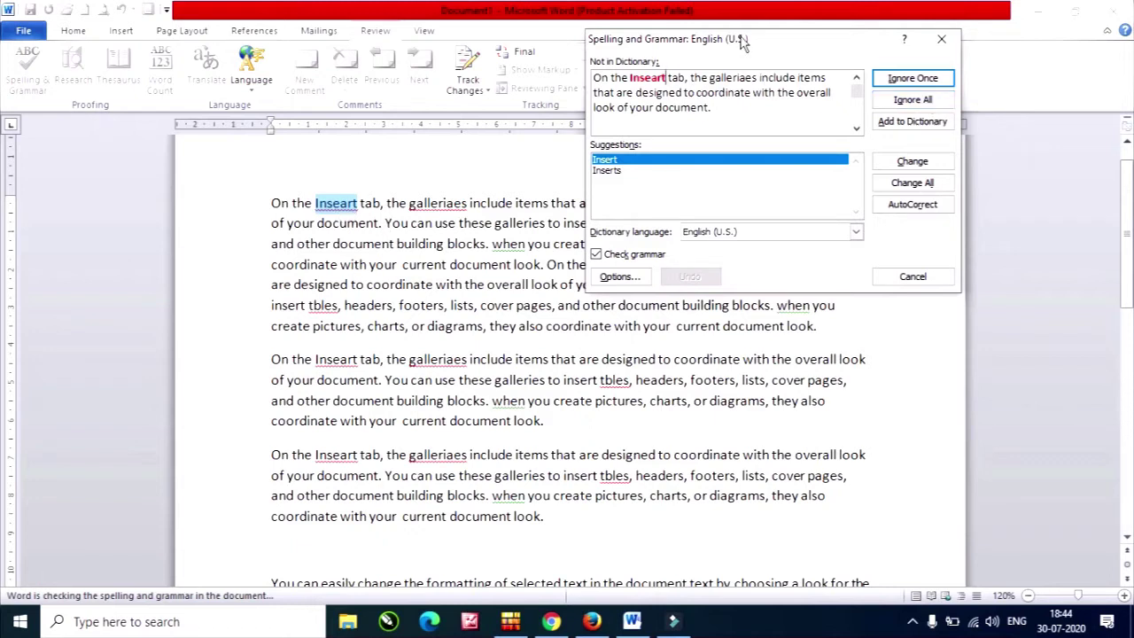
left_click_drag(745, 41, 829, 41)
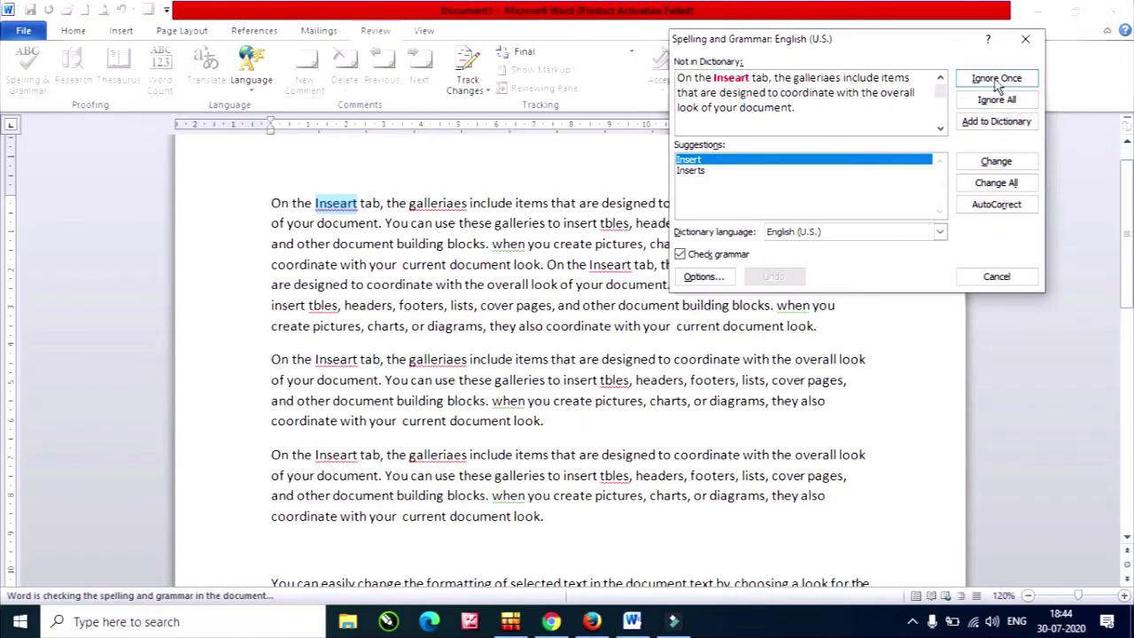
Skip Inseart once and replace galleriaes with the suggestion gallerias.
left_click(997, 80)
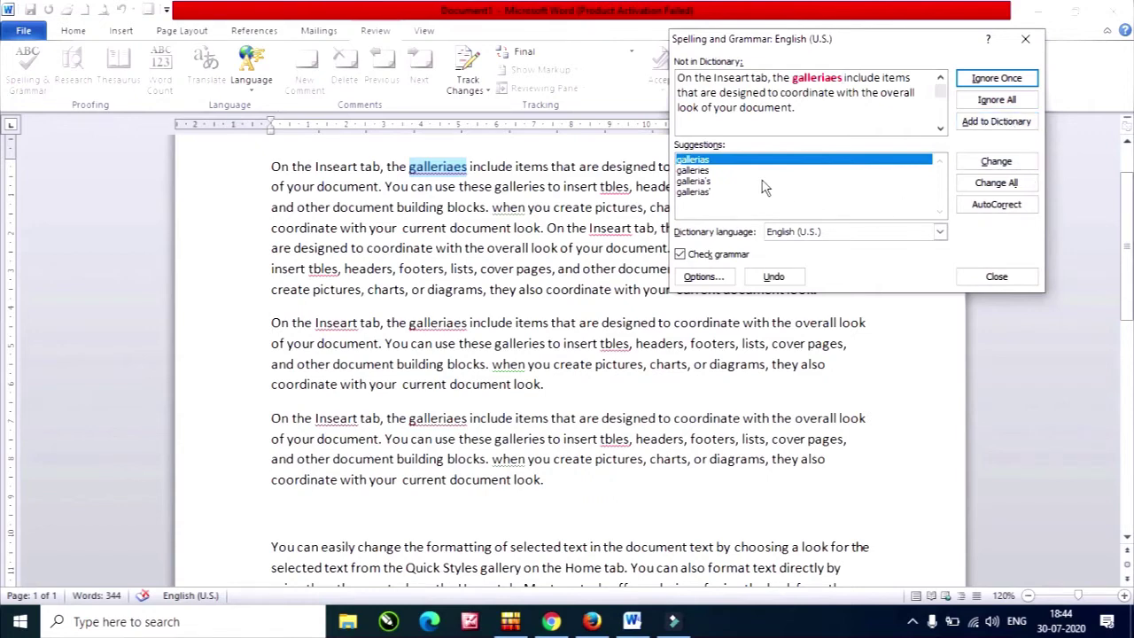
left_click(699, 170)
left_click(704, 160)
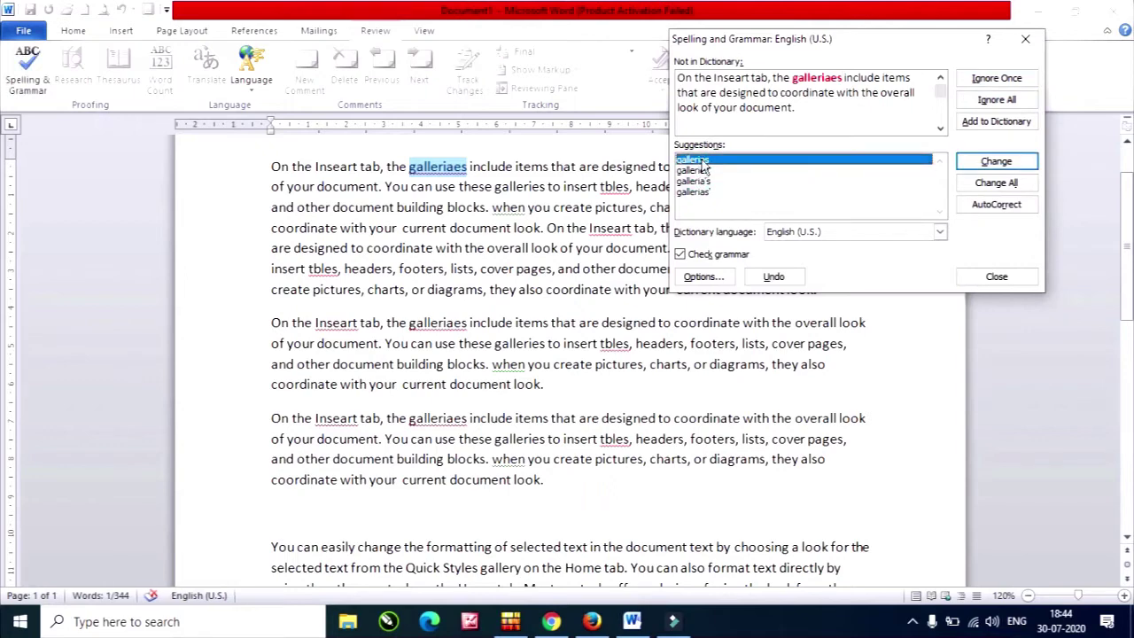
left_click(715, 170)
left_click(714, 182)
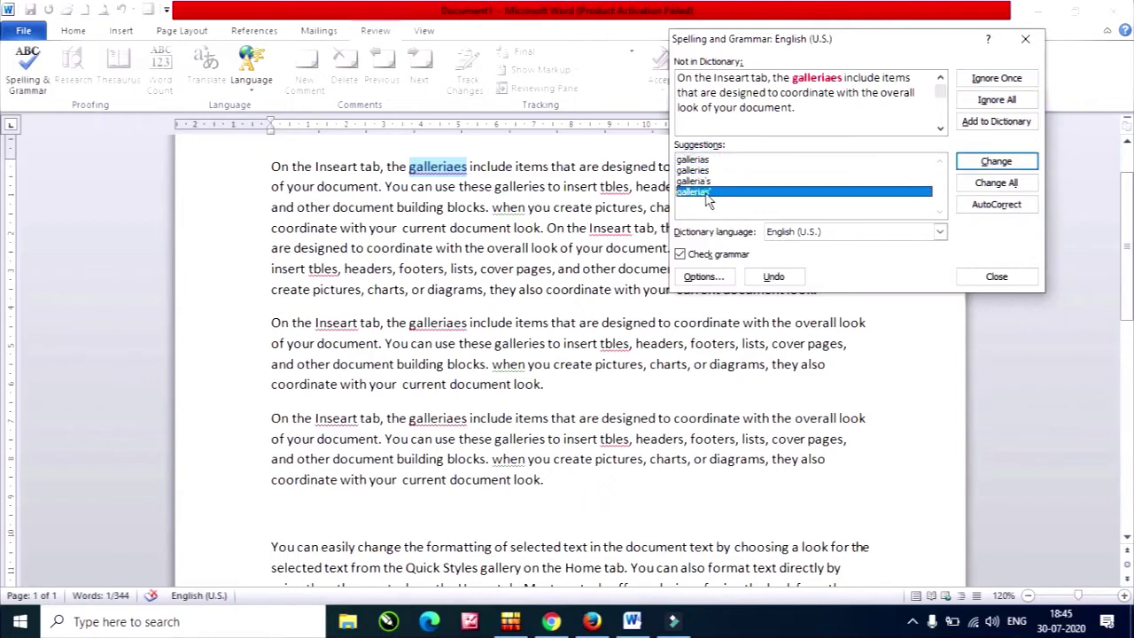
left_click(716, 171)
left_click(714, 160)
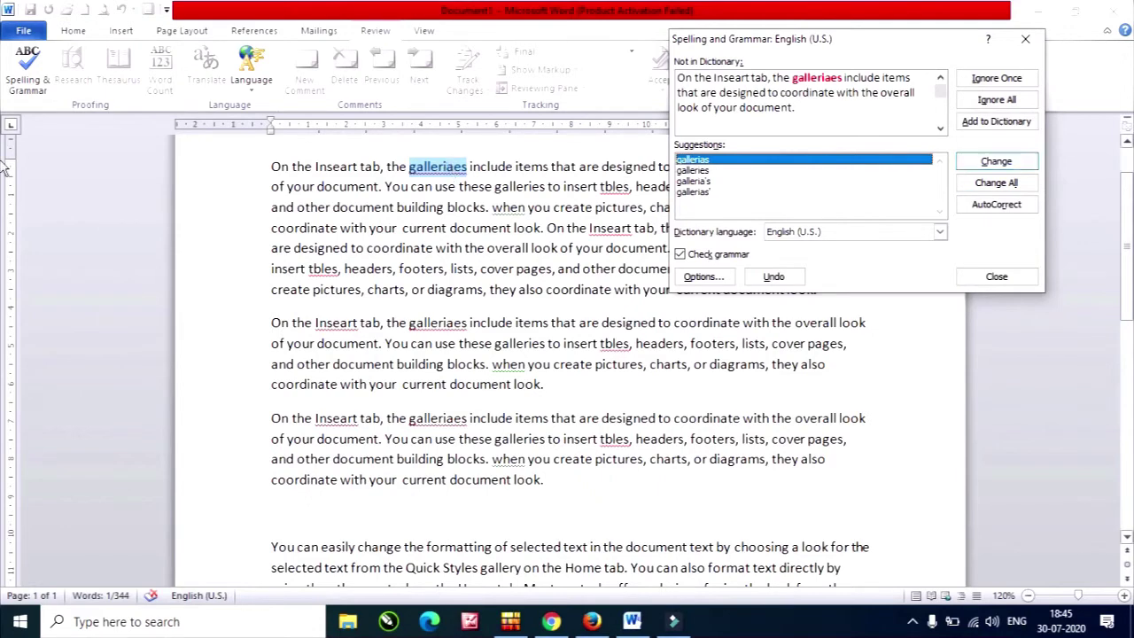
left_click(998, 162)
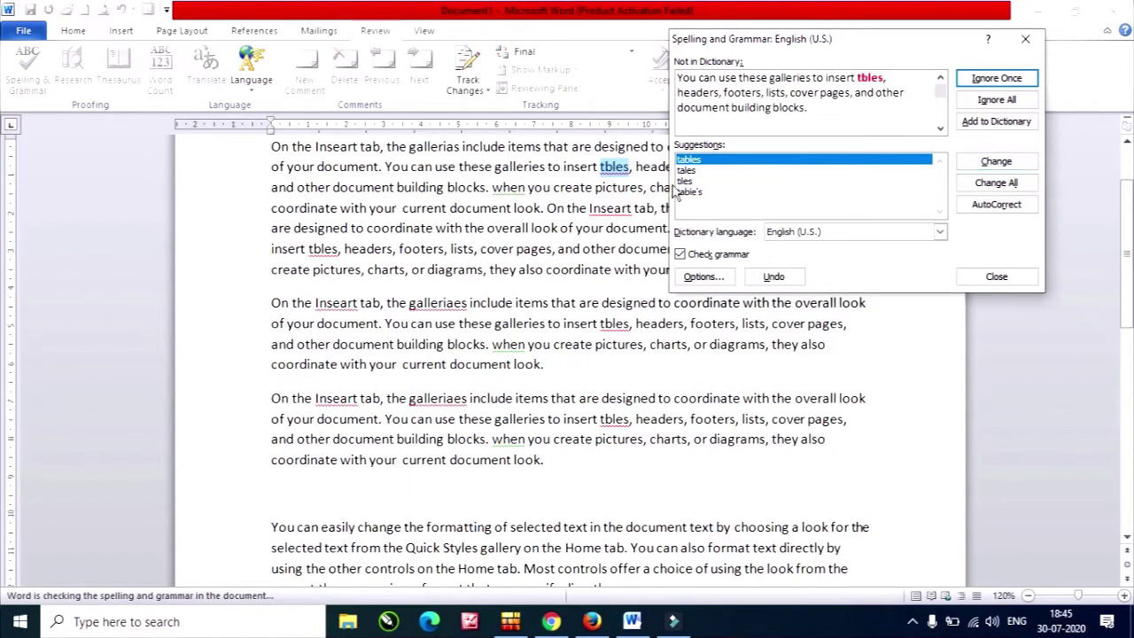
Change tbles to tables everywhere, capitalise When, and remove the extra space before current.
left_click(997, 186)
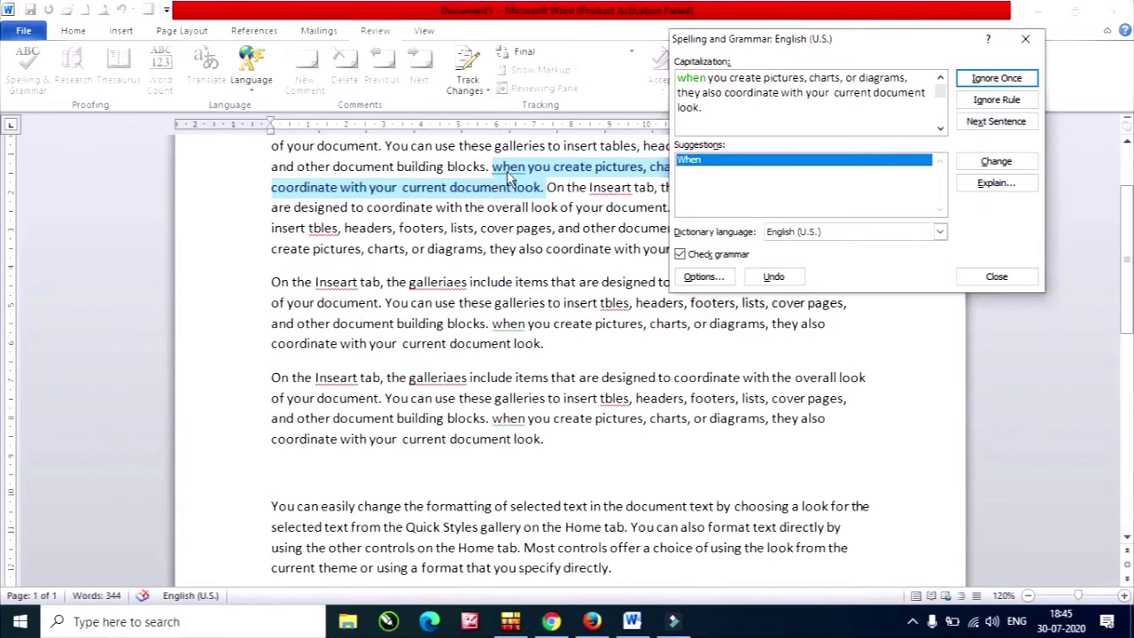
left_click(1018, 168)
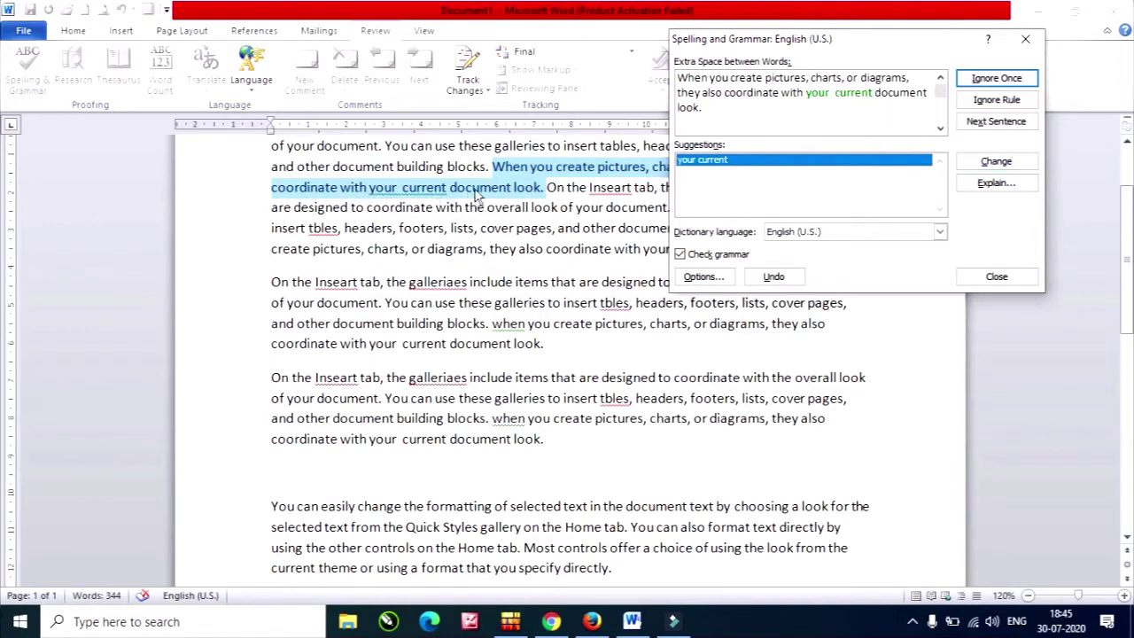
left_click(1015, 169)
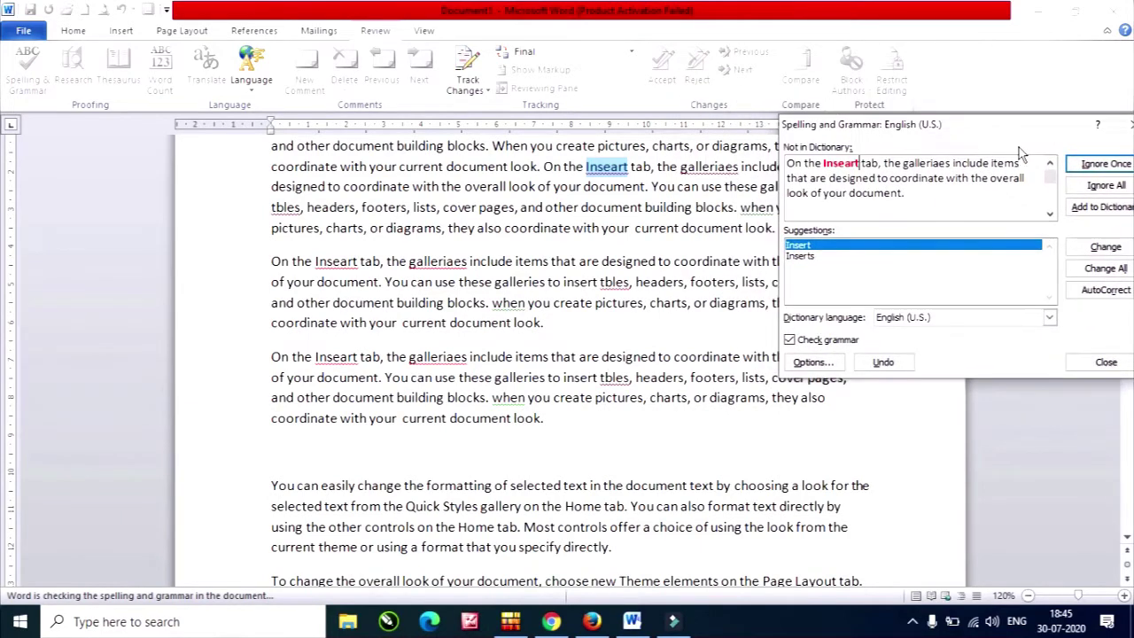
Ignore all remaining occurrences of Inseart and galleriaes in the spelling check.
mouse_move(1017, 125)
left_mouse_down()
mouse_move(326, 59)
mouse_move(308, 12)
left_mouse_up()
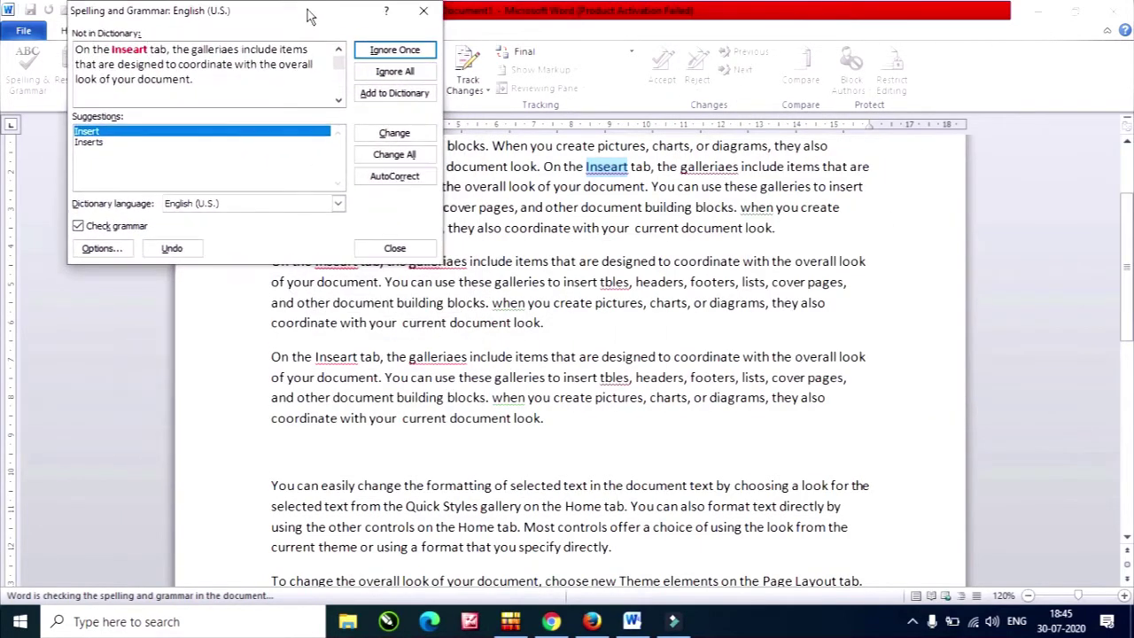
left_click(403, 74)
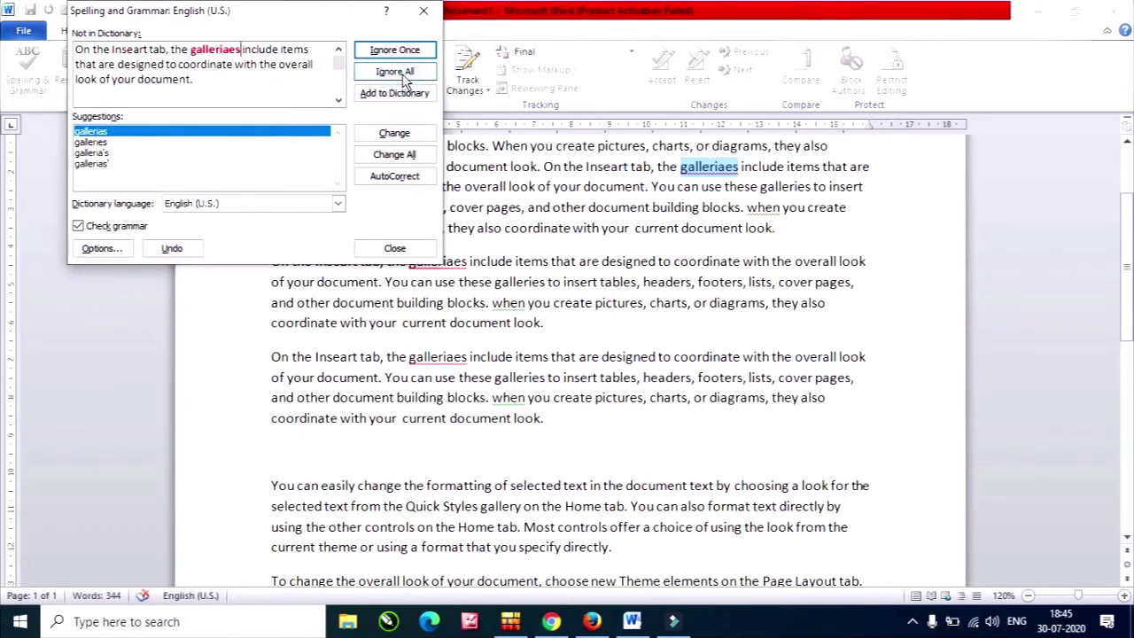
left_click(400, 157)
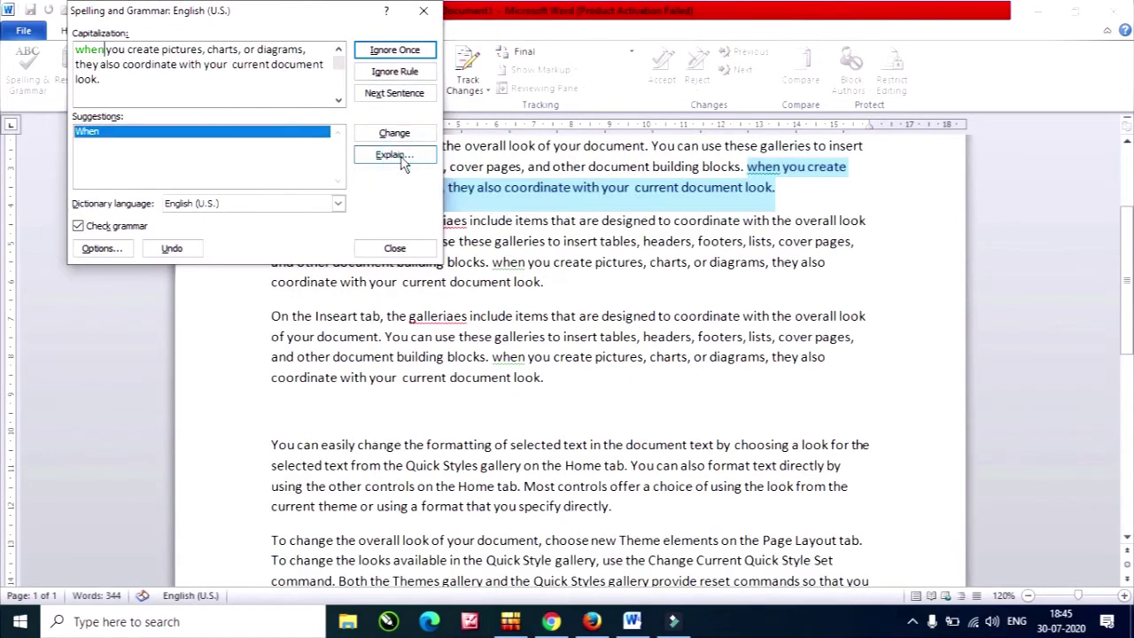
Accept the grammar fixes capitalising When and single-spacing your current, finishing the check.
left_click(410, 135)
left_click(411, 137)
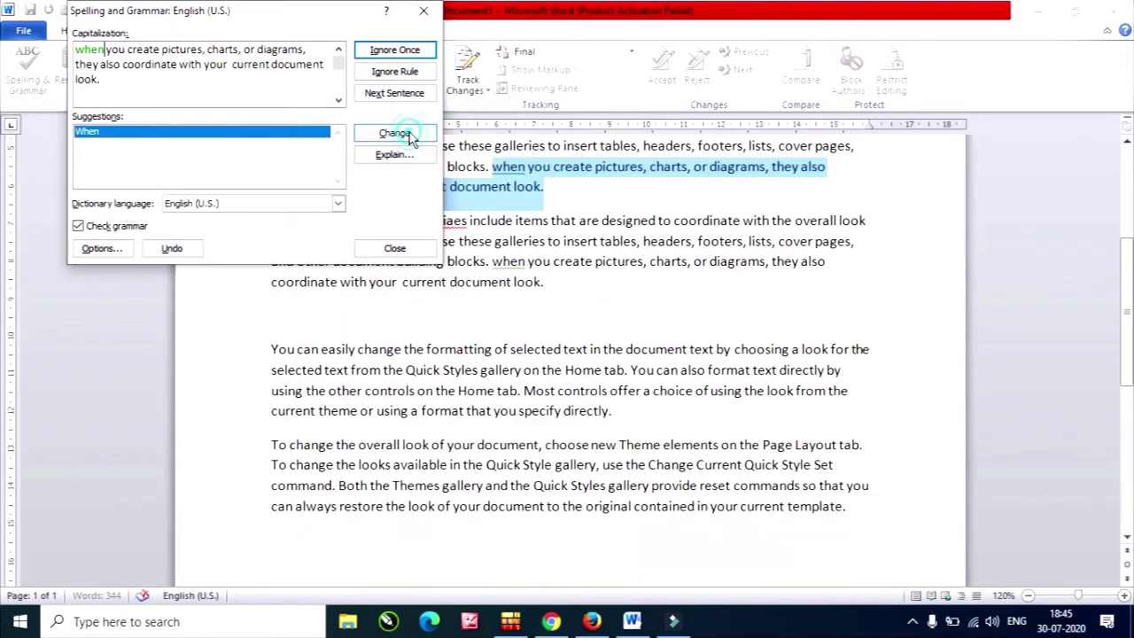
left_click(410, 137)
left_click(409, 139)
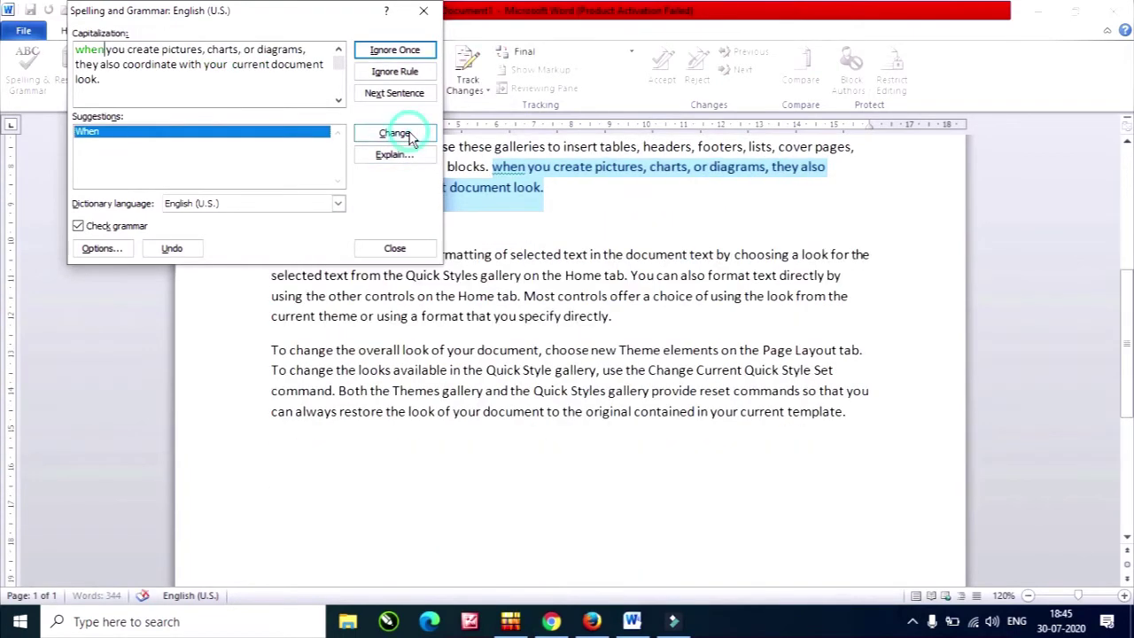
mouse_move(310, 12)
left_mouse_down()
mouse_move(999, 39)
mouse_move(645, 221)
left_mouse_up()
left_click(870, 349)
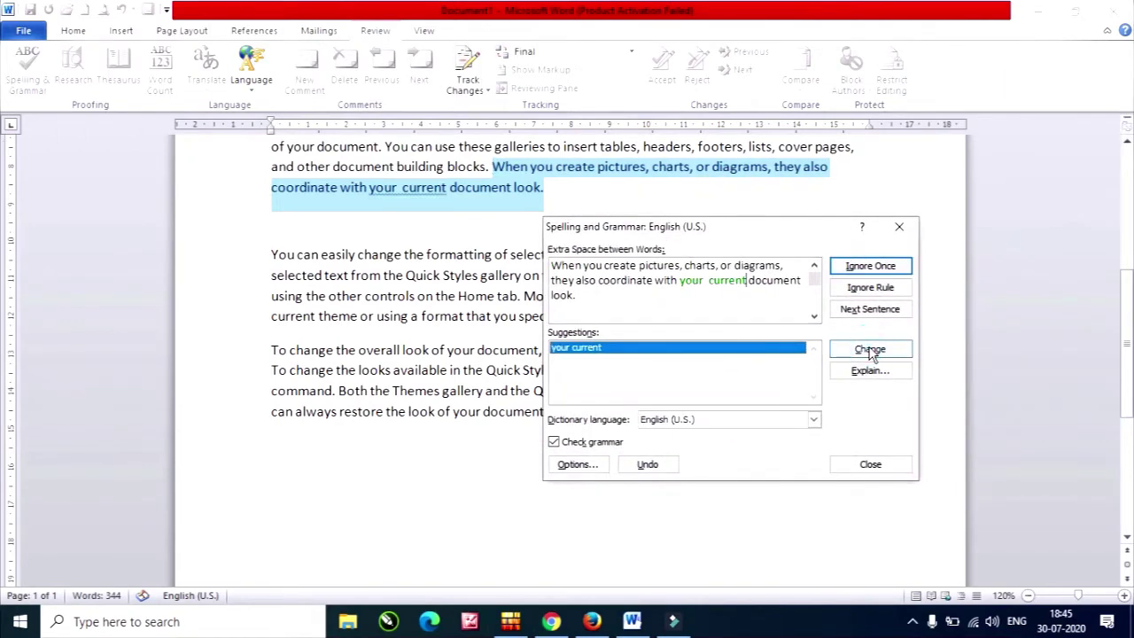
left_click(871, 349)
left_click(530, 347)
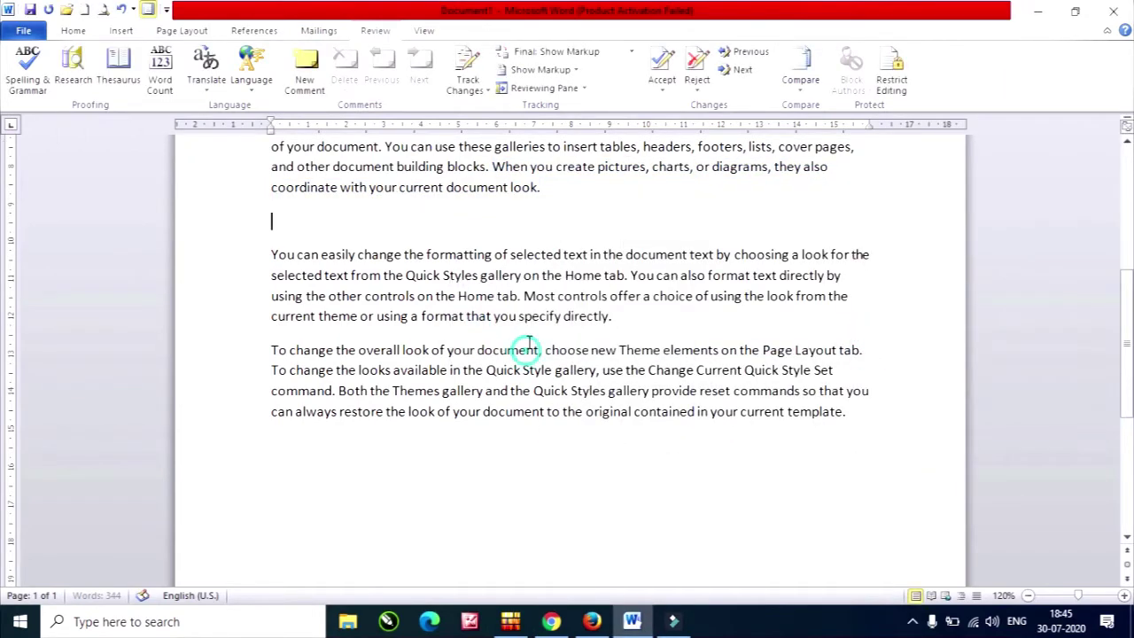
scroll(537, 255, "up", 5)
scroll(549, 222, "up", 3)
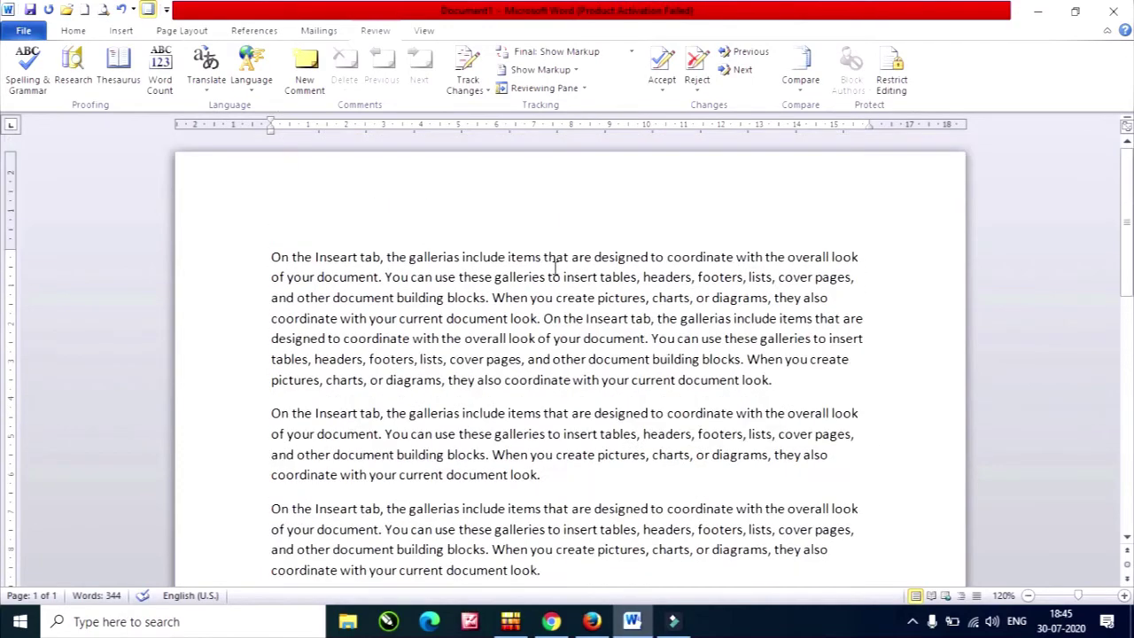
scroll(551, 266, "down", 3)
scroll(353, 204, "down", 1)
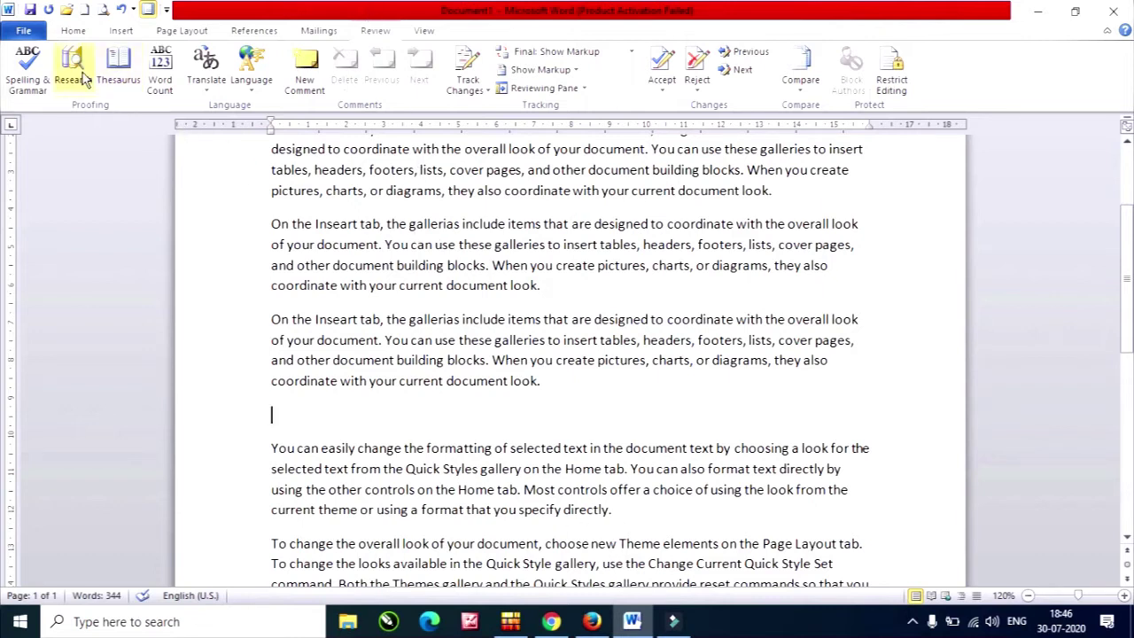
double_click(642, 193)
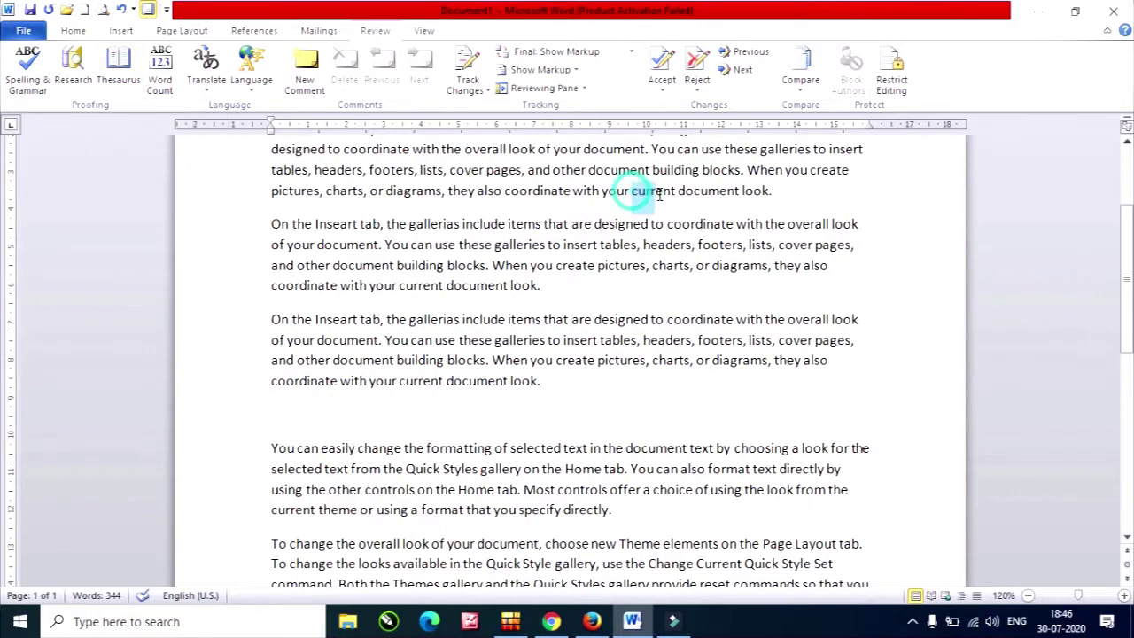
Look up the word current in the Research pane.
left_click(74, 68)
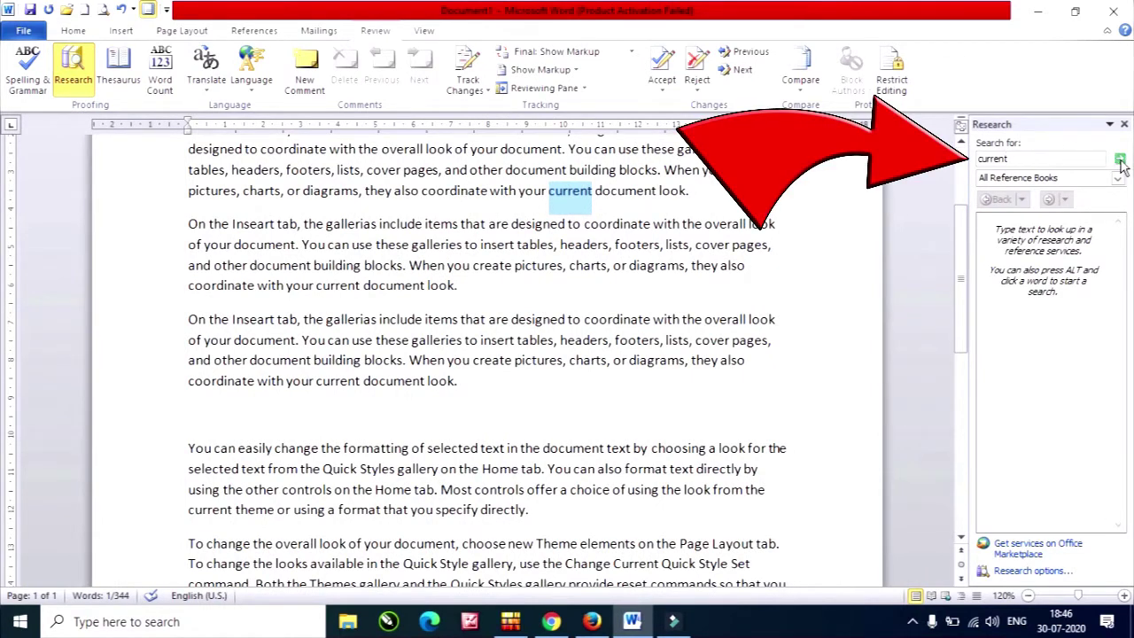
left_click(1121, 161)
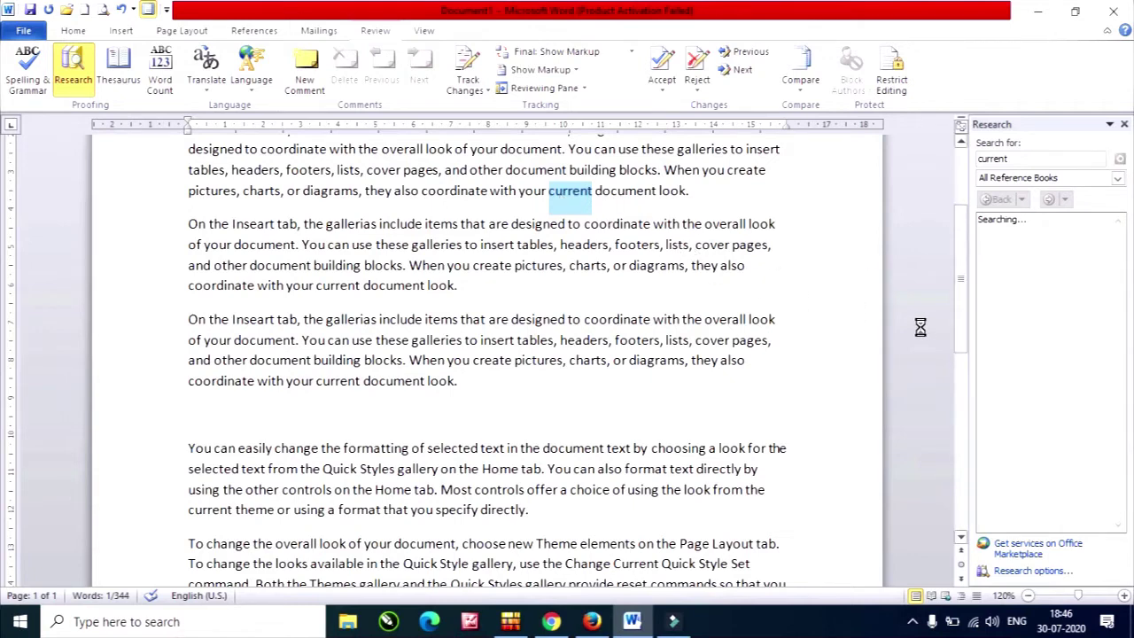
mouse_move(1028, 325)
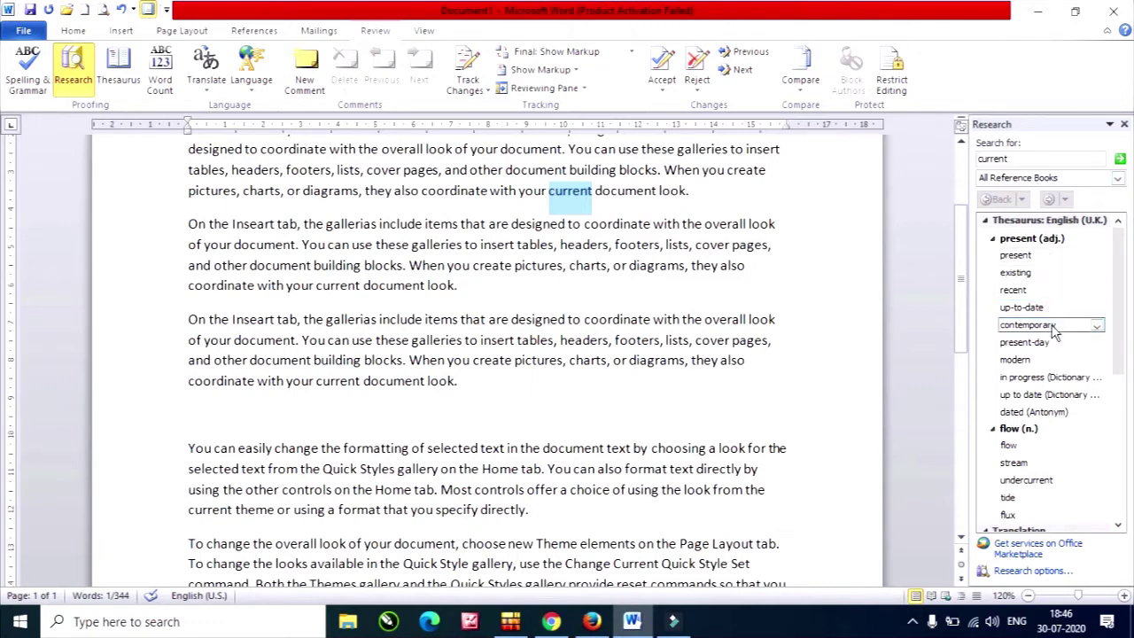
scroll(1054, 337, "down", 2)
scroll(1053, 345, "down", 2)
scroll(1051, 351, "down", 1)
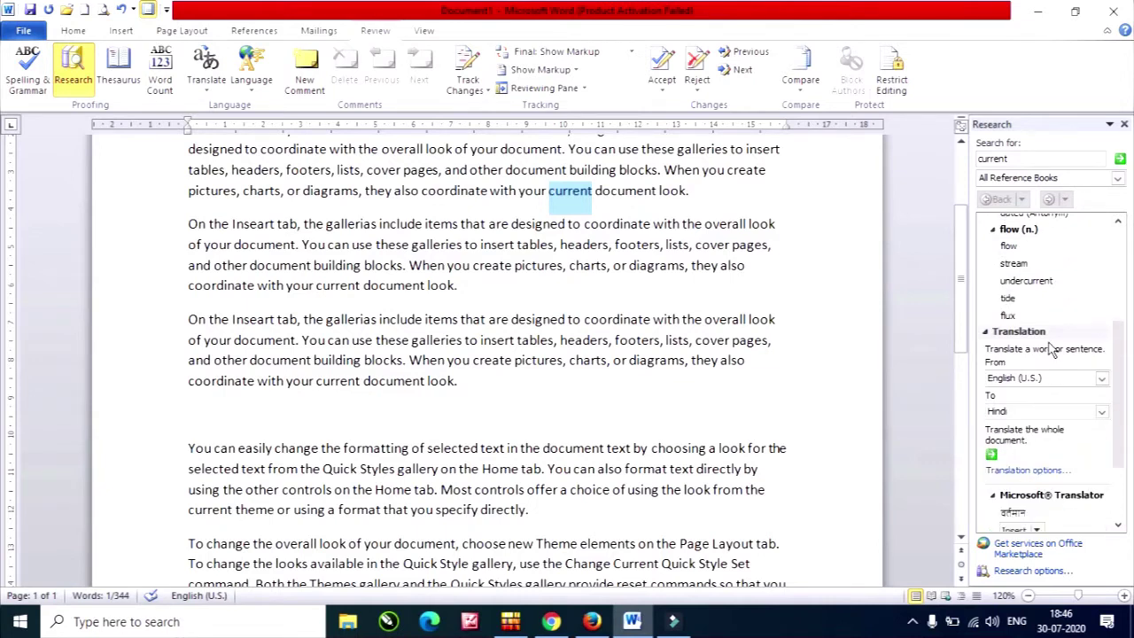
scroll(1053, 346, "down", 1)
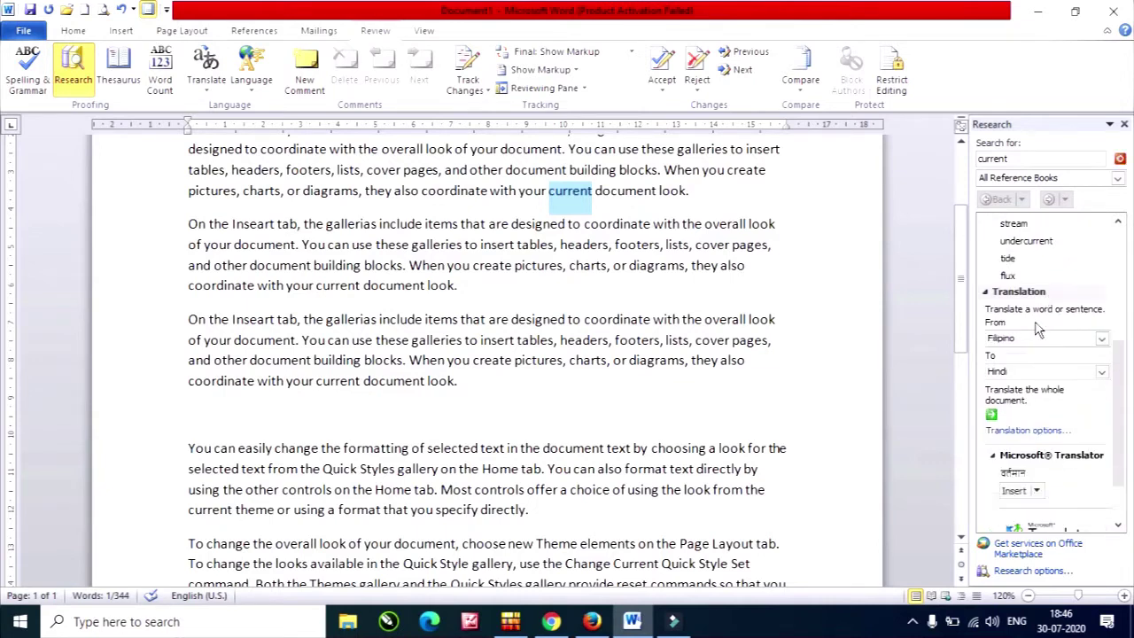
scroll(1060, 266, "down", 2)
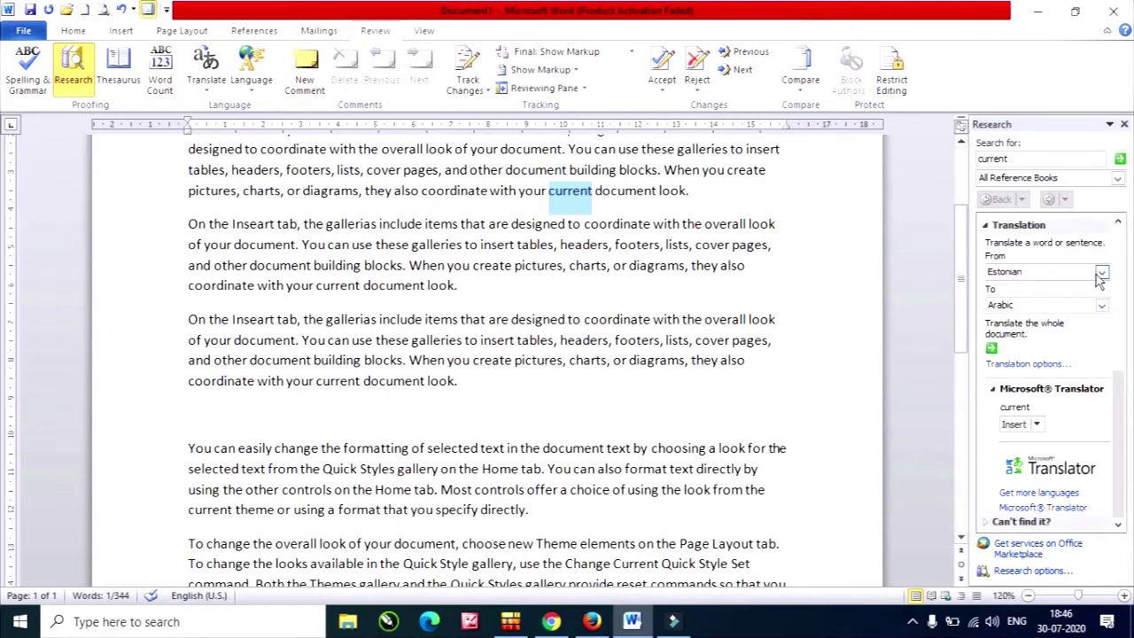
Translate current from English (U.S.) to Malay (Malaysia), giving Semasa.
left_click(1101, 305)
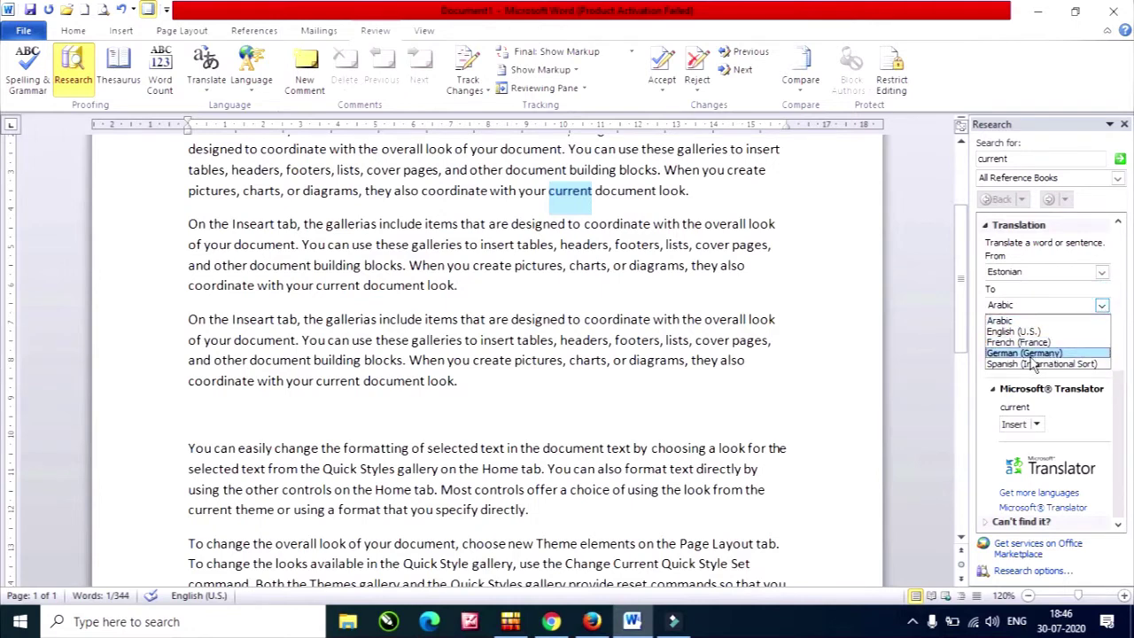
left_click(1060, 331)
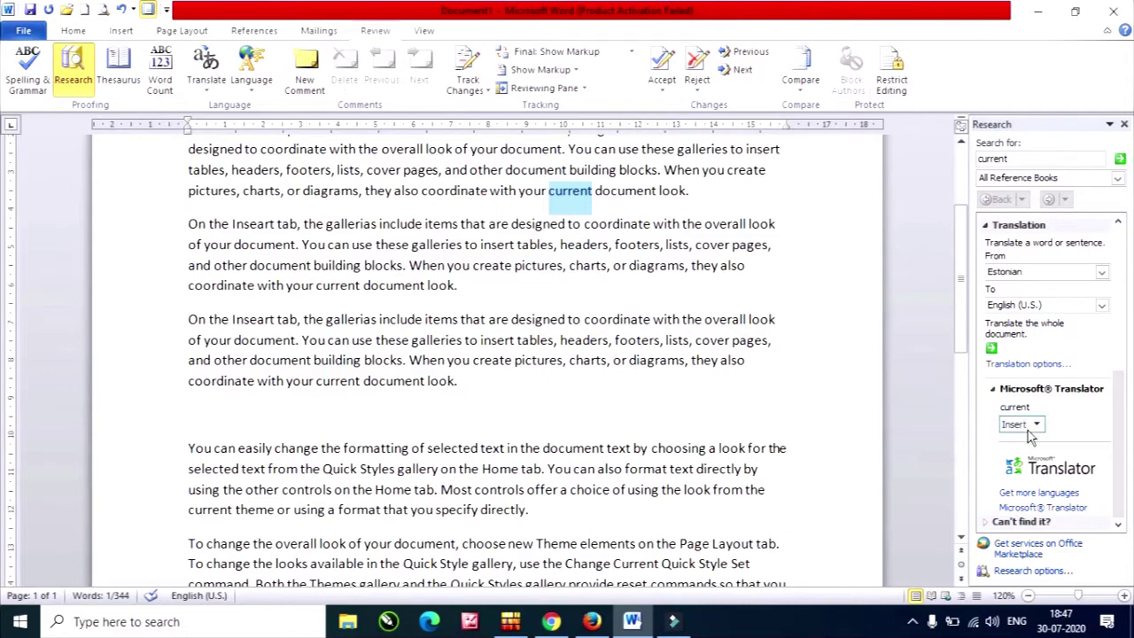
left_click(1101, 272)
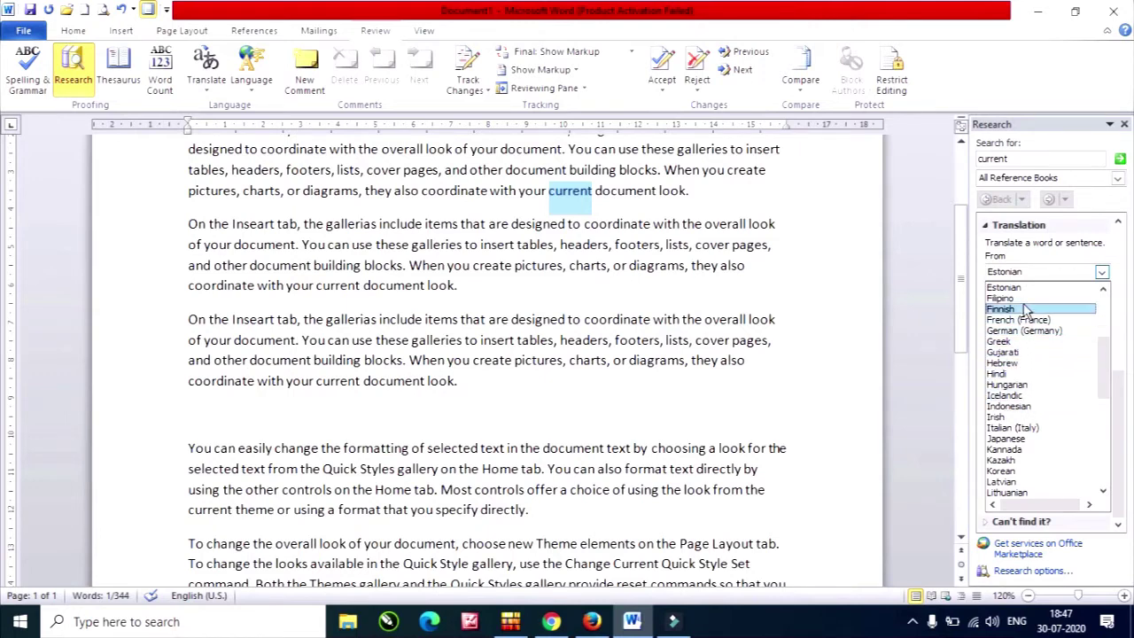
scroll(1030, 302, "up", 3)
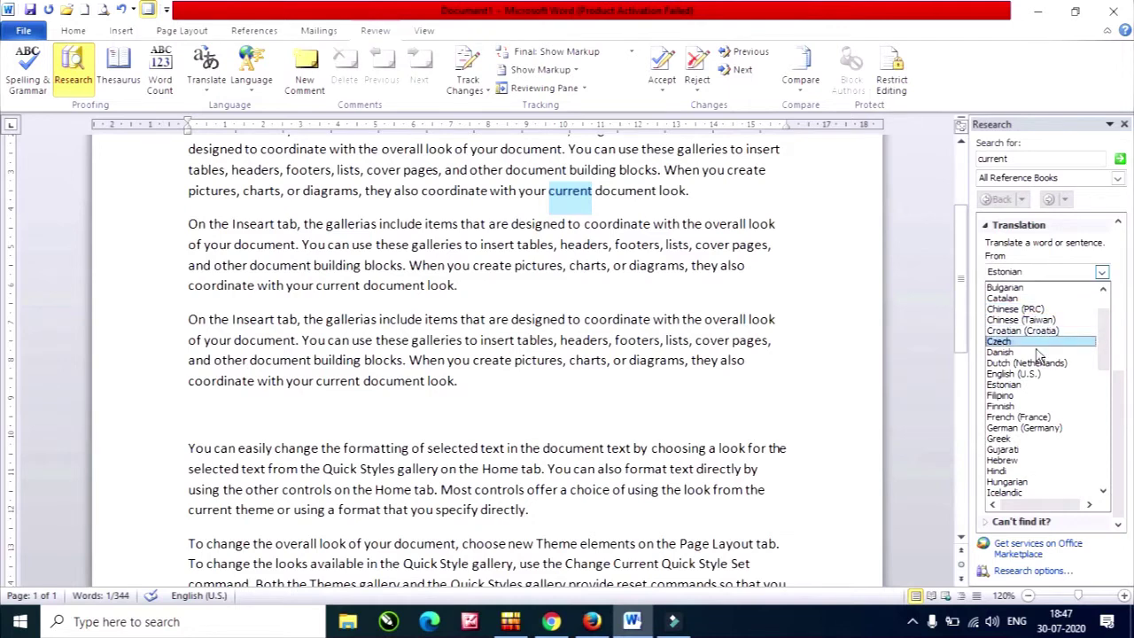
left_click(1019, 373)
left_click(1059, 309)
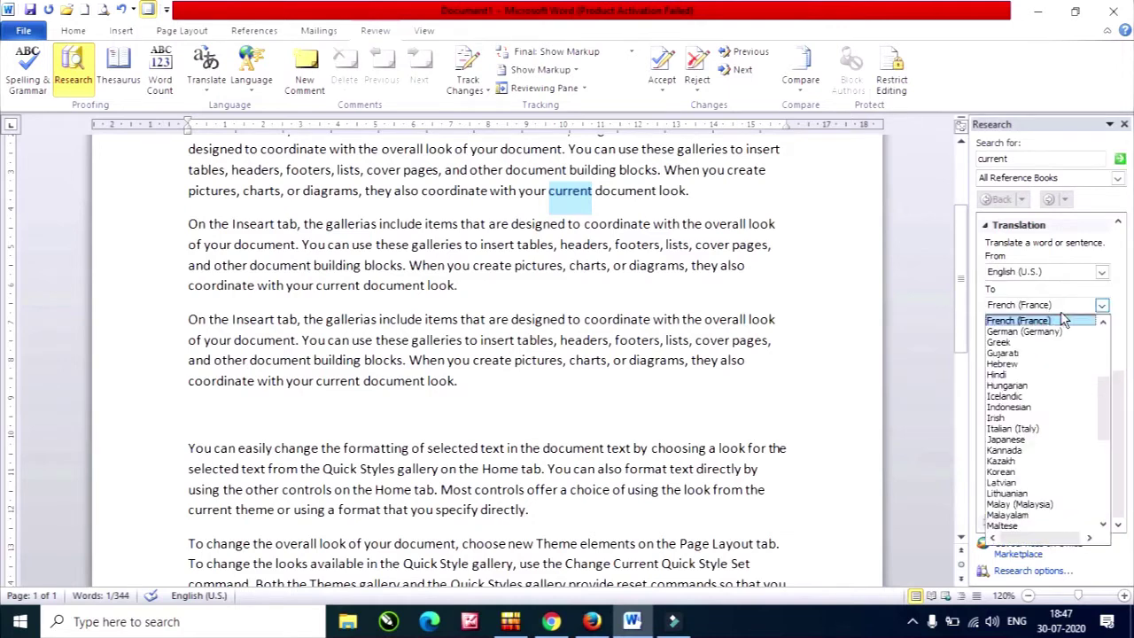
left_click(1059, 381)
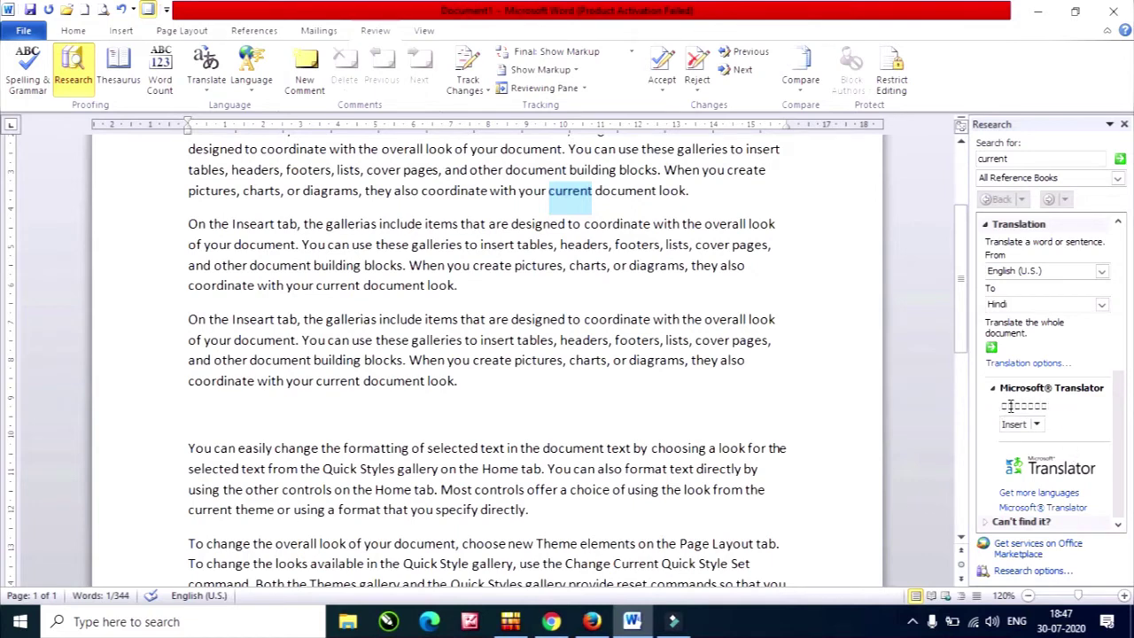
left_click(1102, 305)
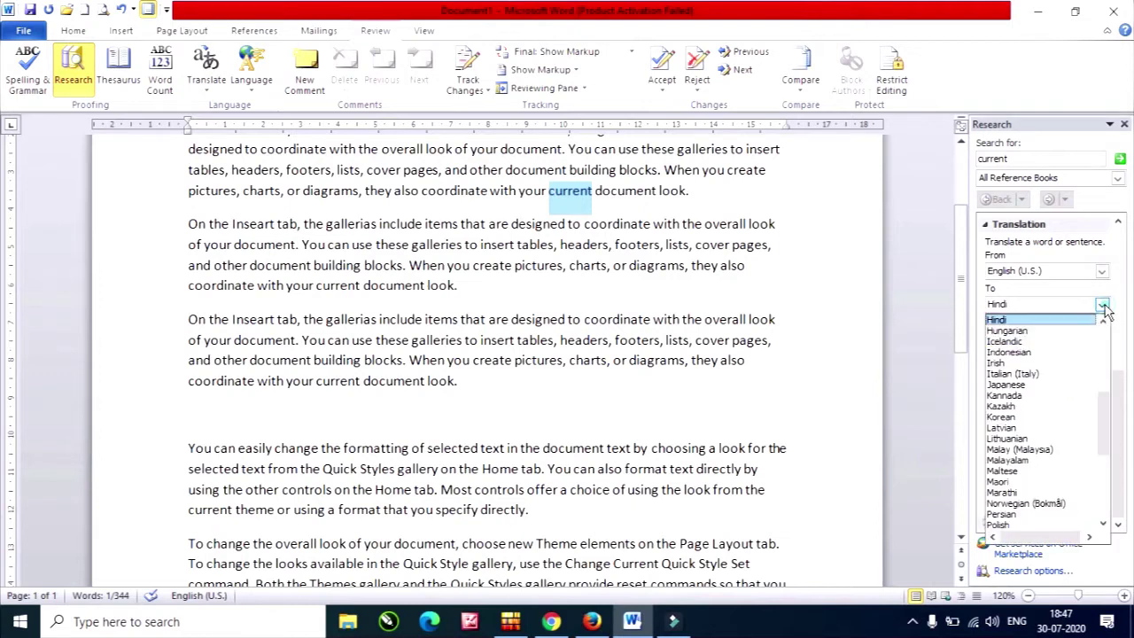
left_click(1037, 341)
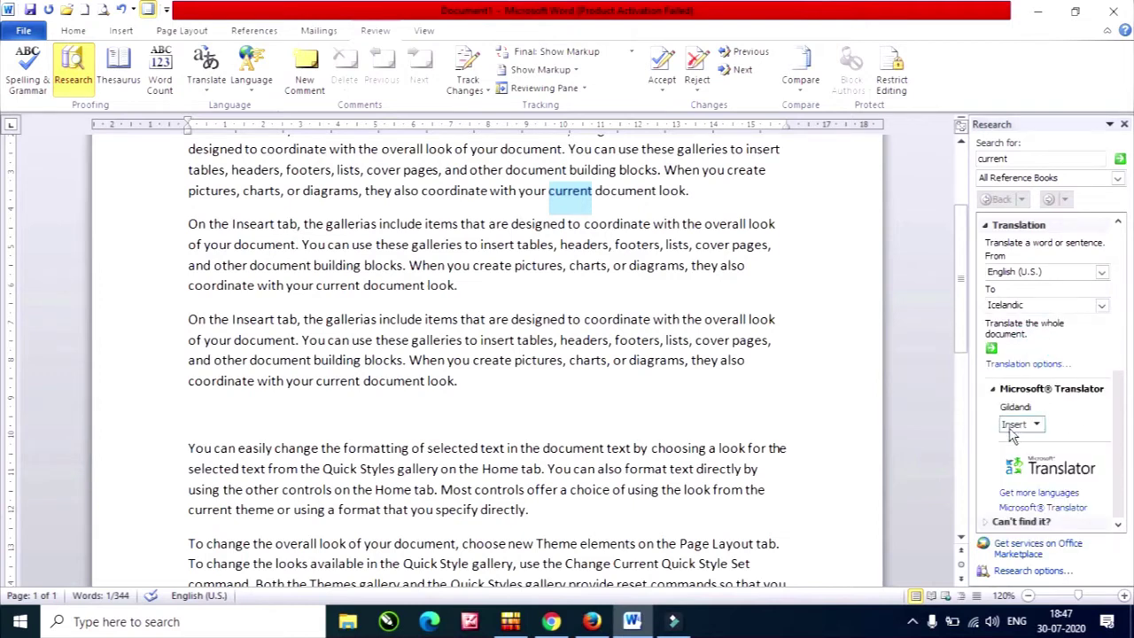
left_click(1102, 305)
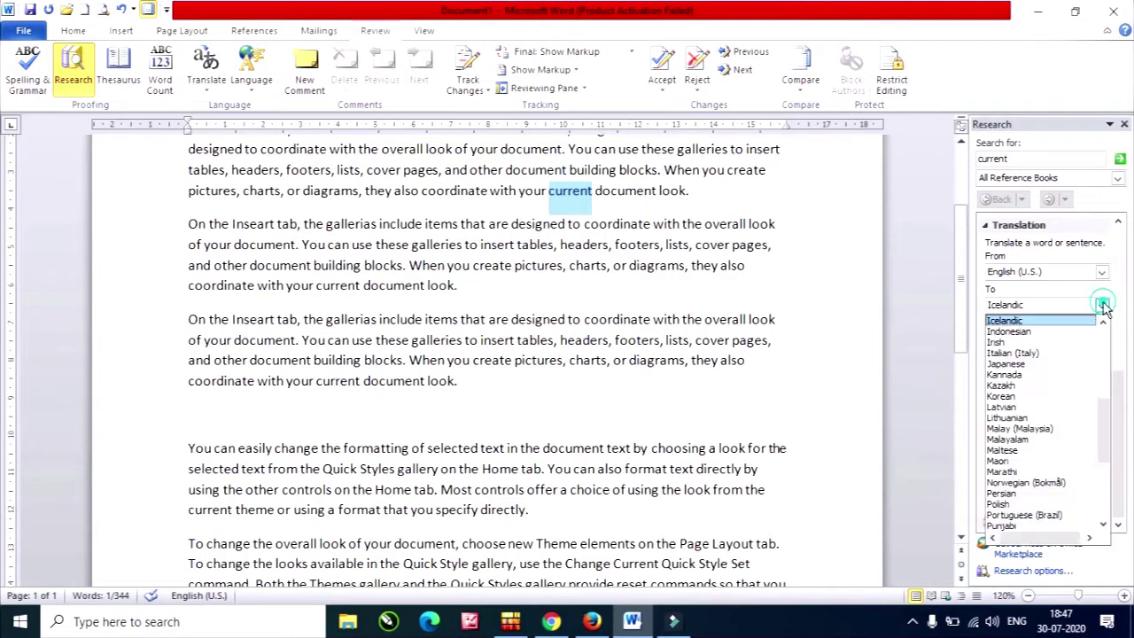
left_click(1019, 428)
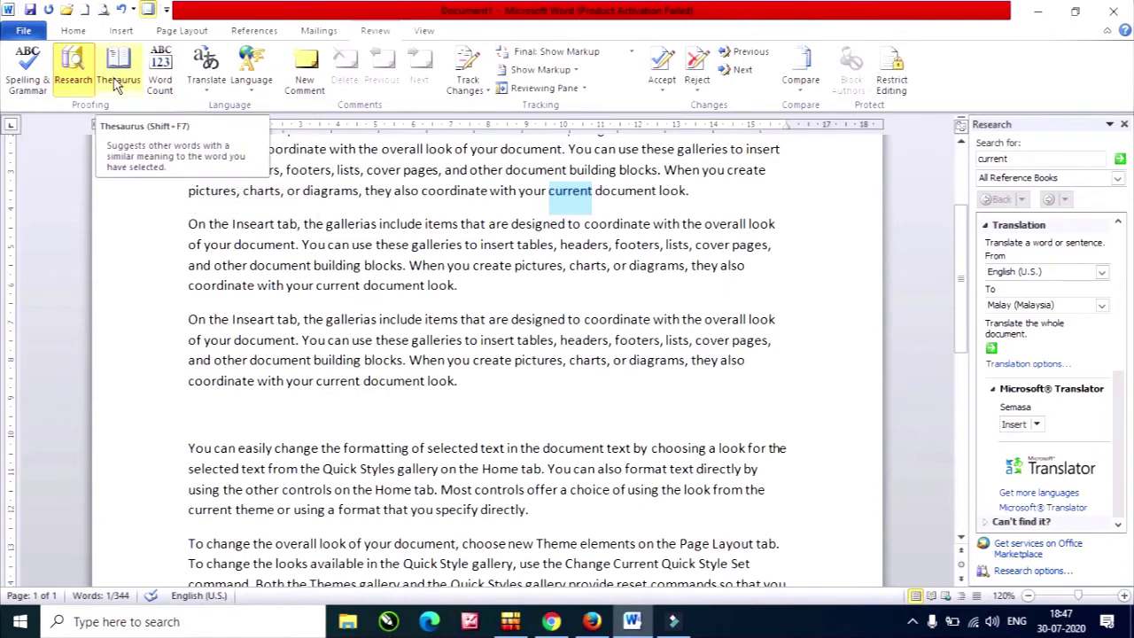
Show English (U.S.) thesaurus synonyms for current, such as present, existing and up-to-date.
scroll(1033, 297, "up", 3)
scroll(1032, 297, "up", 3)
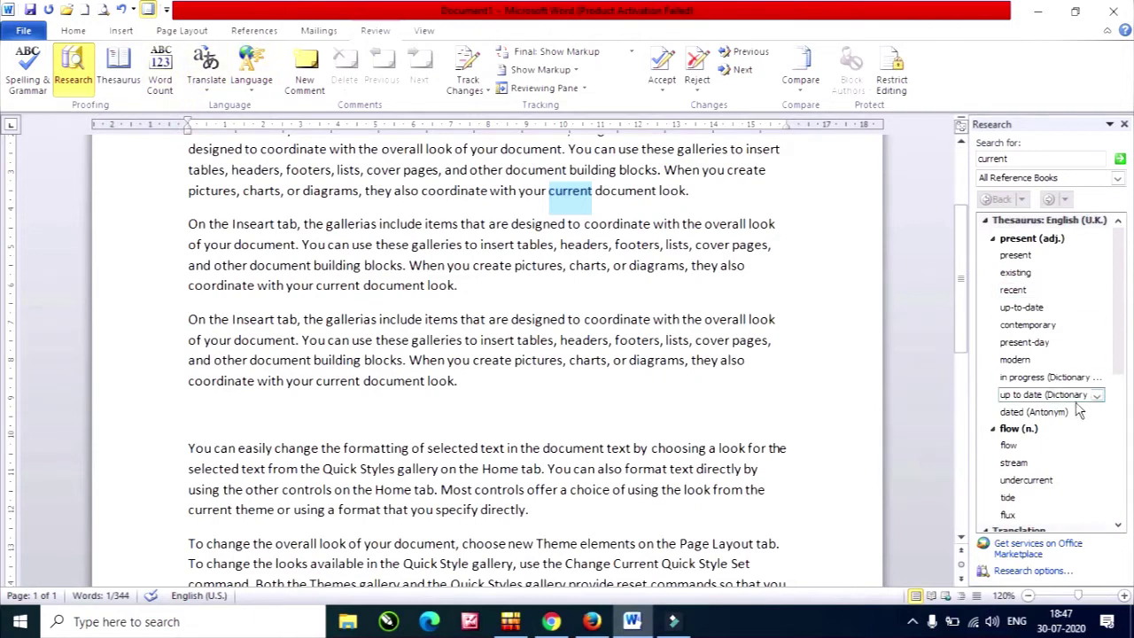
left_click(1123, 124)
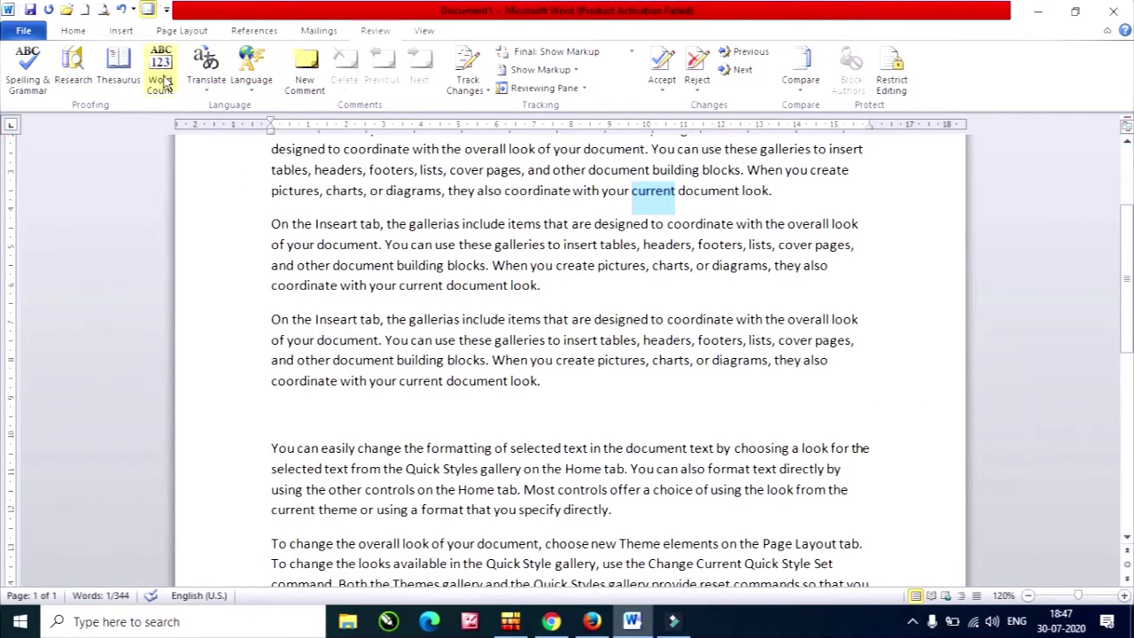
left_click(118, 66)
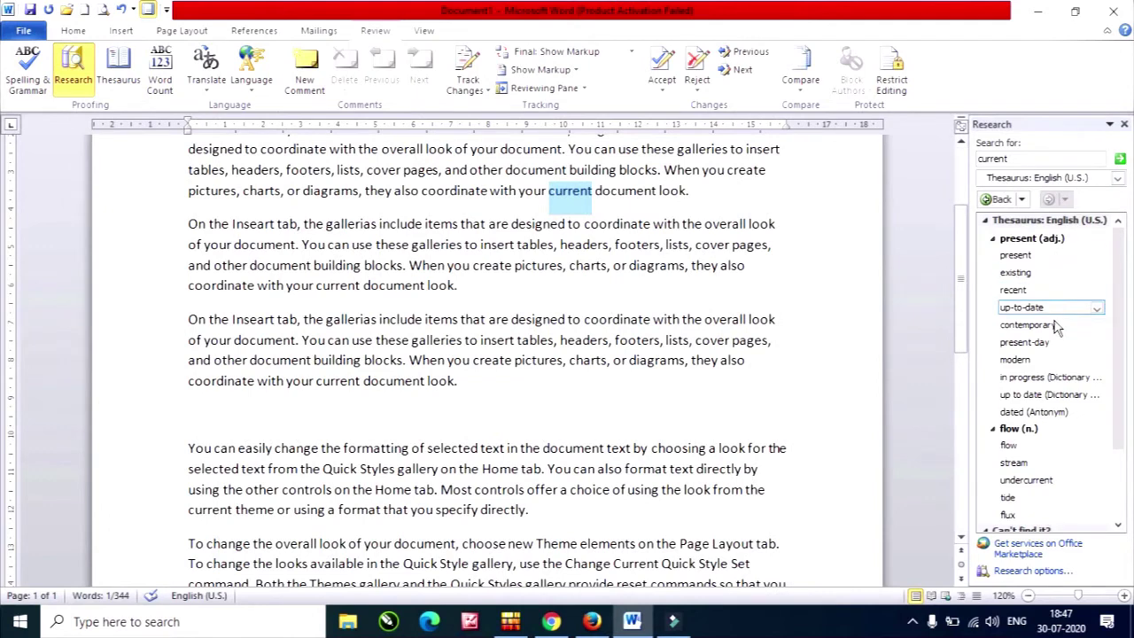
scroll(1050, 381, "down", 3)
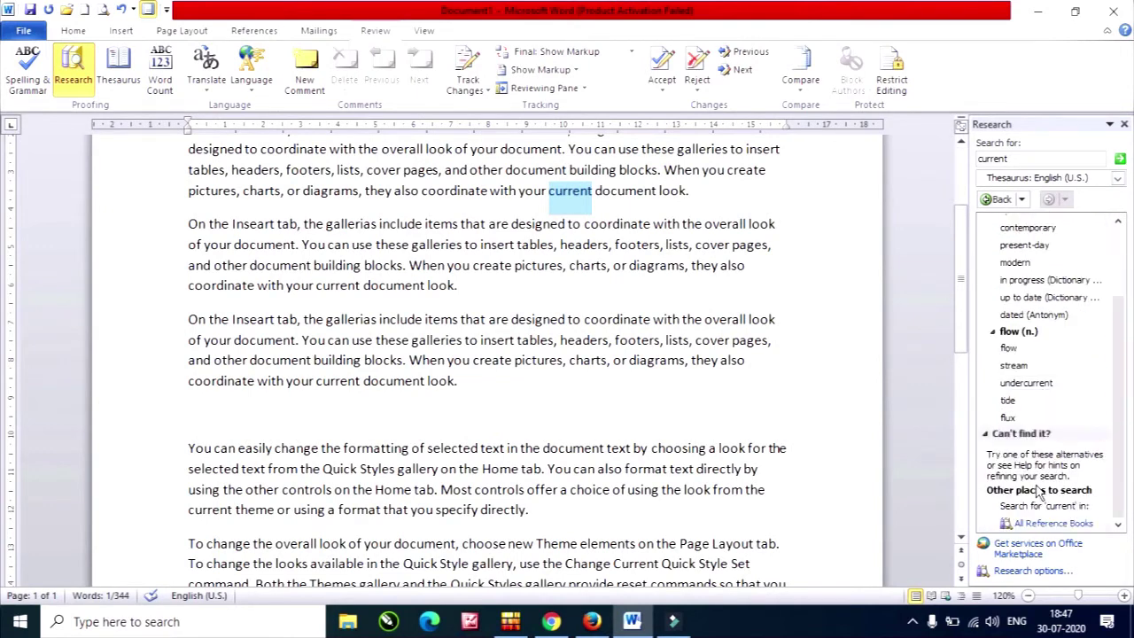
left_click(461, 226)
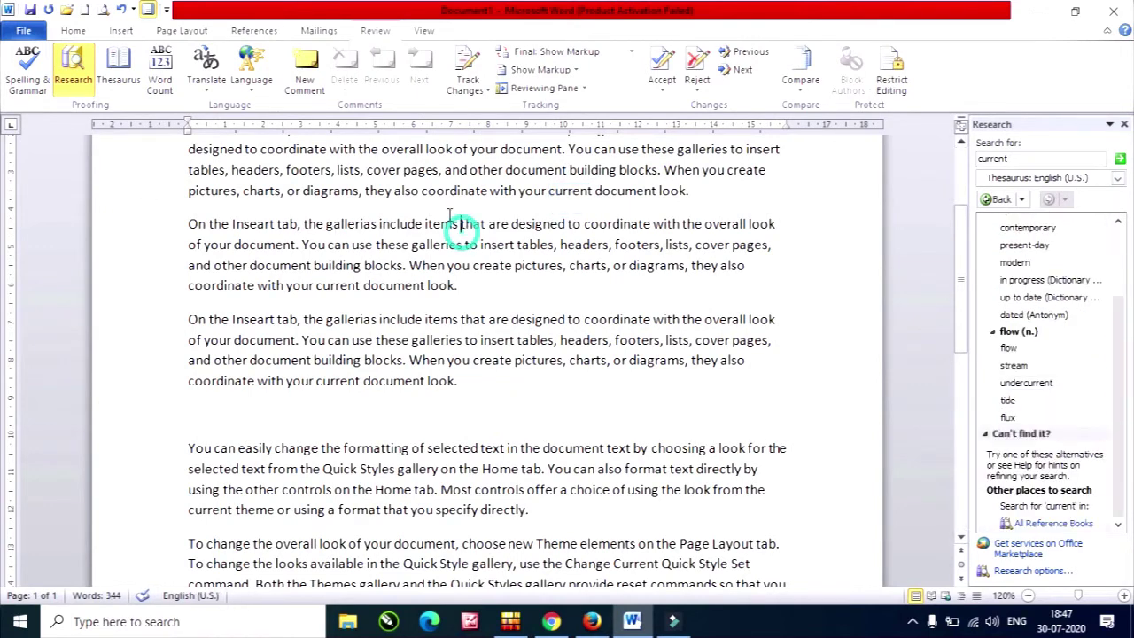
double_click(558, 191)
left_click(209, 95)
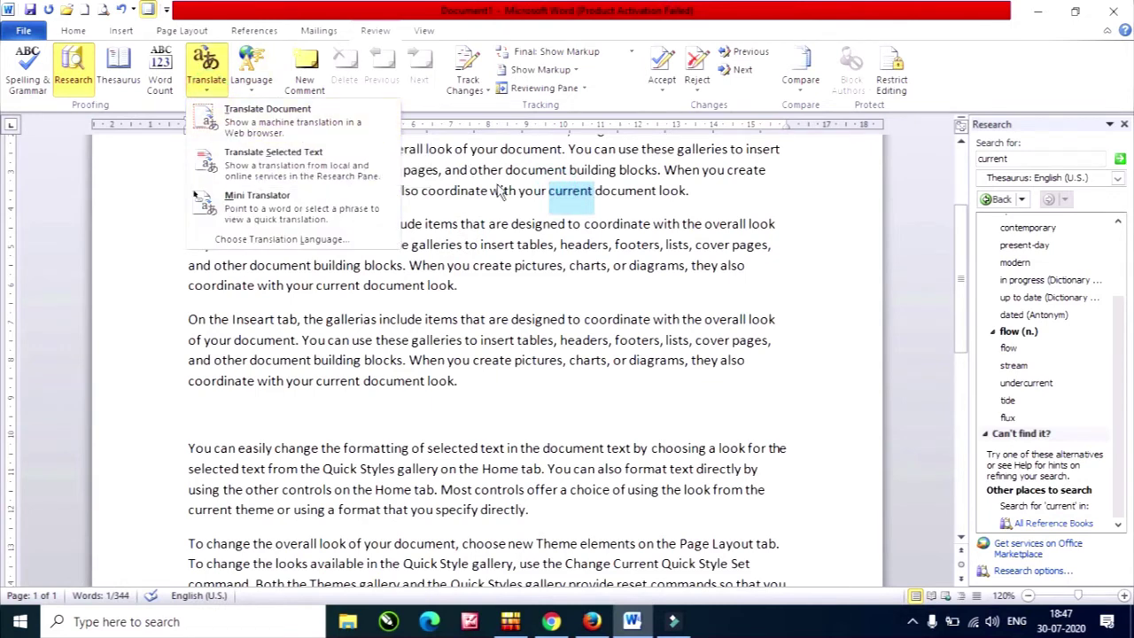
Translate the selected word current, then cancel the translation language settings unchanged.
left_click(209, 84)
left_click(213, 88)
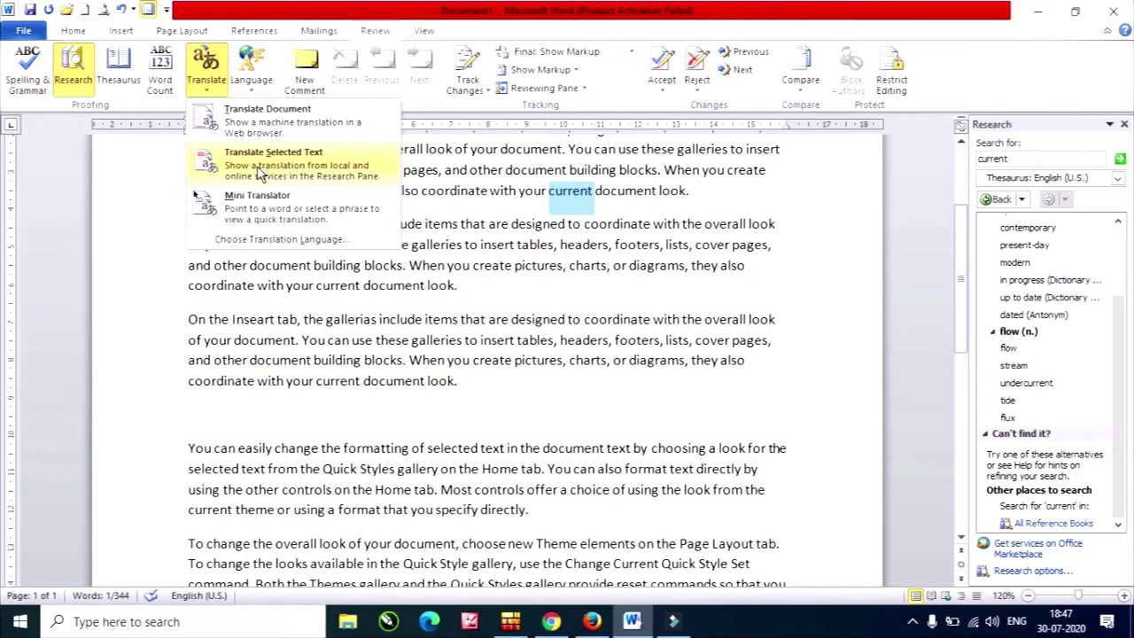
left_click(259, 173)
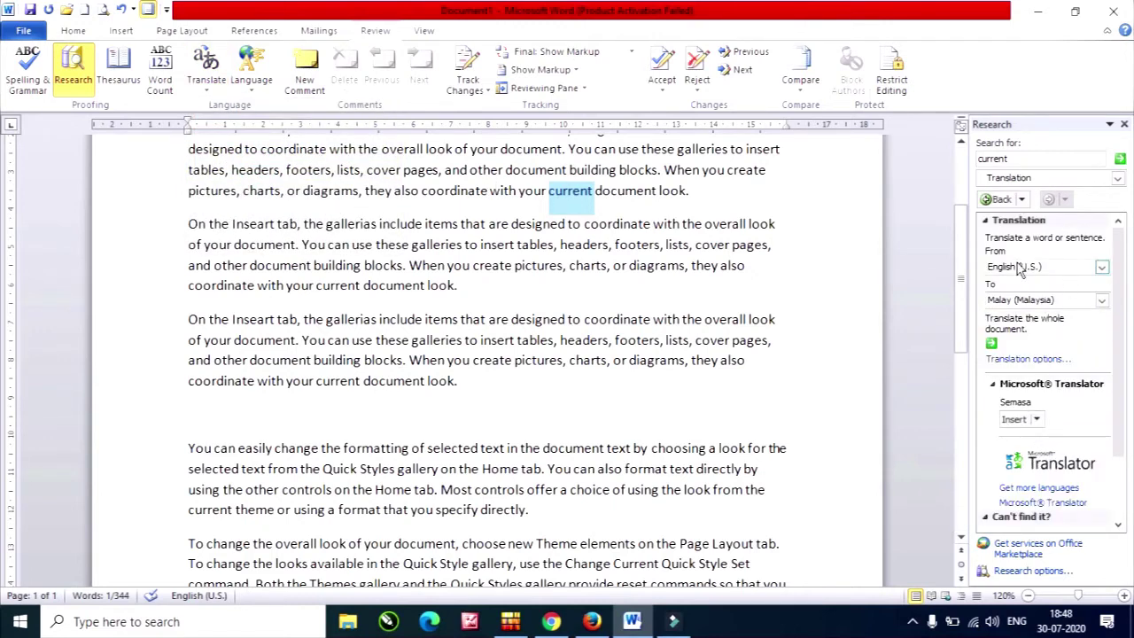
left_click(209, 96)
left_click(229, 113)
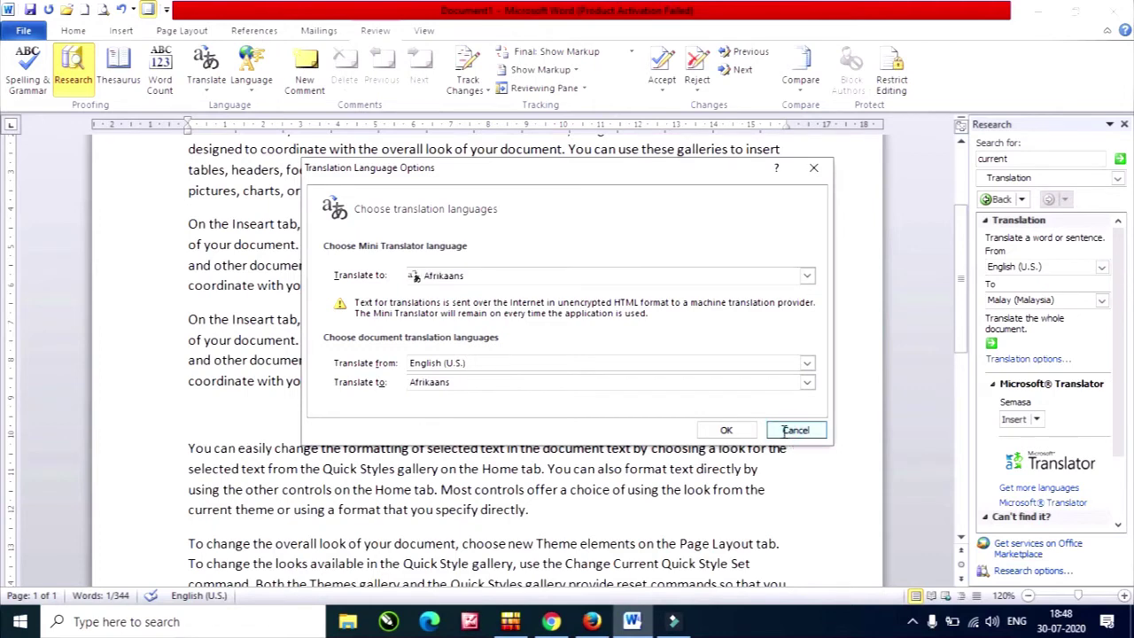
left_click(784, 434)
Check the word count: 344 words, 2,102 characters with spaces, including textboxes and notes.
left_click(1124, 124)
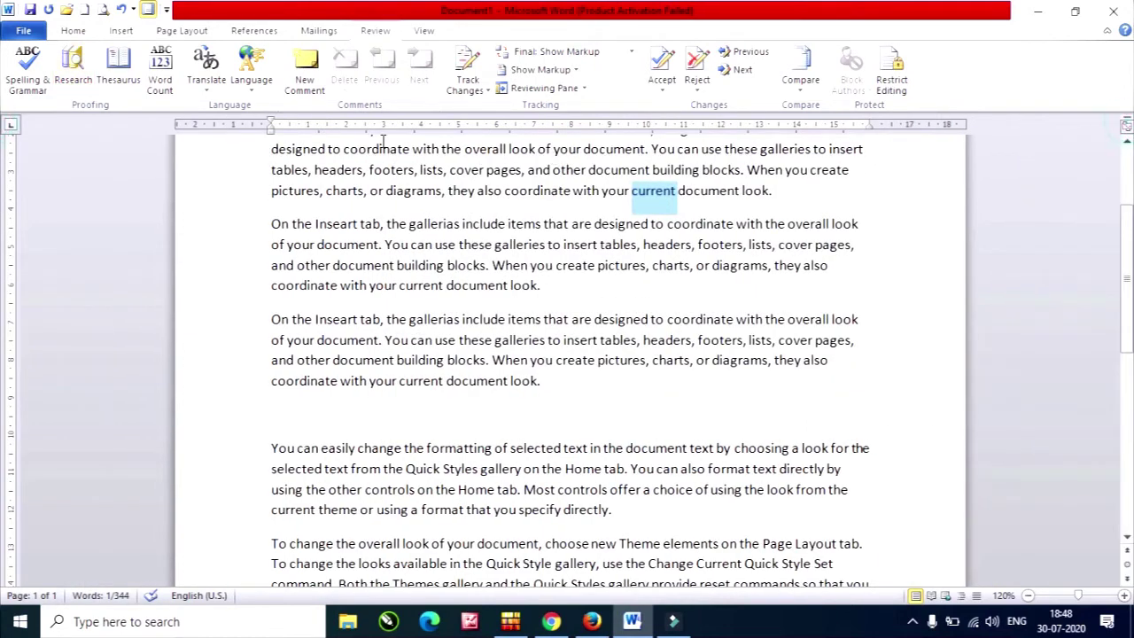
left_click(277, 171)
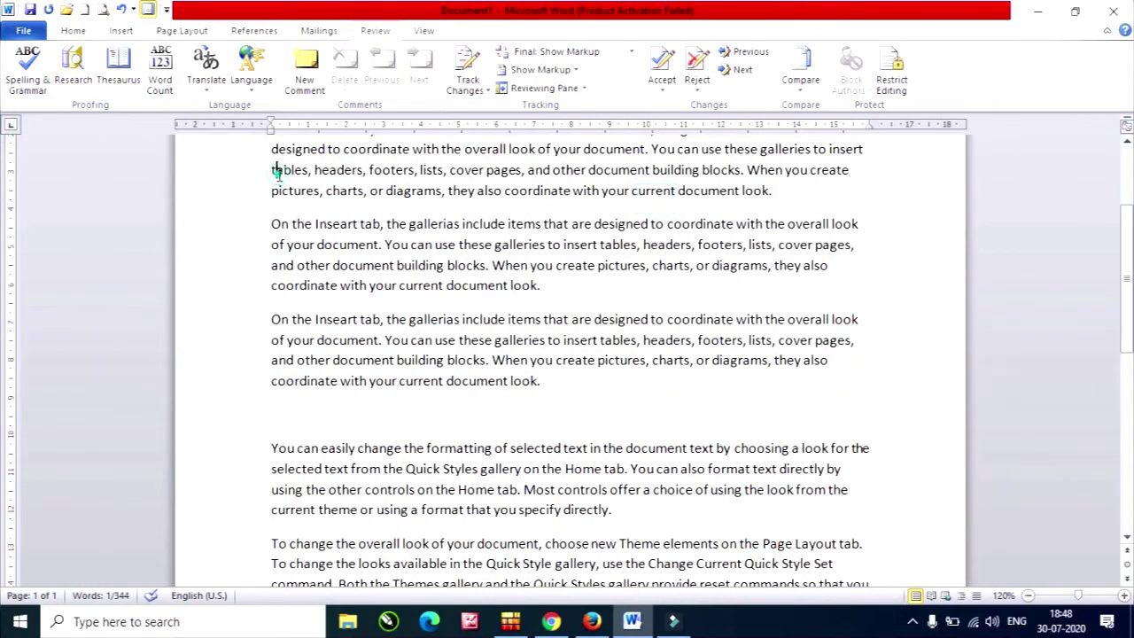
left_click(161, 71)
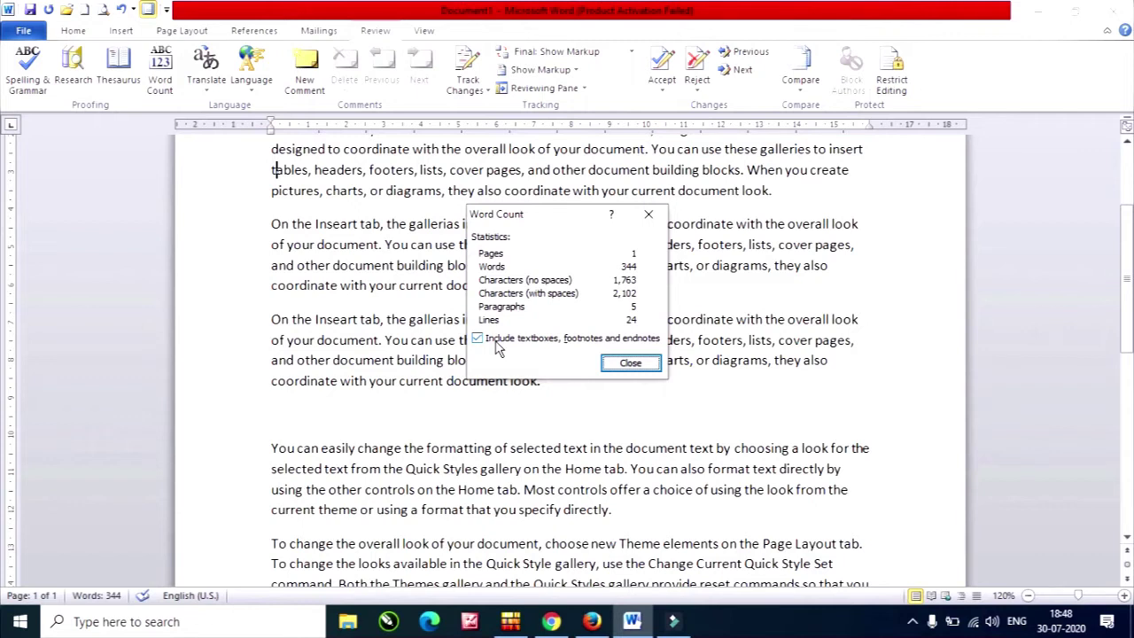
left_click(482, 345)
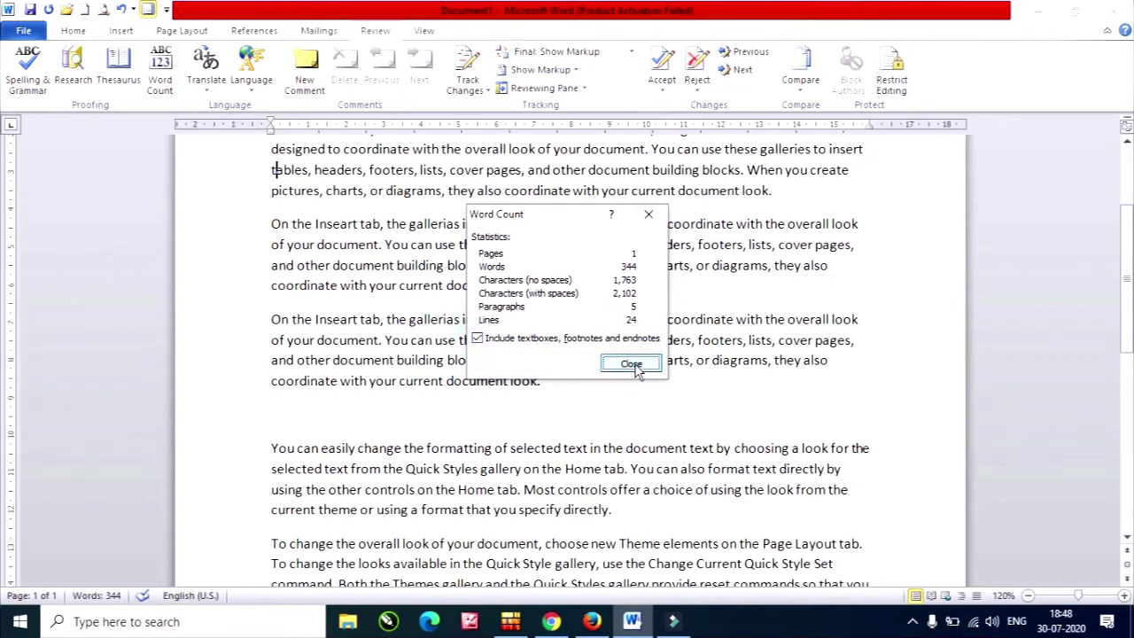
left_click(629, 361)
left_click(248, 100)
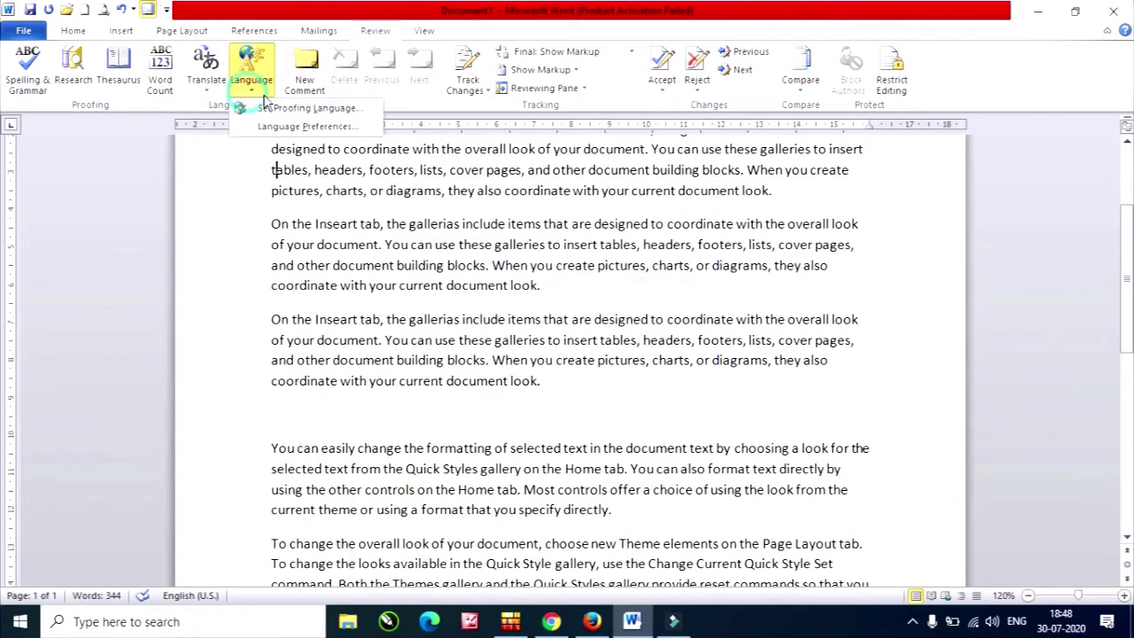
left_click(297, 109)
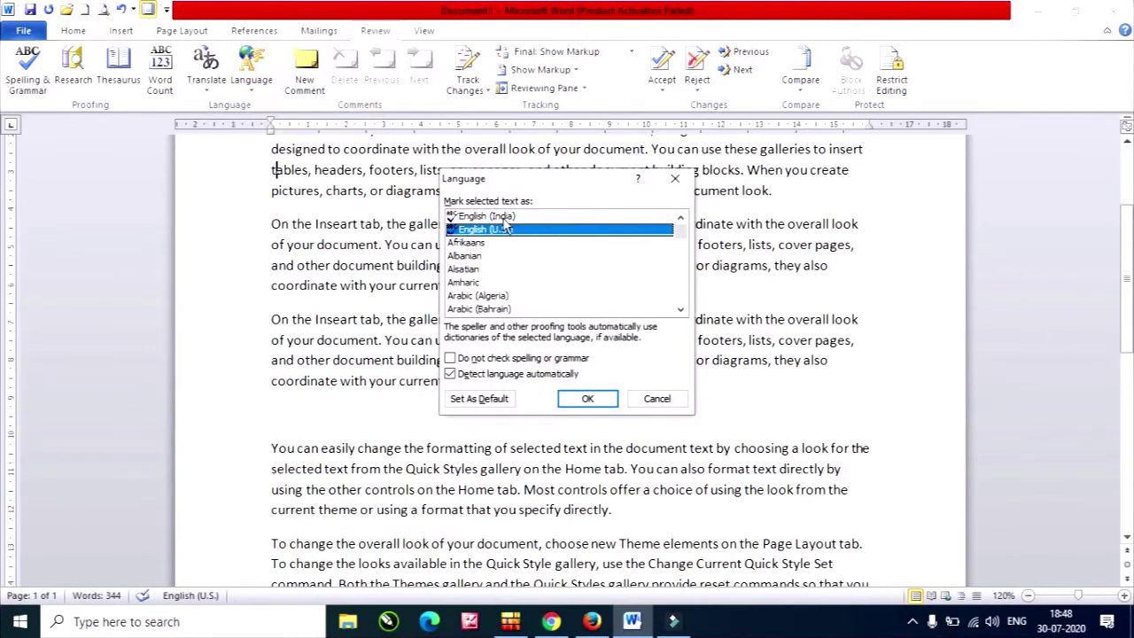
left_click(658, 400)
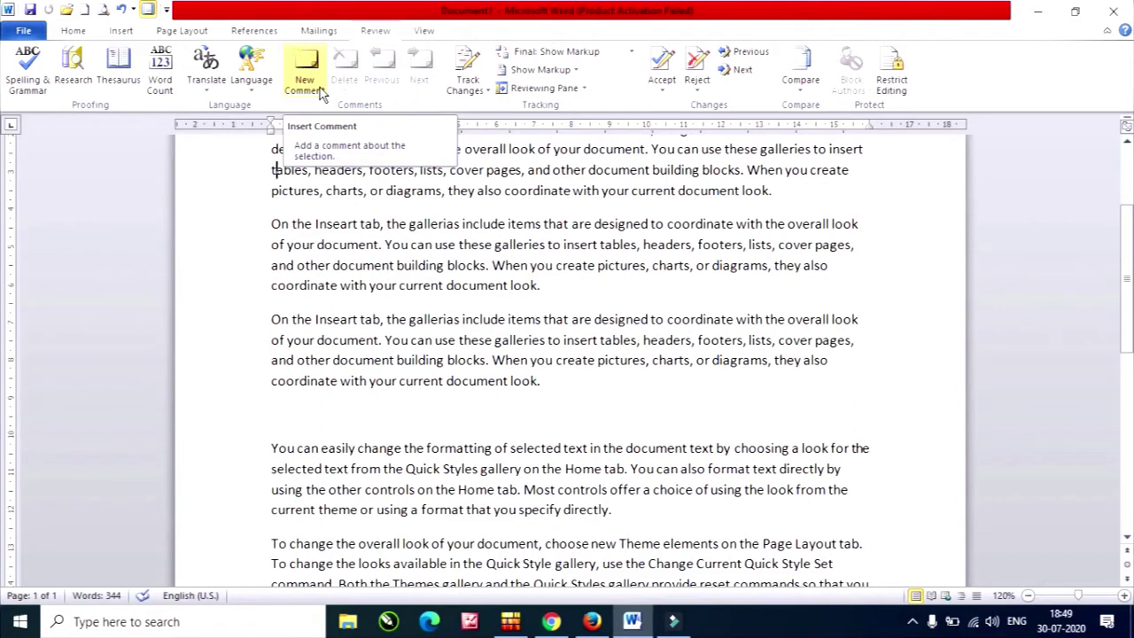
Add the comment 'Collection of images' to the word gallerias.
left_click(431, 223)
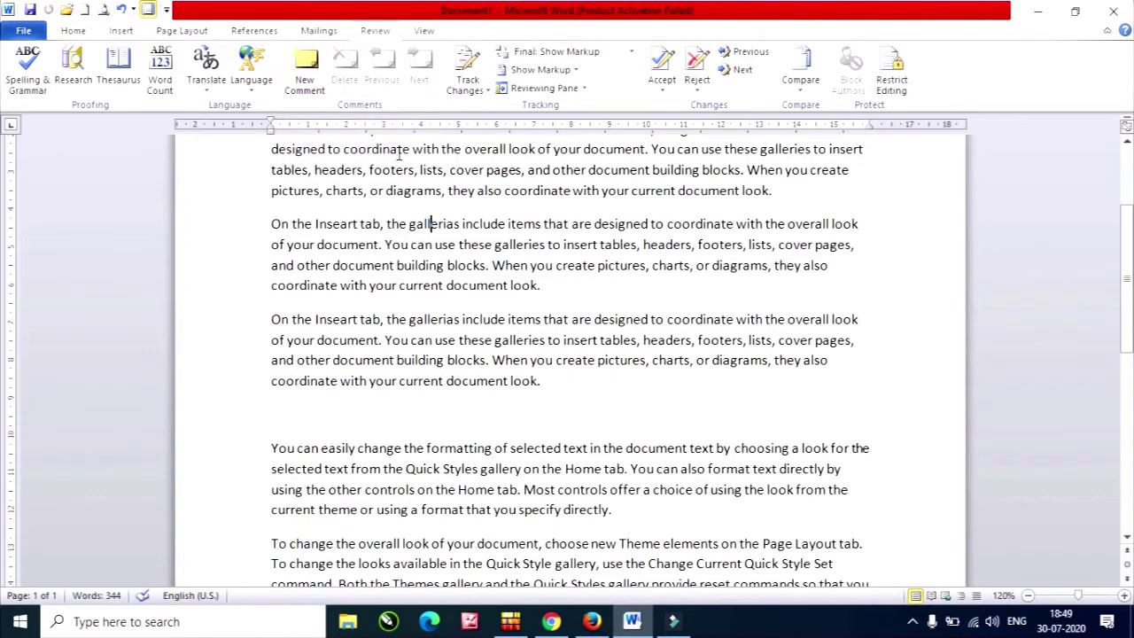
left_click_drag(409, 223, 459, 224)
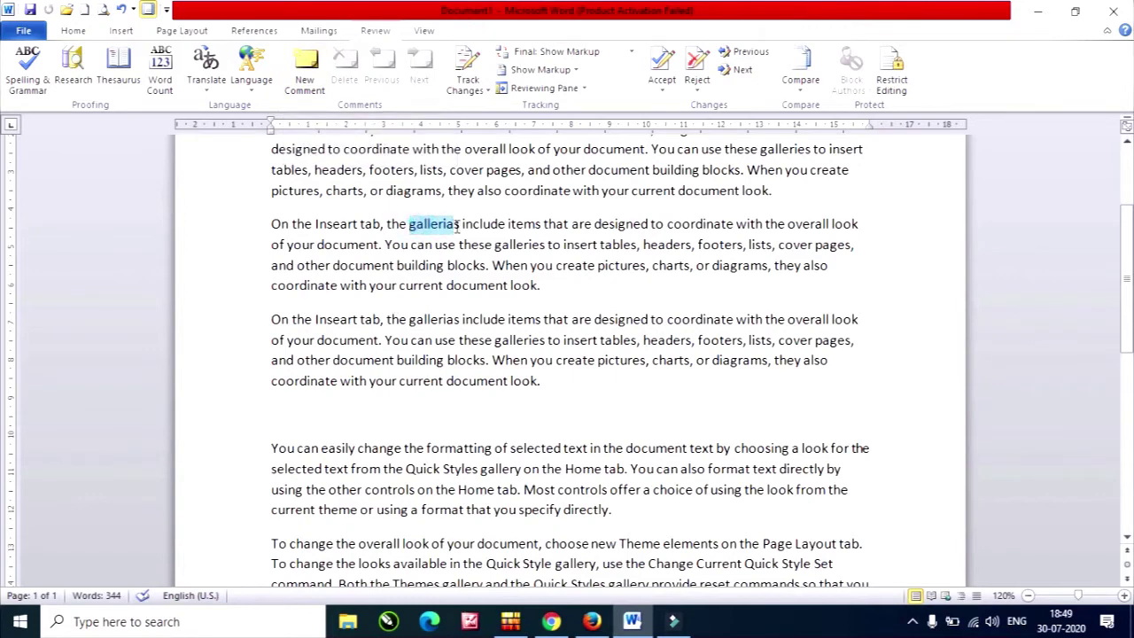
left_click(305, 69)
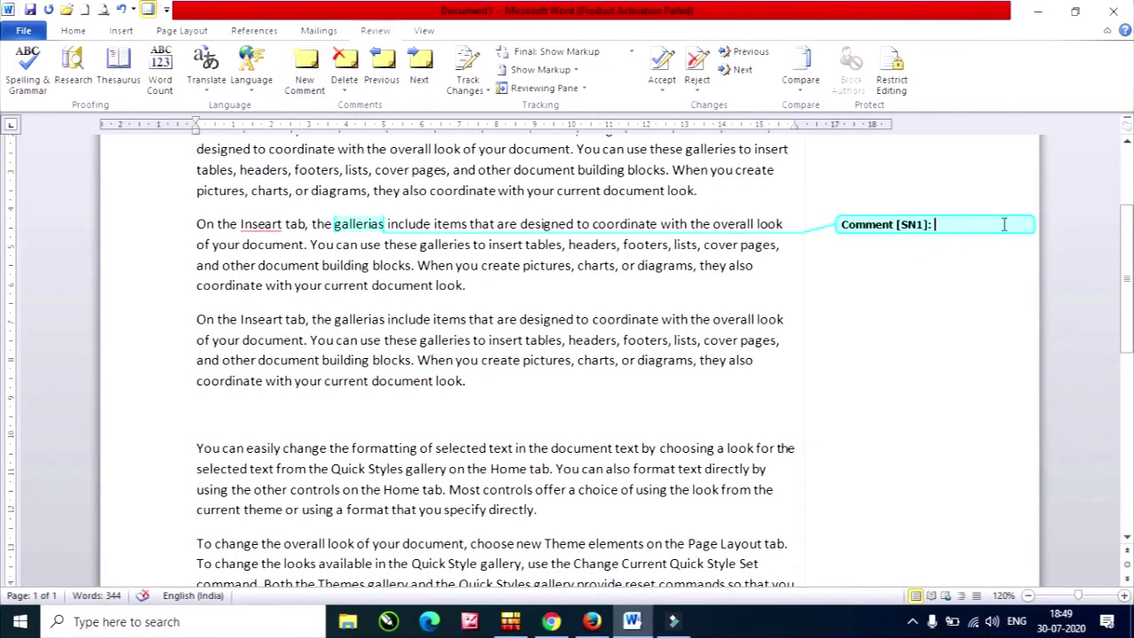
type("colltion of")
type("  ima")
left_click(509, 324)
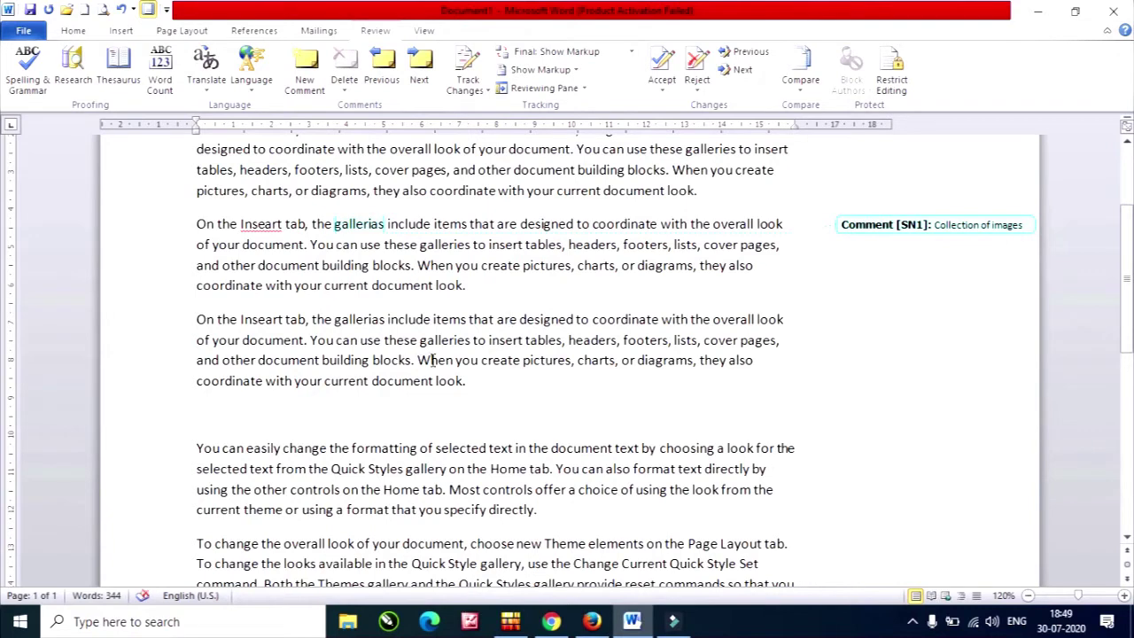
Start a comment reading 'Word' on the word document in the next paragraph.
scroll(460, 366, "down", 1)
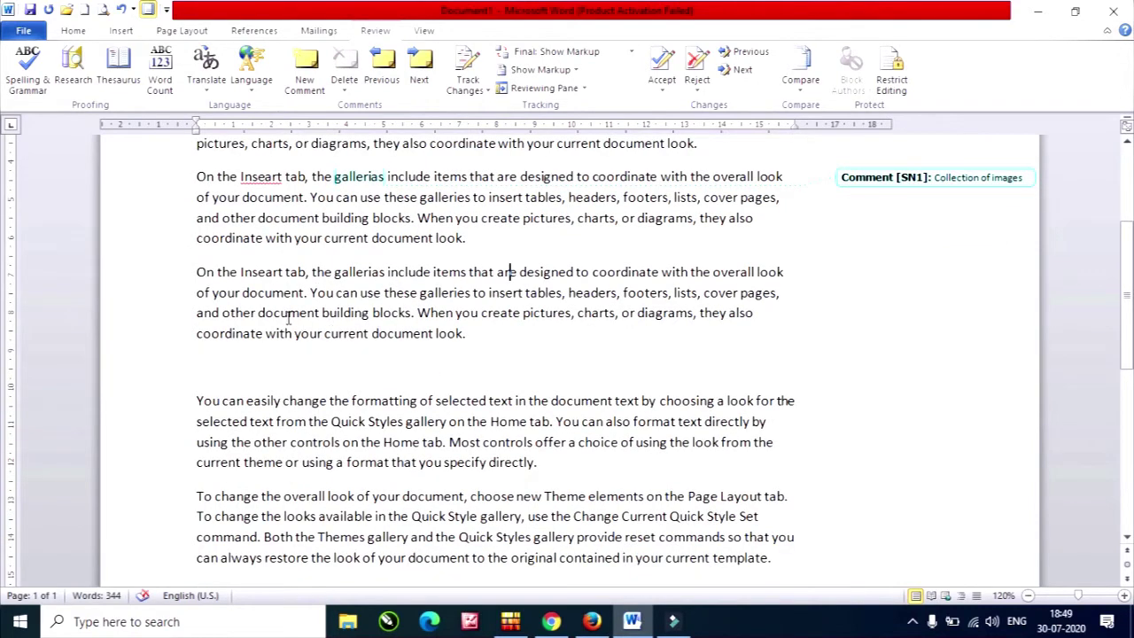
left_click_drag(259, 313, 320, 315)
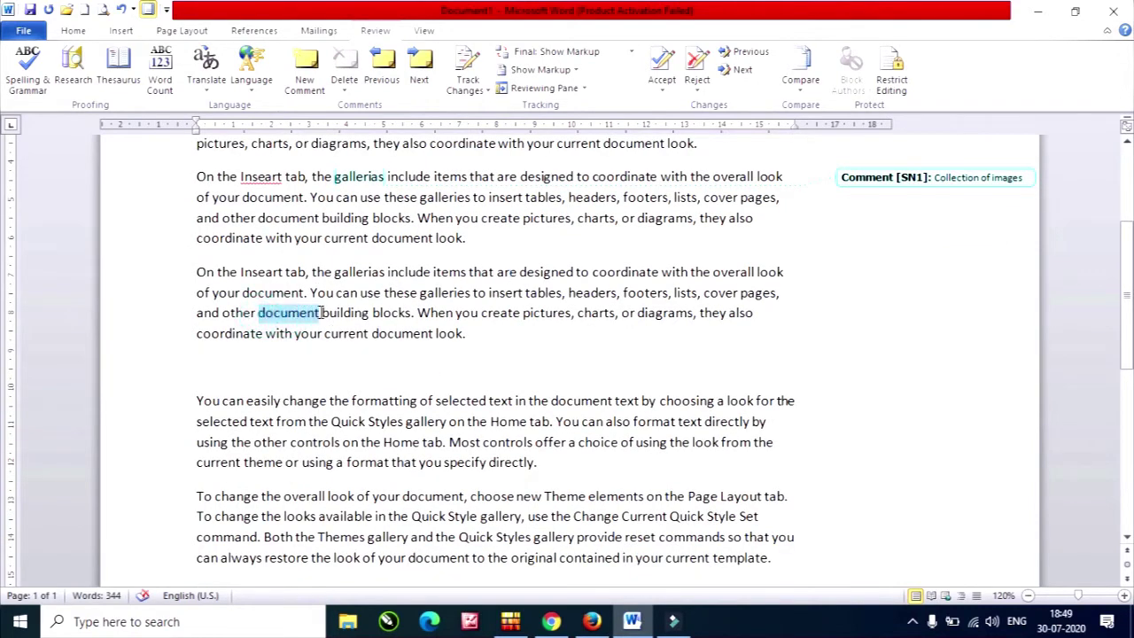
left_click(306, 76)
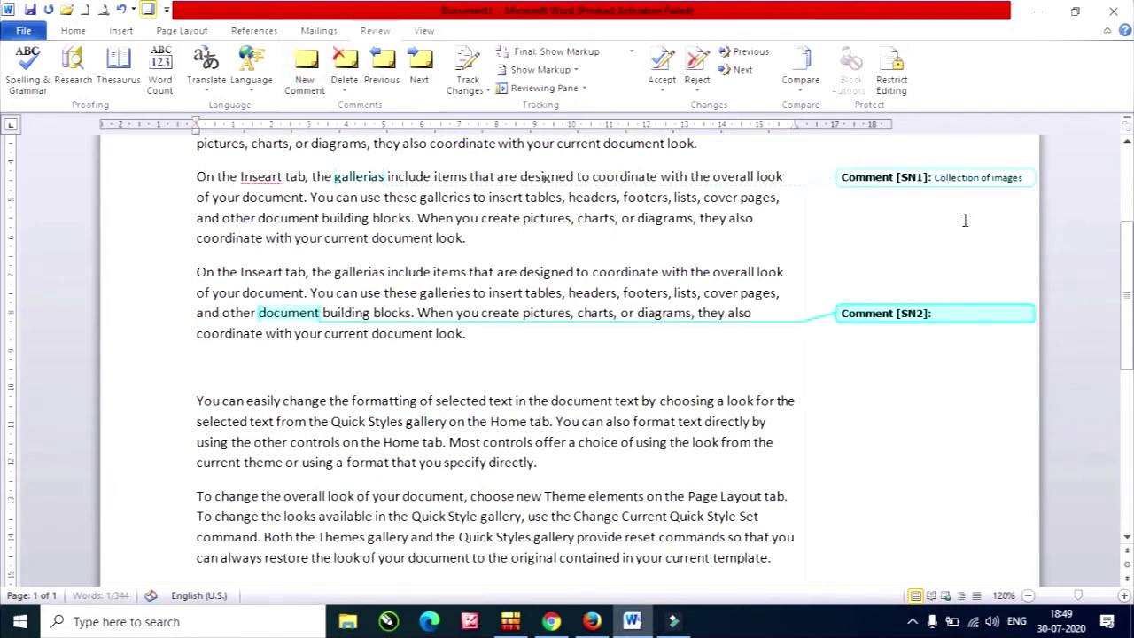
type("Wor")
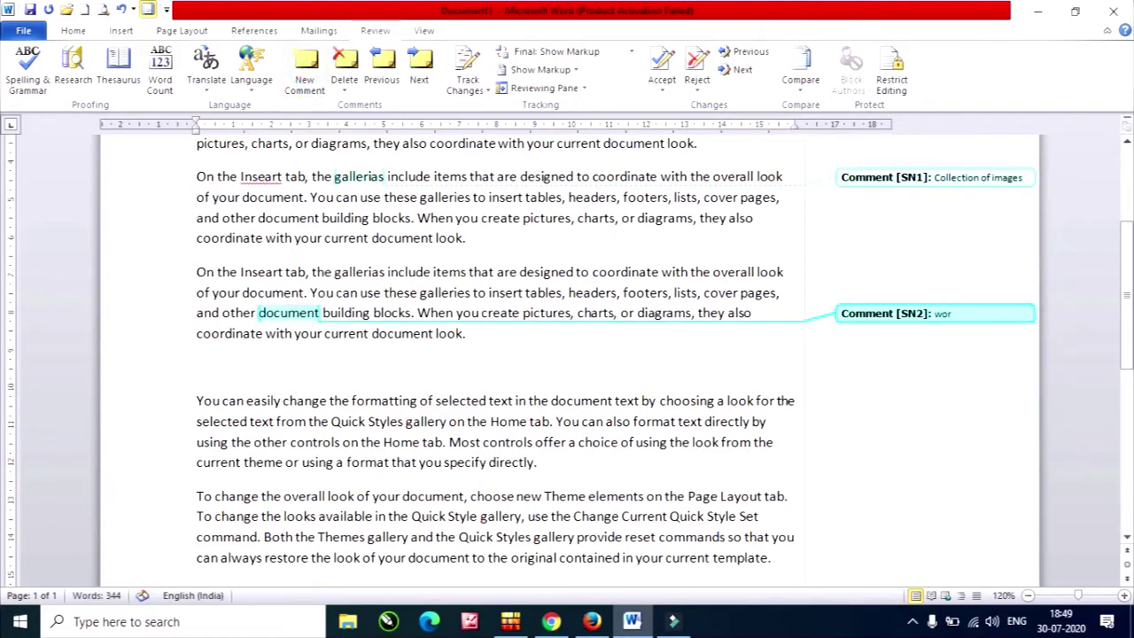
type("d file")
scroll(481, 470, "up", 4)
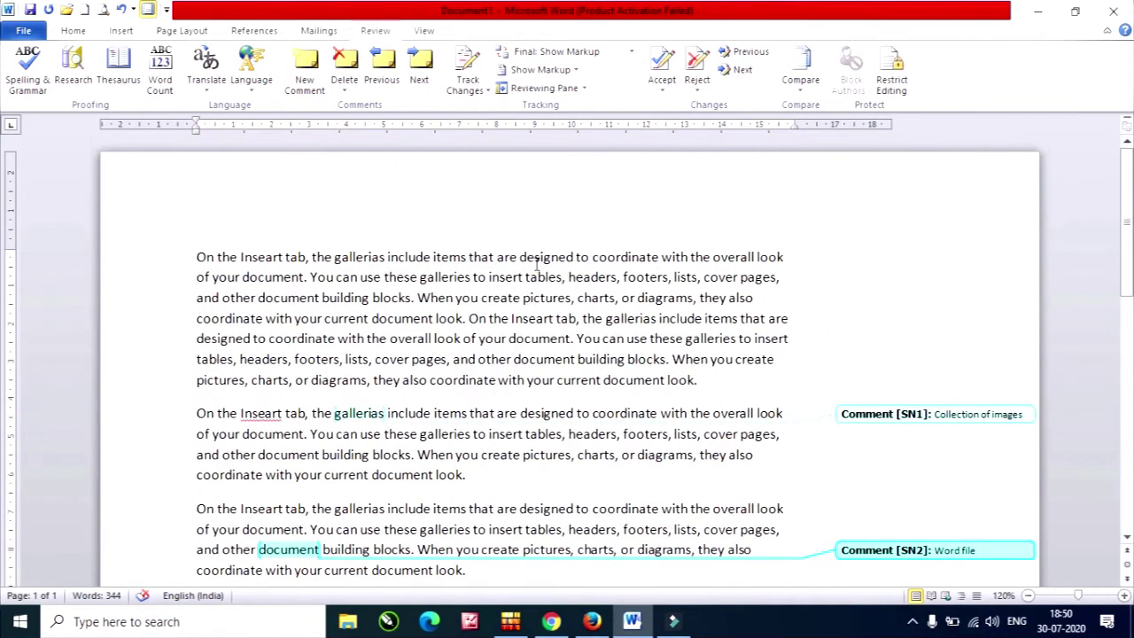
scroll(547, 389, "down", 3)
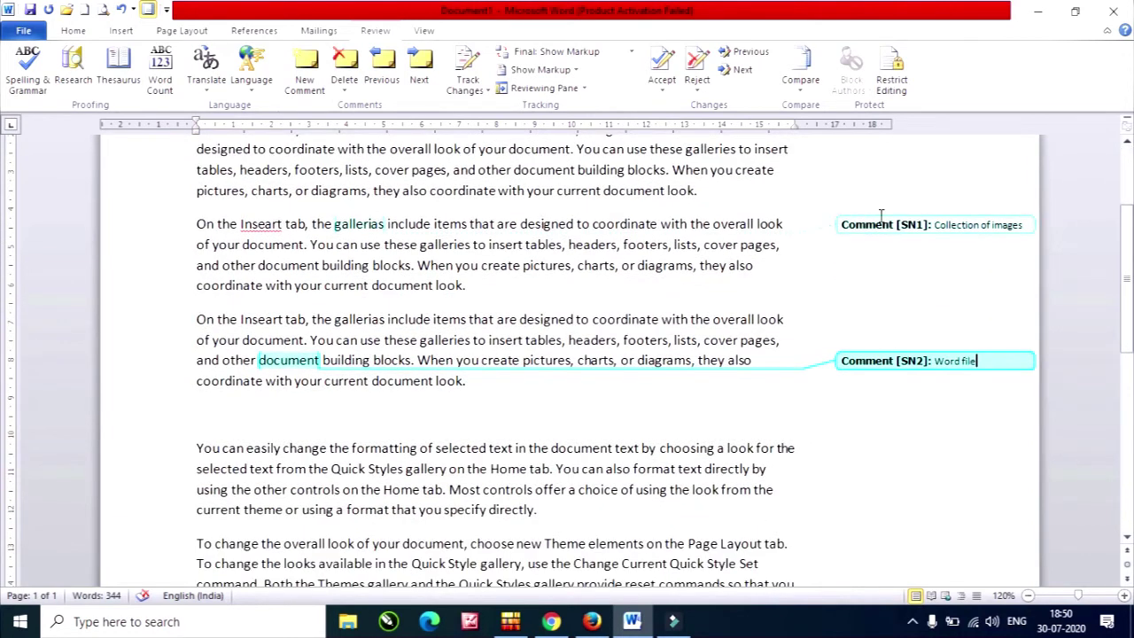
left_click(748, 285)
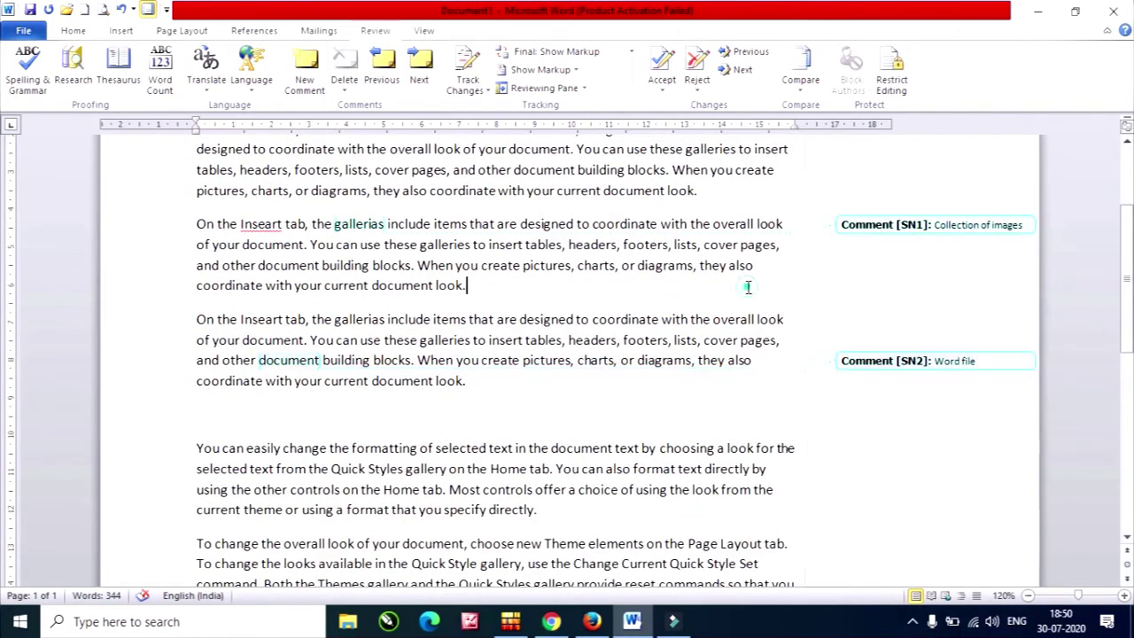
left_click(372, 223)
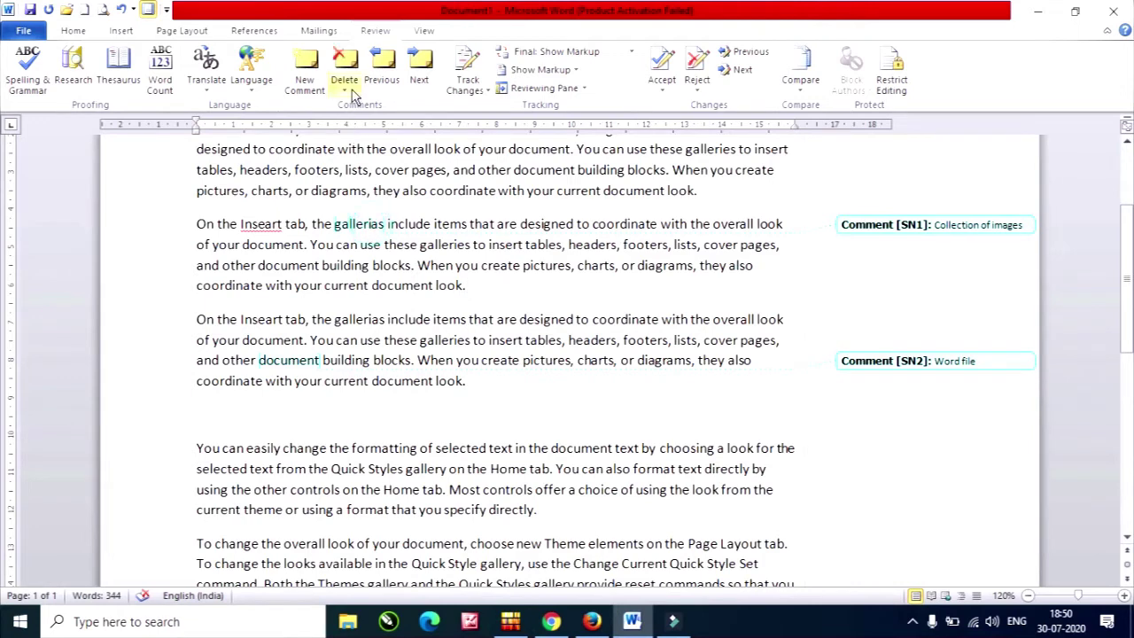
left_click(419, 69)
left_click(389, 71)
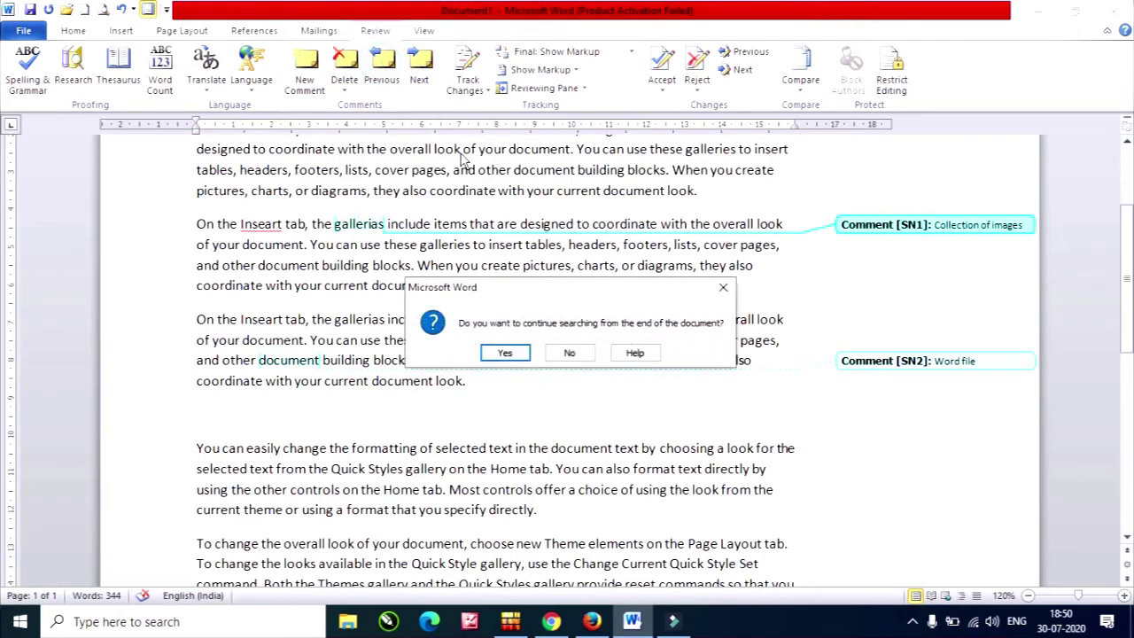
left_click(505, 351)
left_click(418, 71)
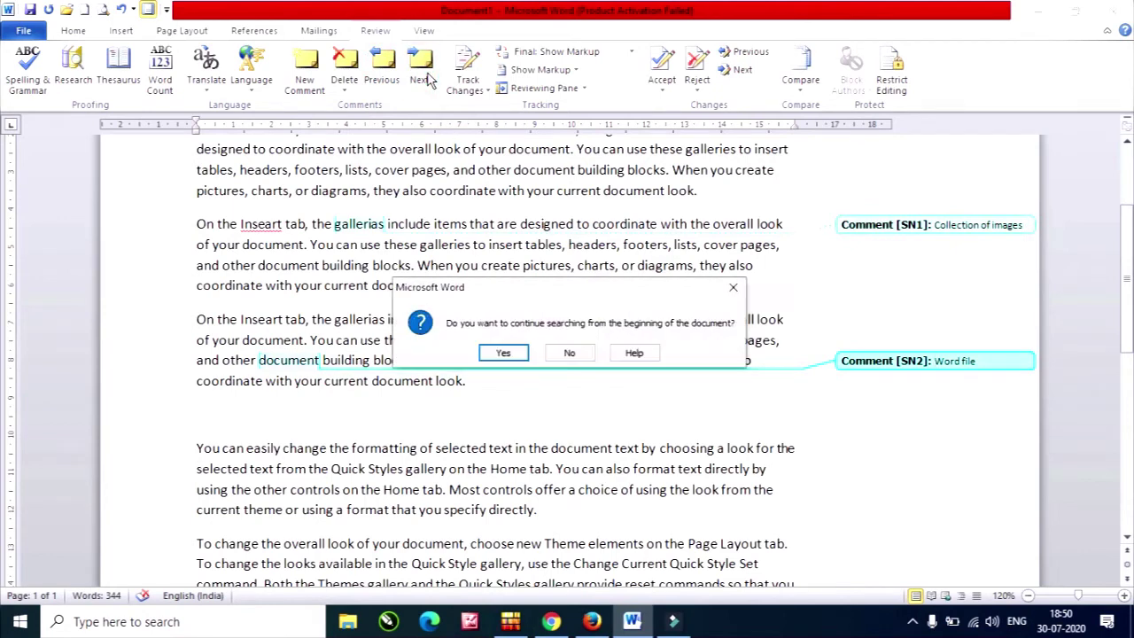
left_click(555, 354)
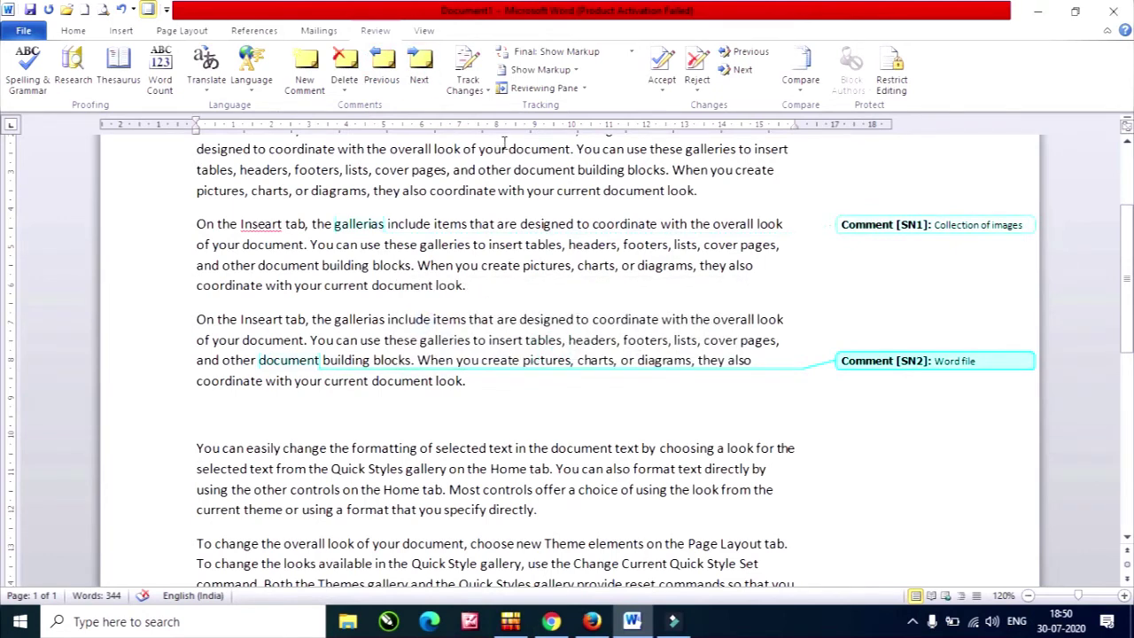
left_click(493, 289)
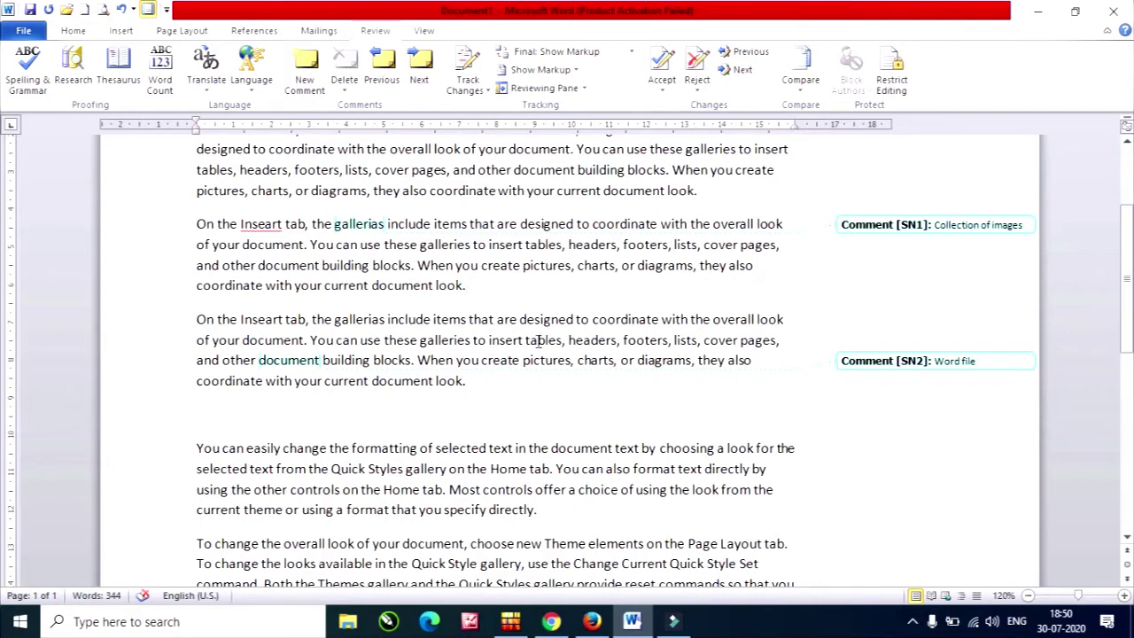
scroll(465, 371, "up", 3)
scroll(482, 314, "down", 2)
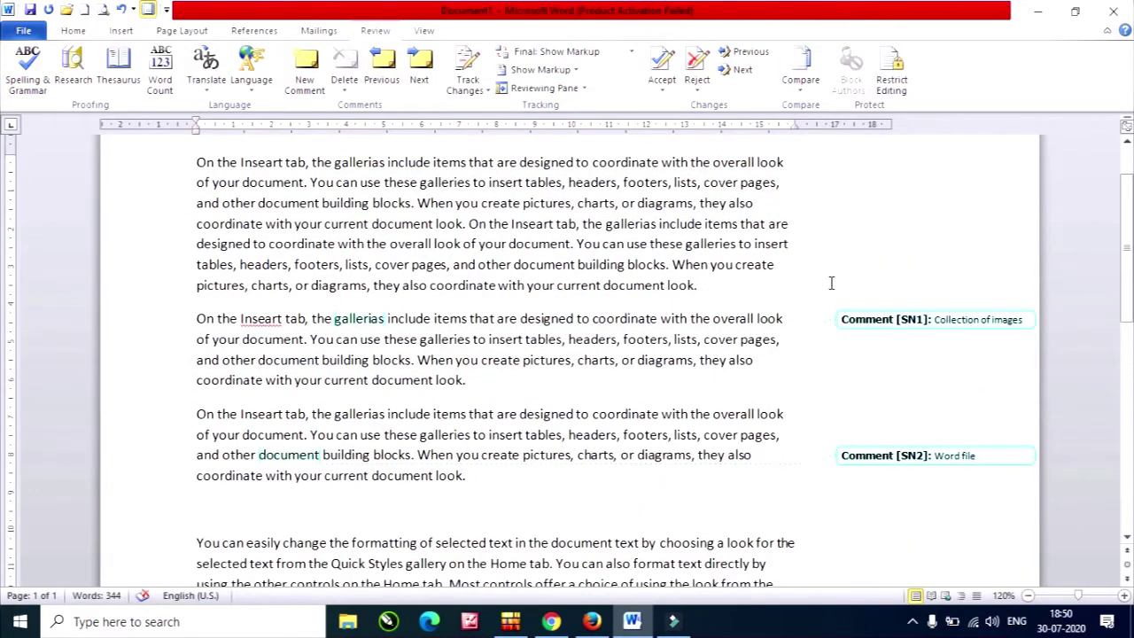
scroll(508, 304, "up", 2)
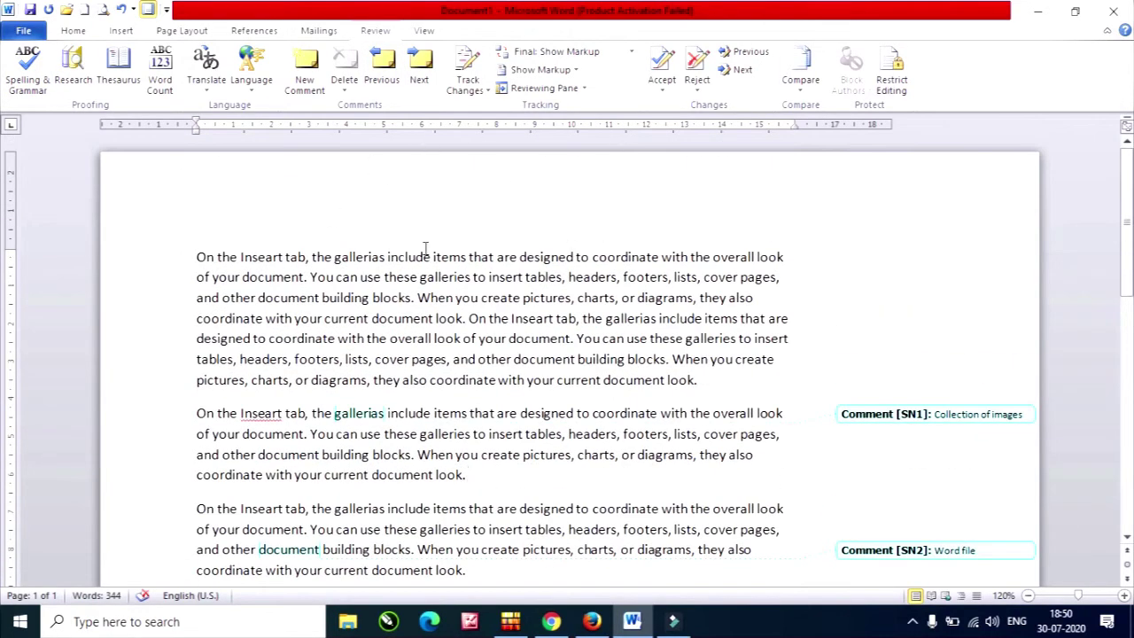
Save the document as abc in Documents, replacing the existing file.
left_click(29, 10)
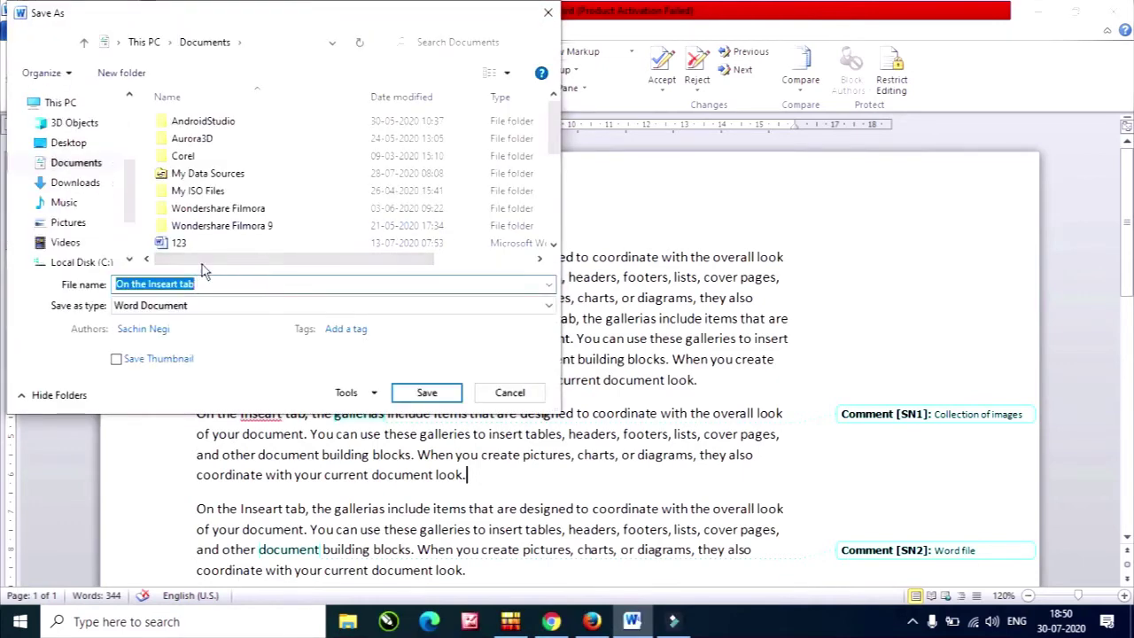
type("abc")
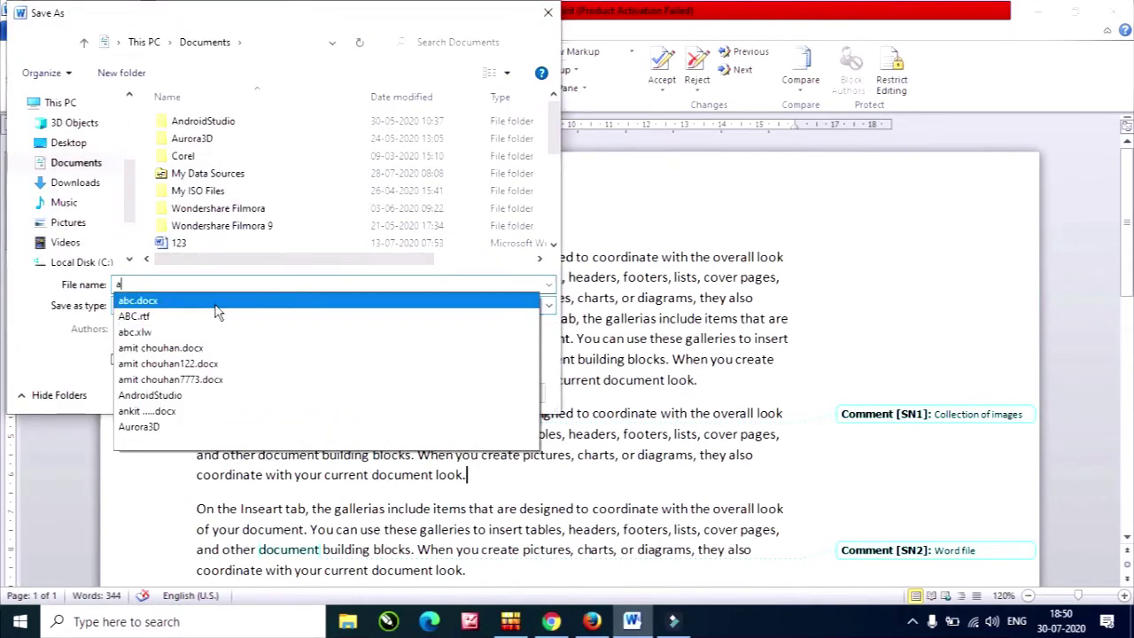
left_click(427, 394)
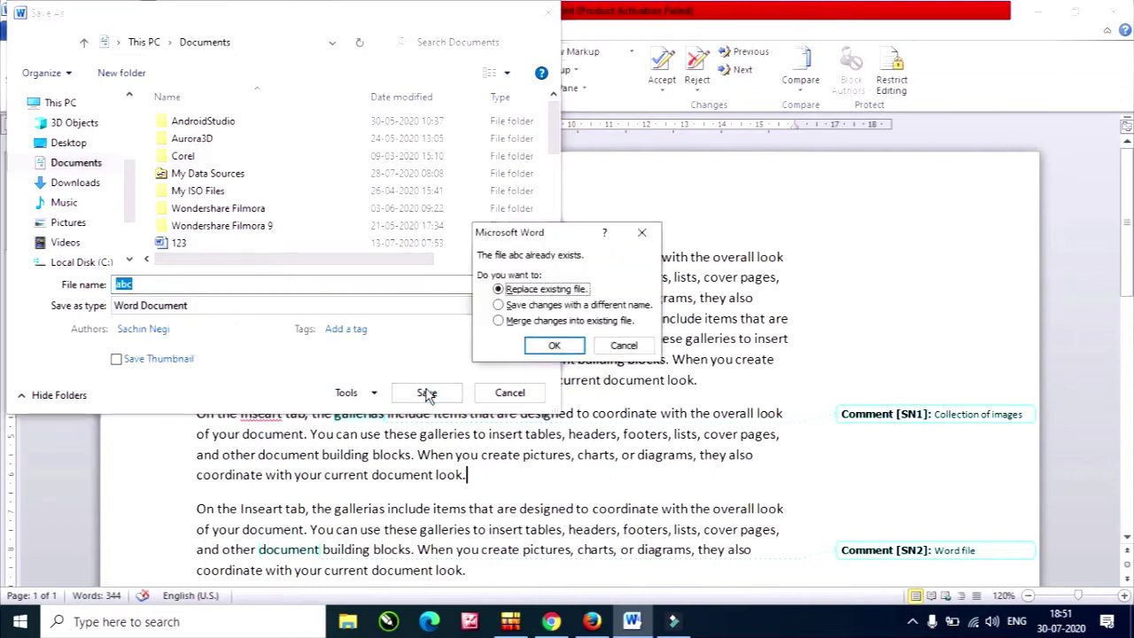
left_click(538, 343)
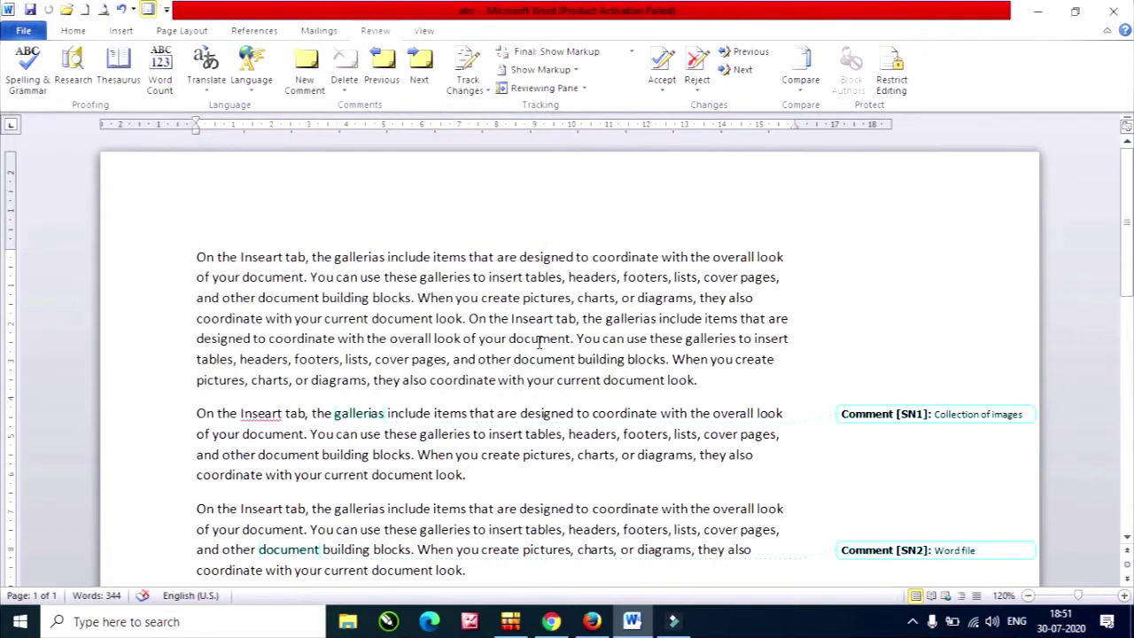
left_click_drag(671, 338, 677, 338)
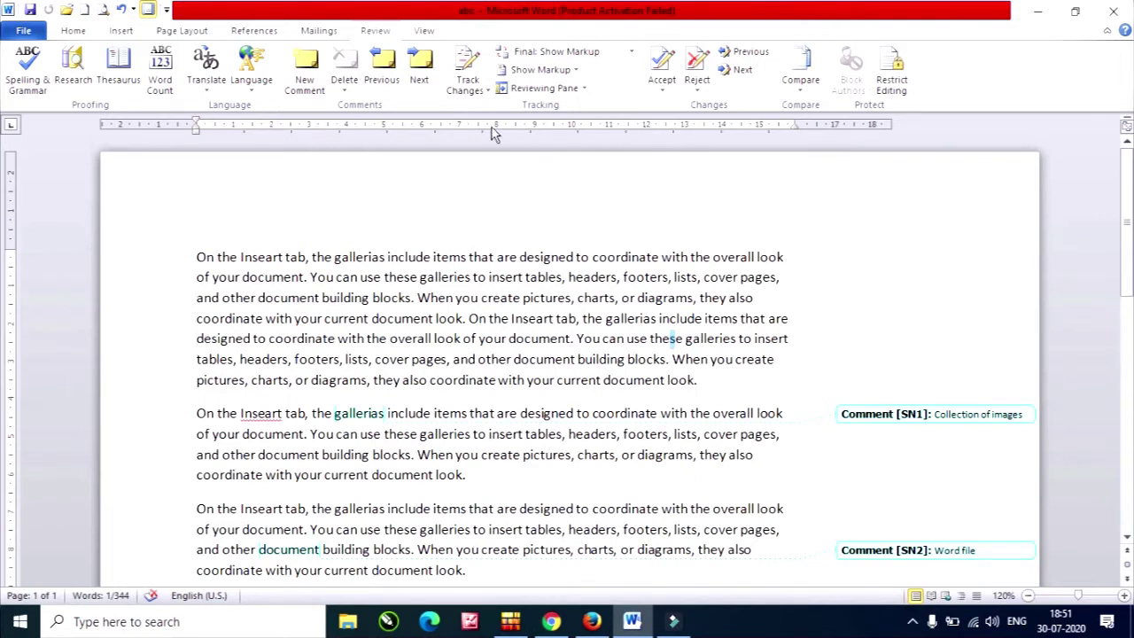
Turn on Track Changes from the Review tab.
left_click(492, 258)
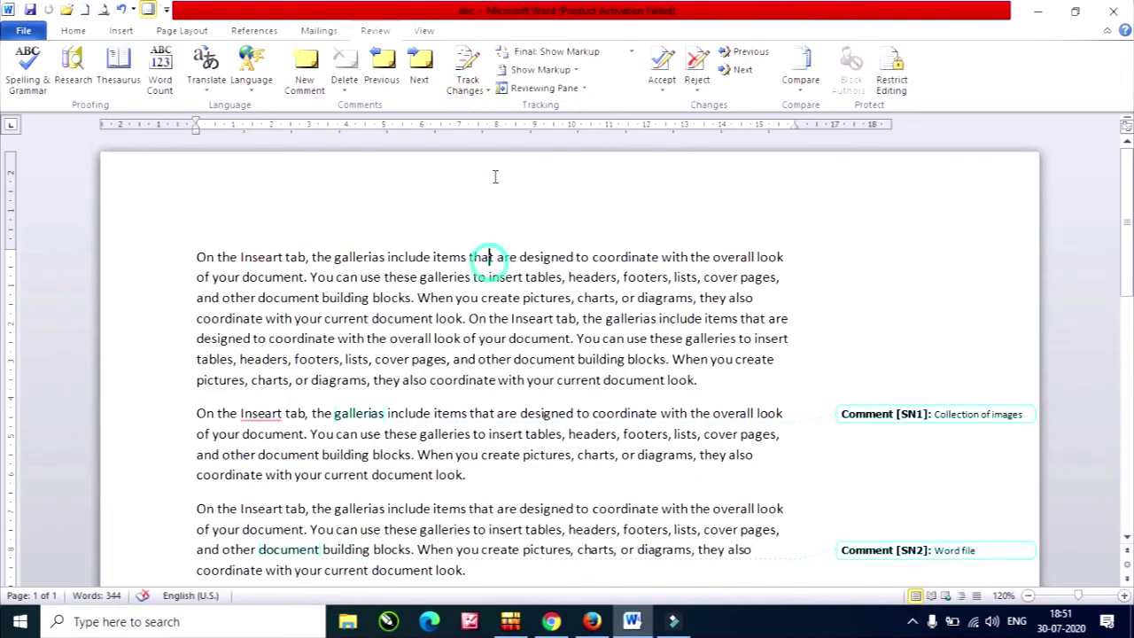
left_click(487, 91)
left_click(496, 108)
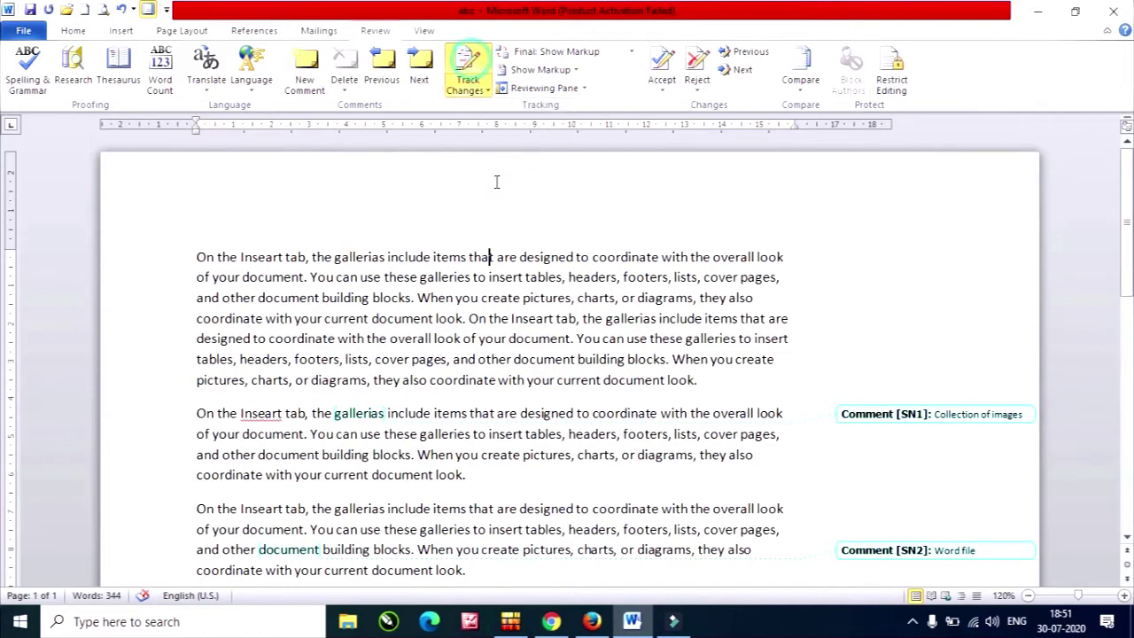
Open the Change Tracking Options dialog and move it up and to the right.
left_click(486, 91)
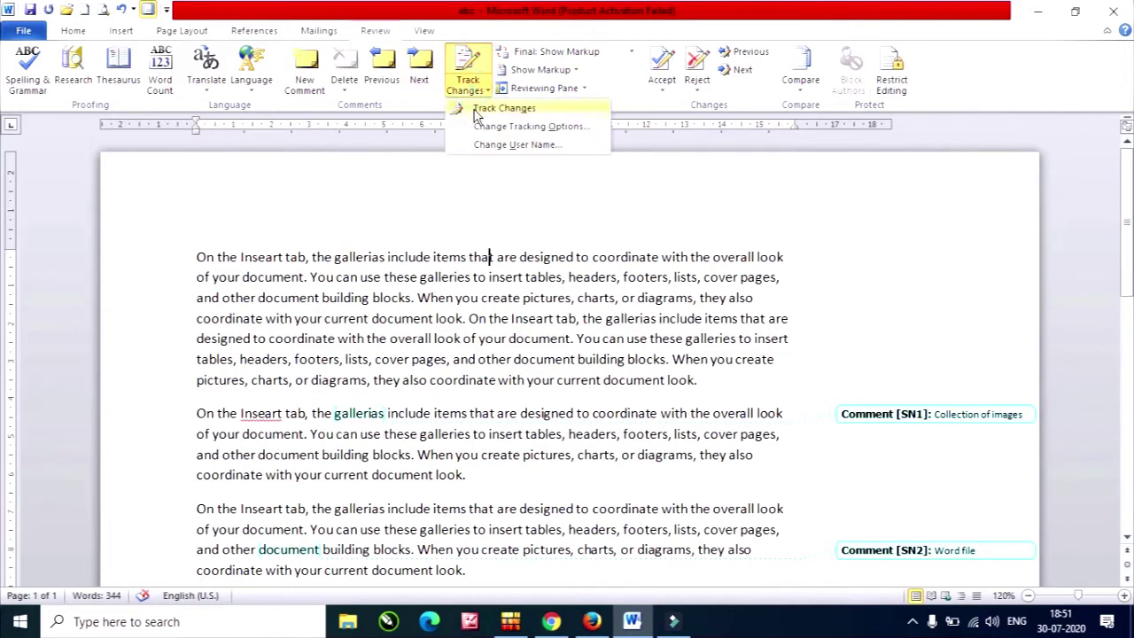
left_click(477, 109)
left_click(481, 90)
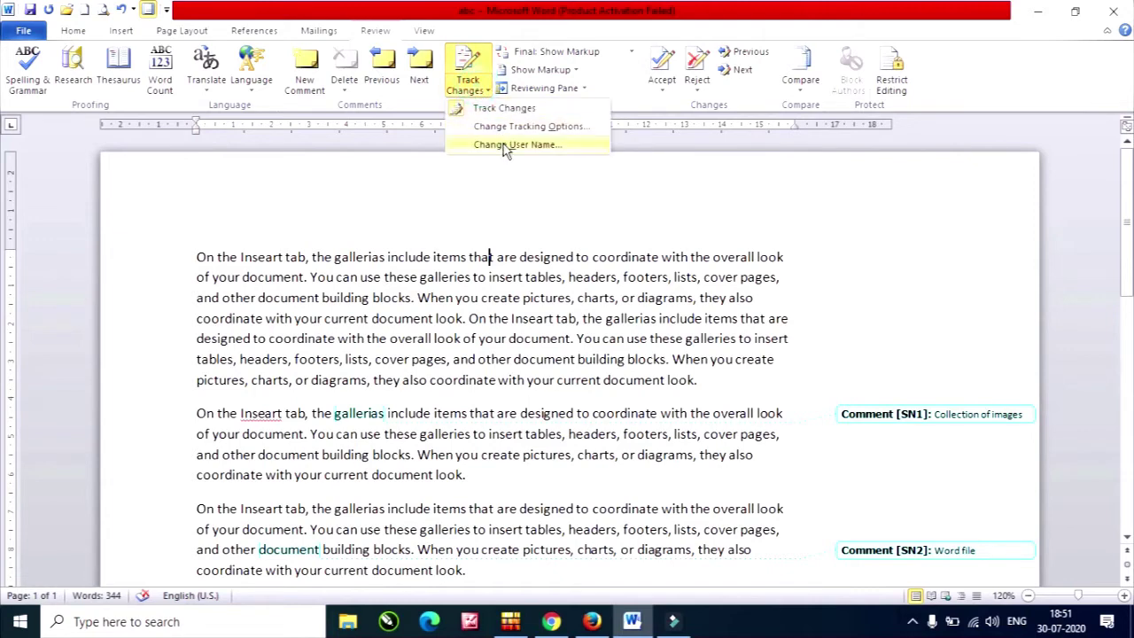
left_click(551, 129)
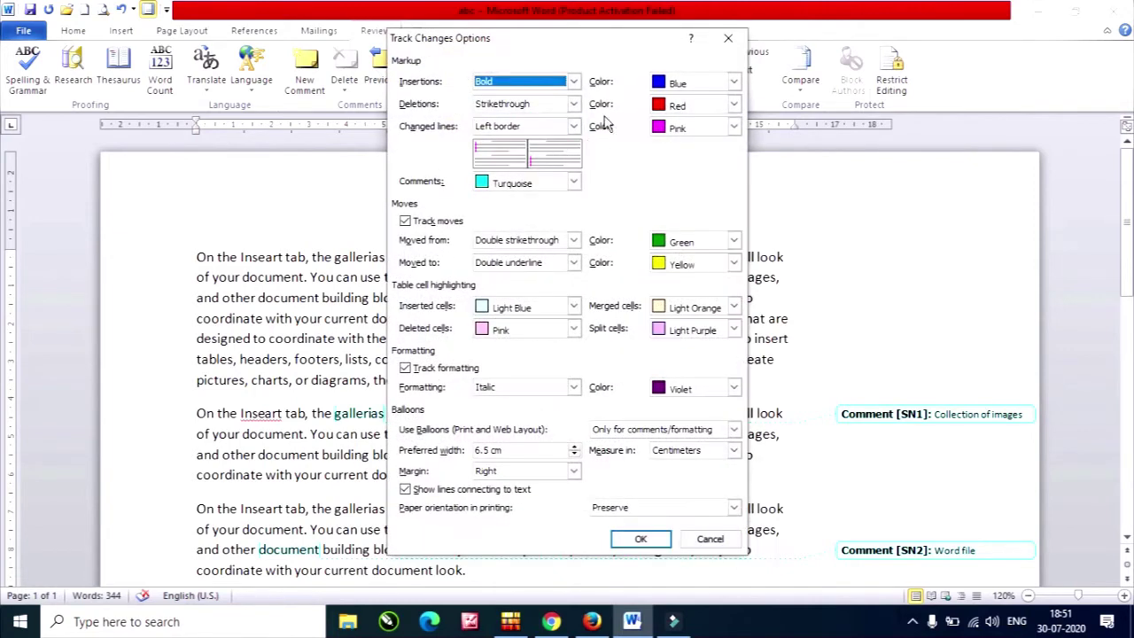
left_click_drag(596, 40, 629, 20)
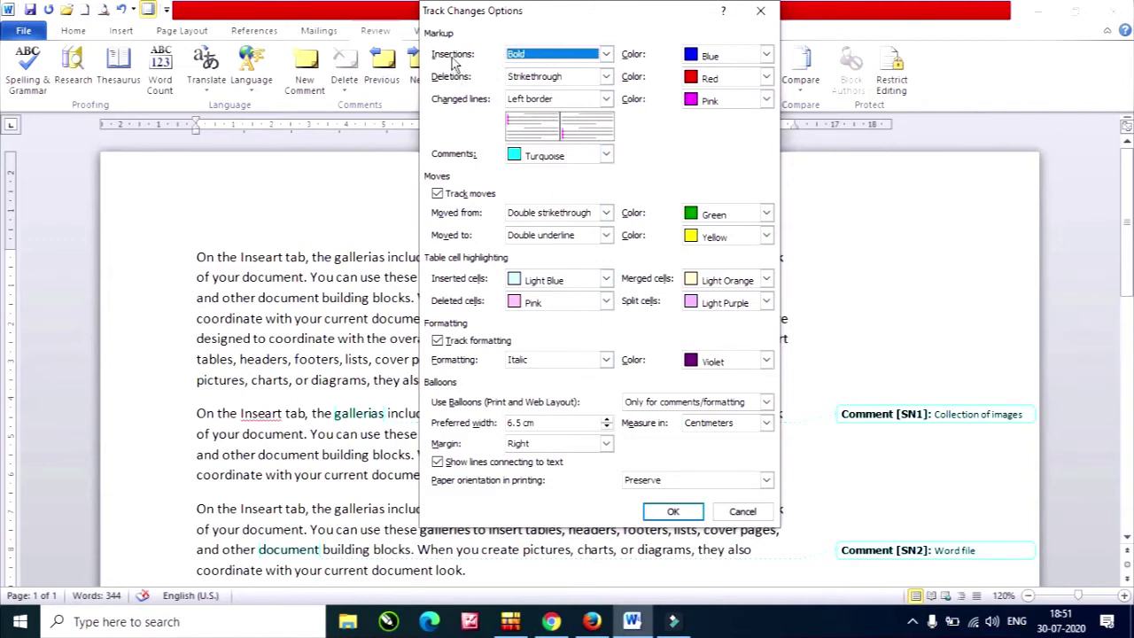
Mark insertions with Underline in Green.
left_click(606, 54)
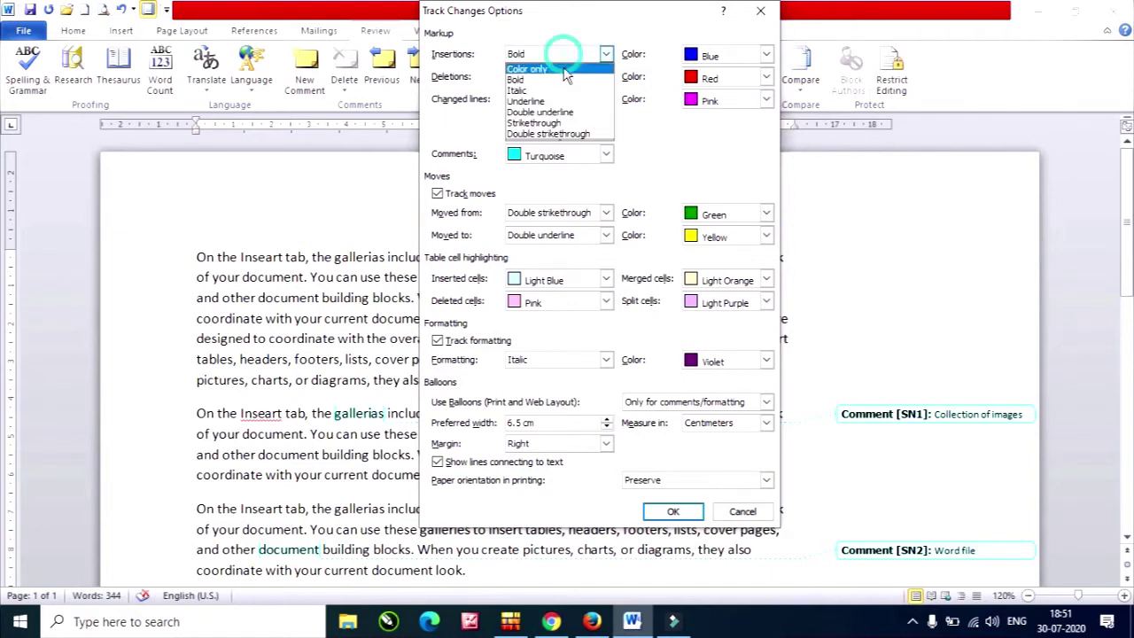
left_click(565, 102)
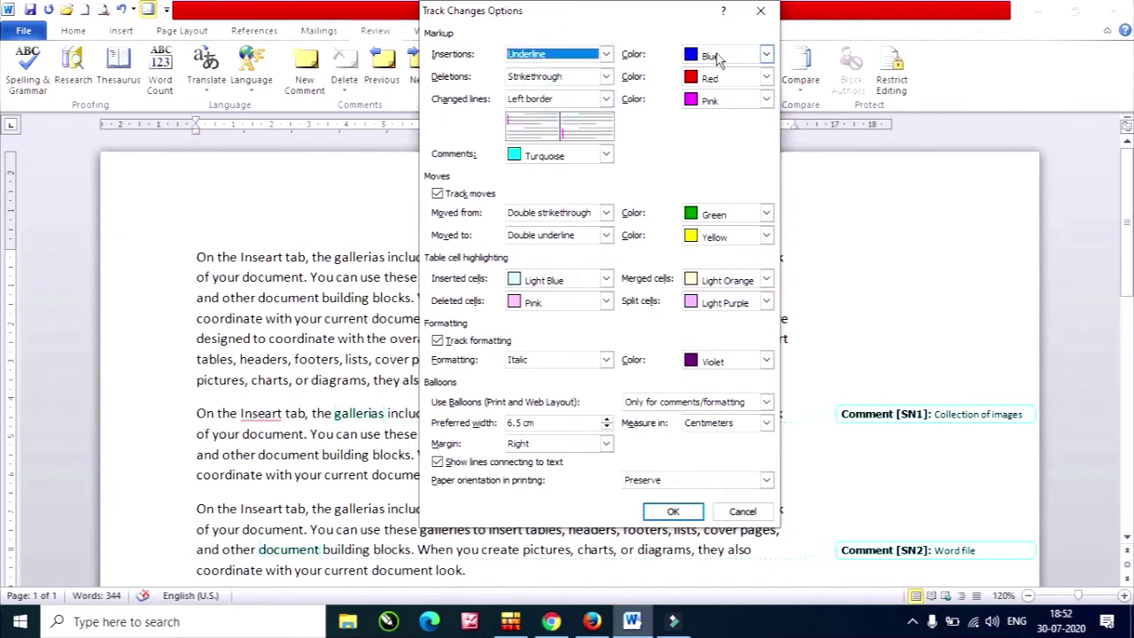
left_click(714, 55)
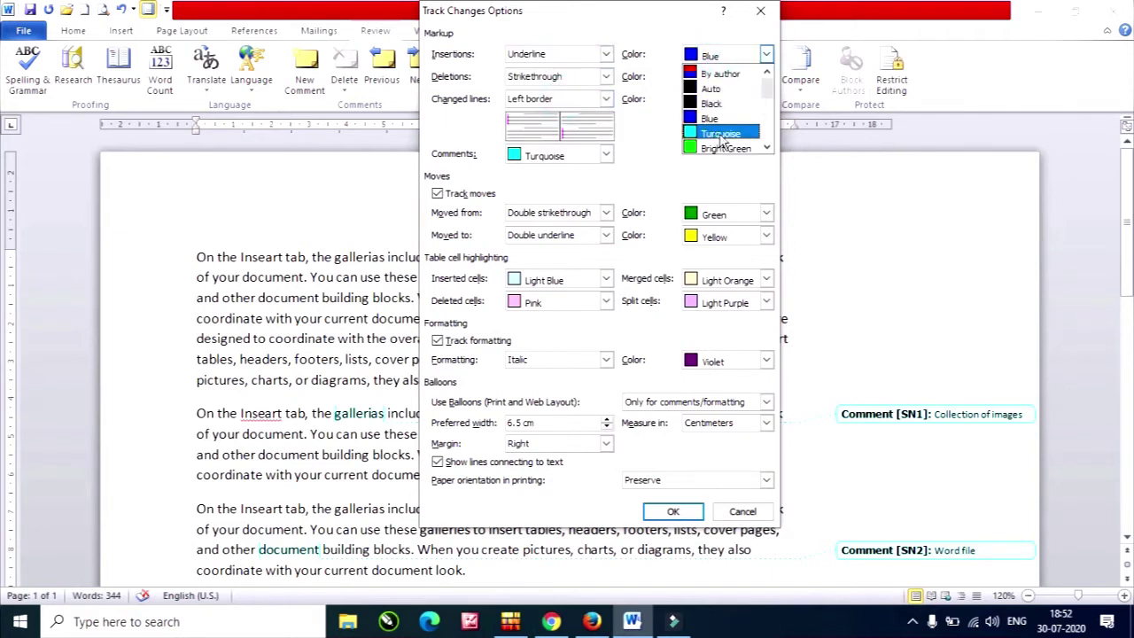
scroll(722, 133, "down", 2)
scroll(724, 142, "down", 1)
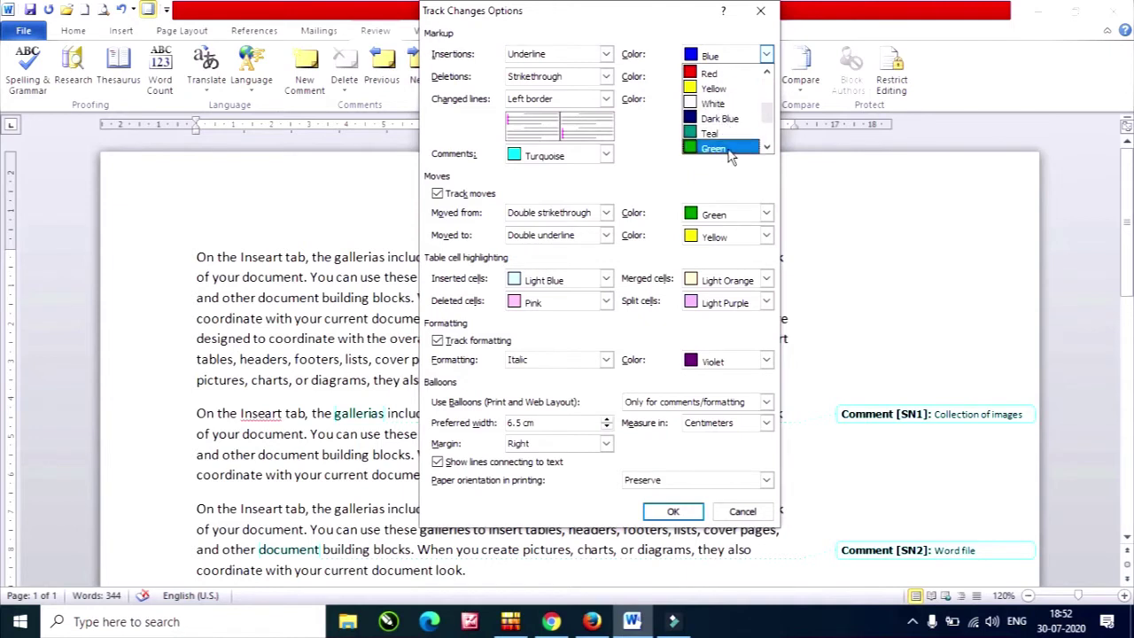
left_click(729, 147)
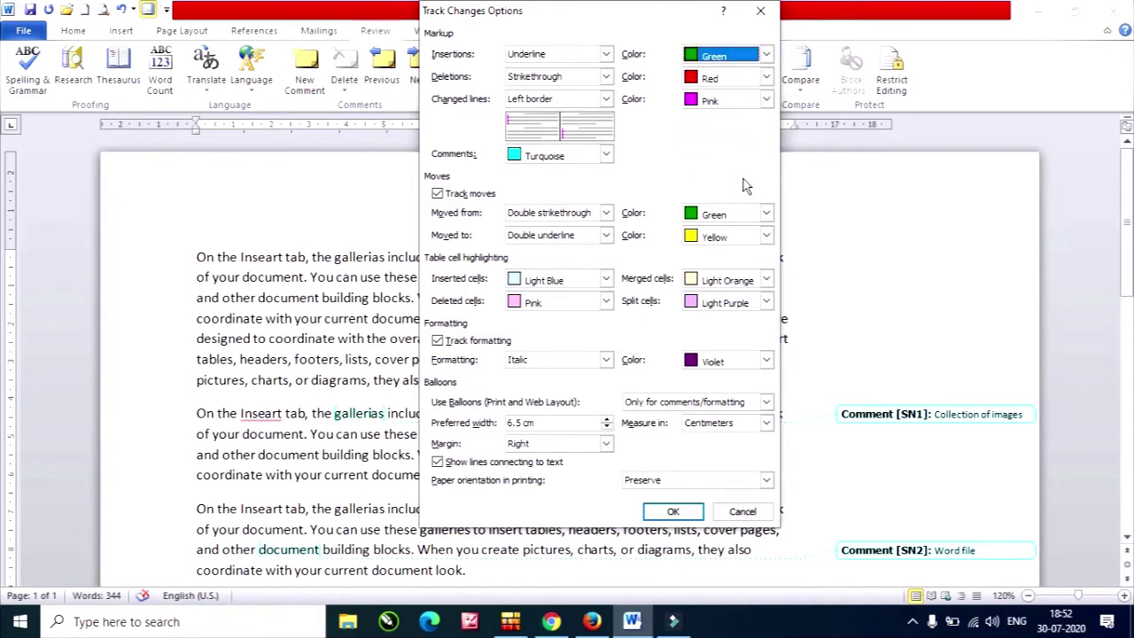
Keep deletions as Strikethrough in Red and mark changed lines with a Blue right border.
left_click(556, 78)
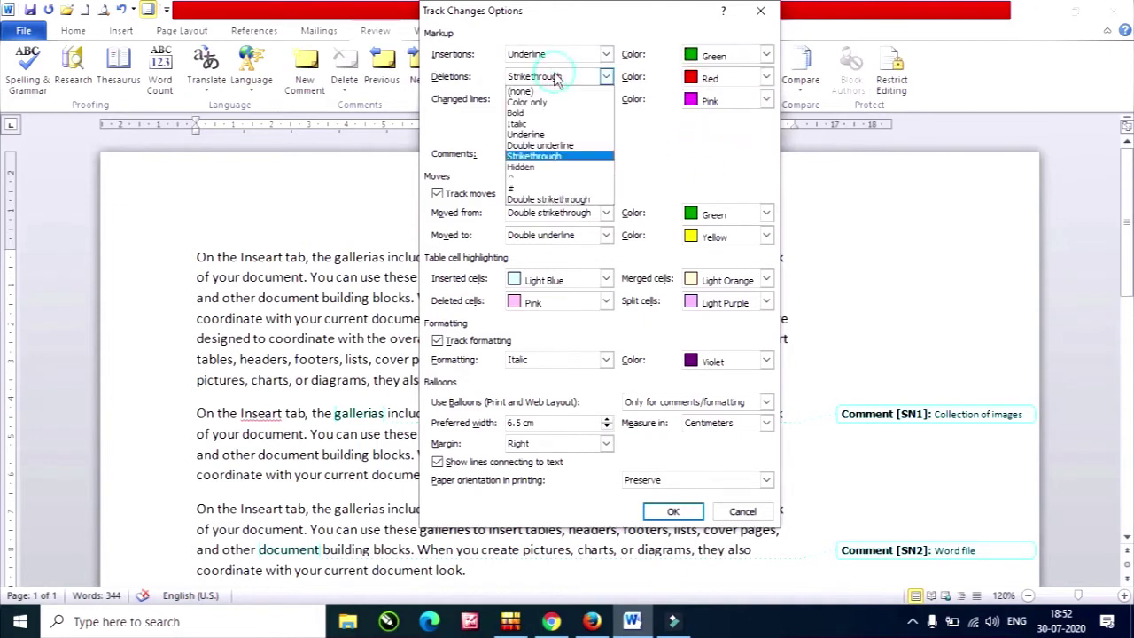
left_click(562, 155)
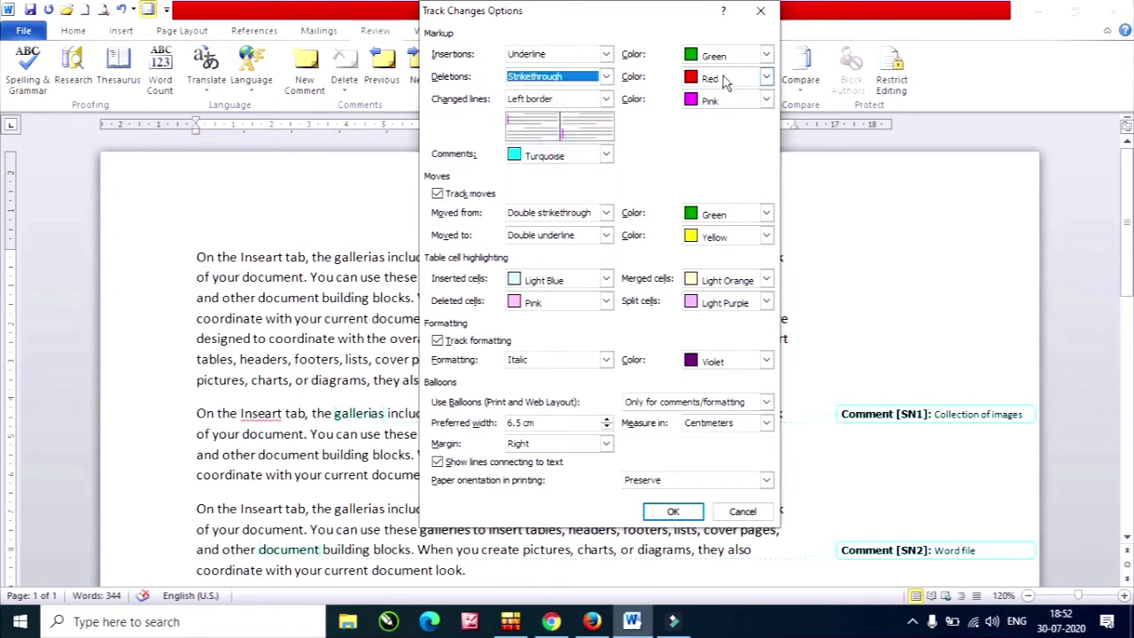
left_click(725, 80)
left_click(728, 173)
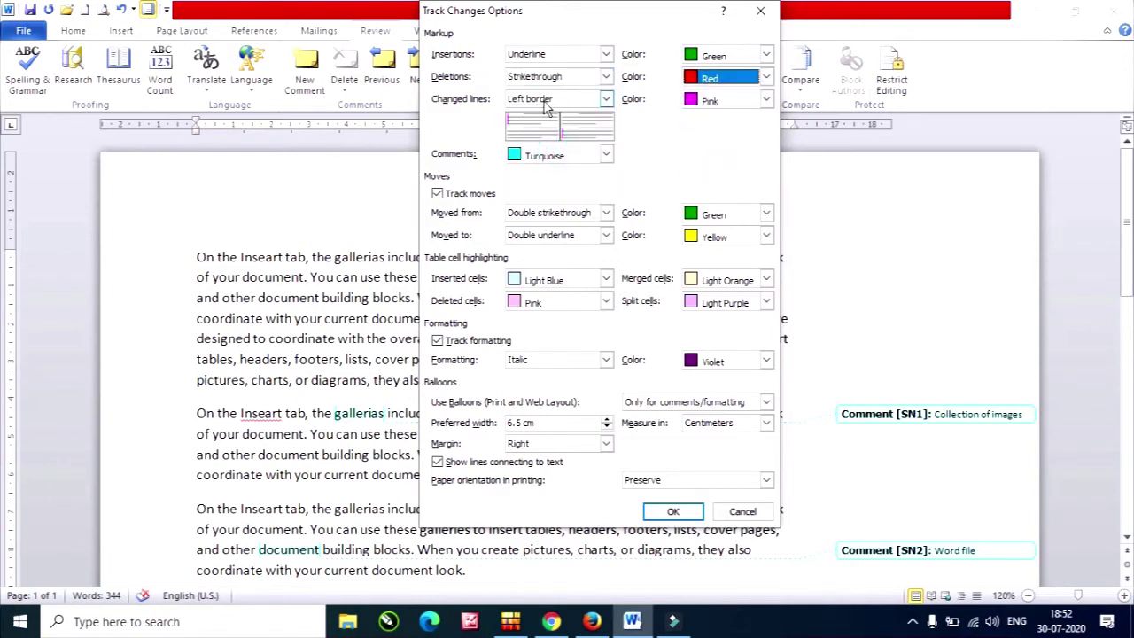
left_click(547, 99)
left_click(549, 135)
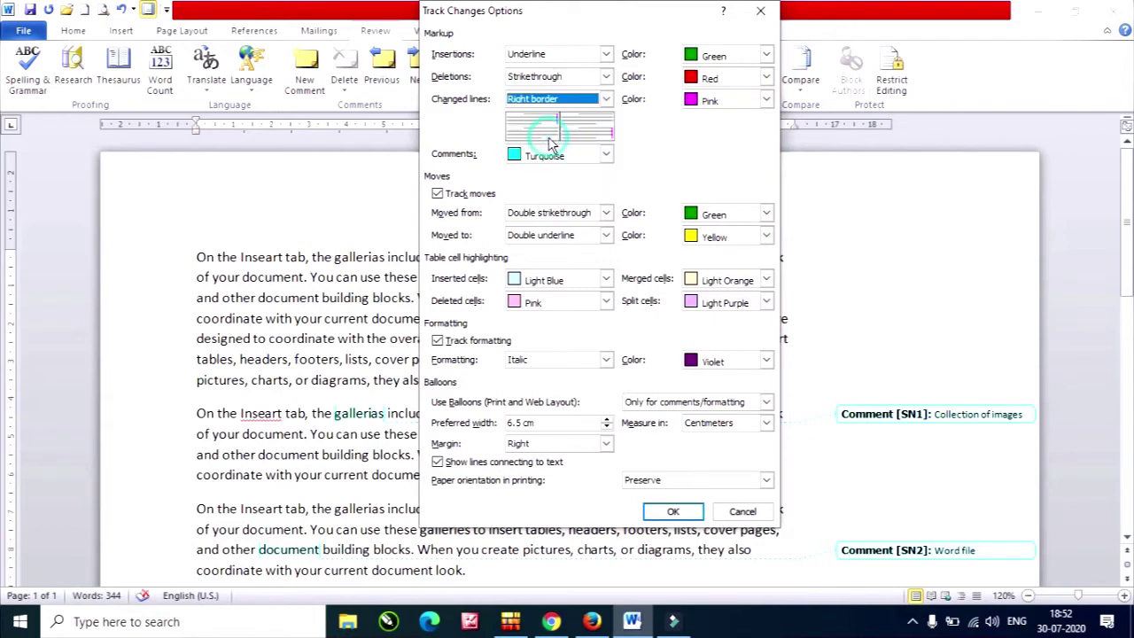
left_click(766, 99)
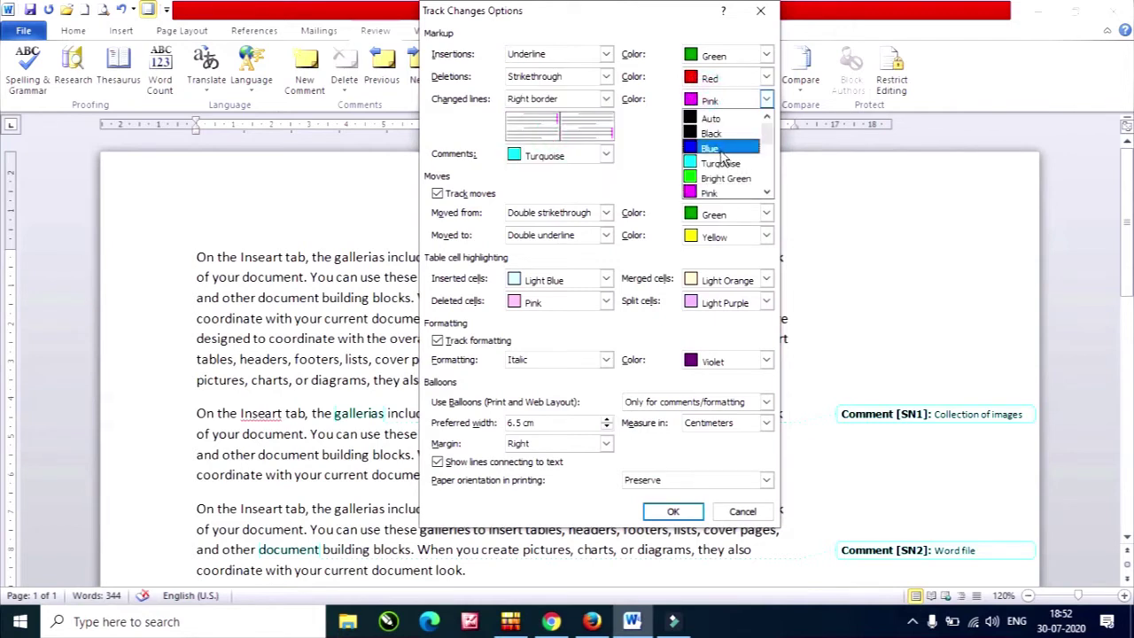
left_click(719, 142)
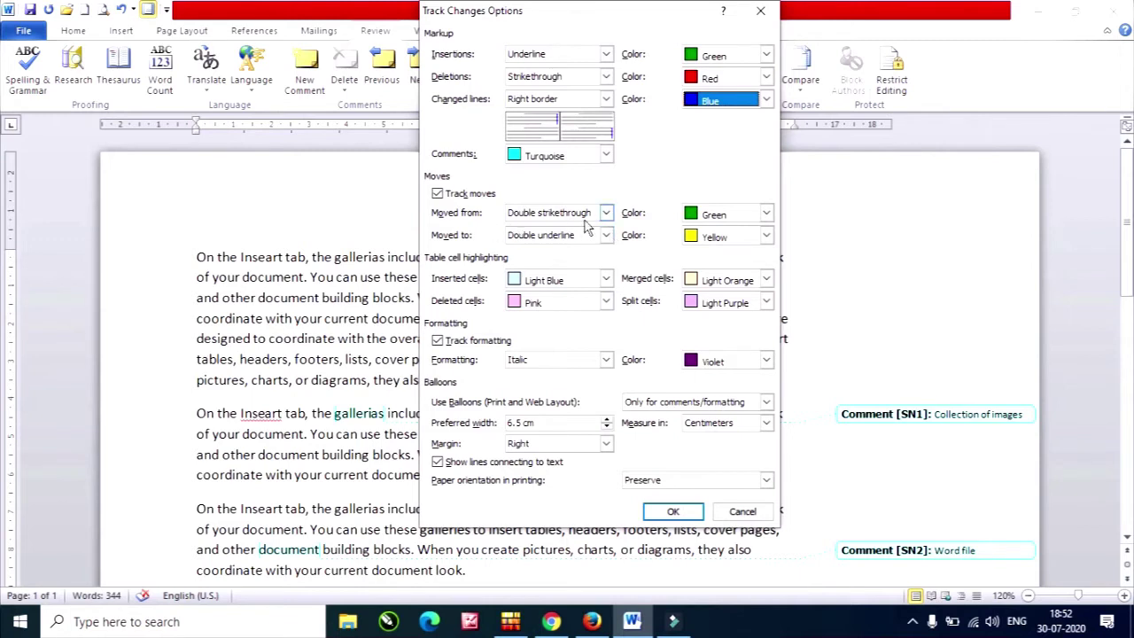
Color moved-from text Yellow, show formatting changes as Bold in Pink, and apply the options.
left_click(689, 217)
left_click(726, 248)
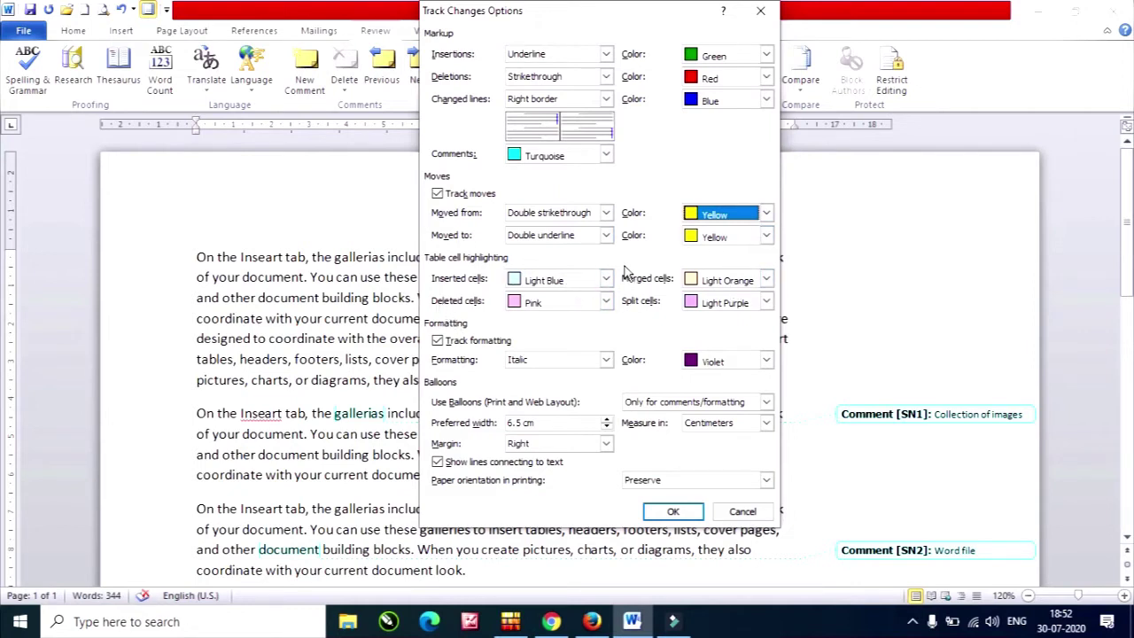
left_click(740, 360)
scroll(740, 414, "down", 3)
scroll(737, 421, "up", 2)
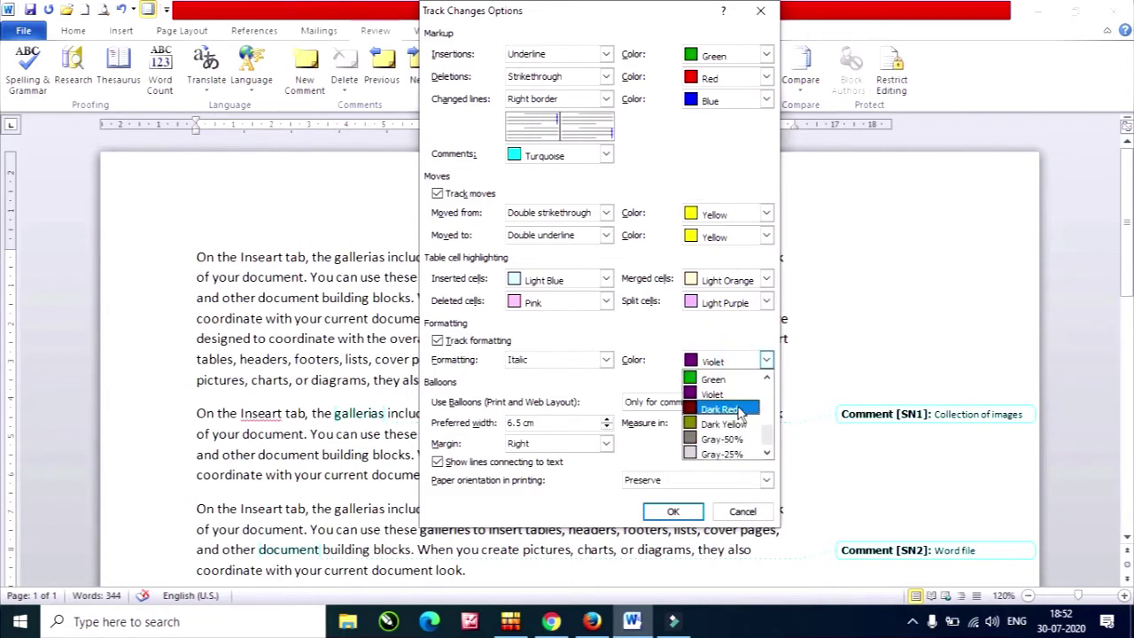
scroll(735, 426, "up", 3)
scroll(732, 434, "up", 2)
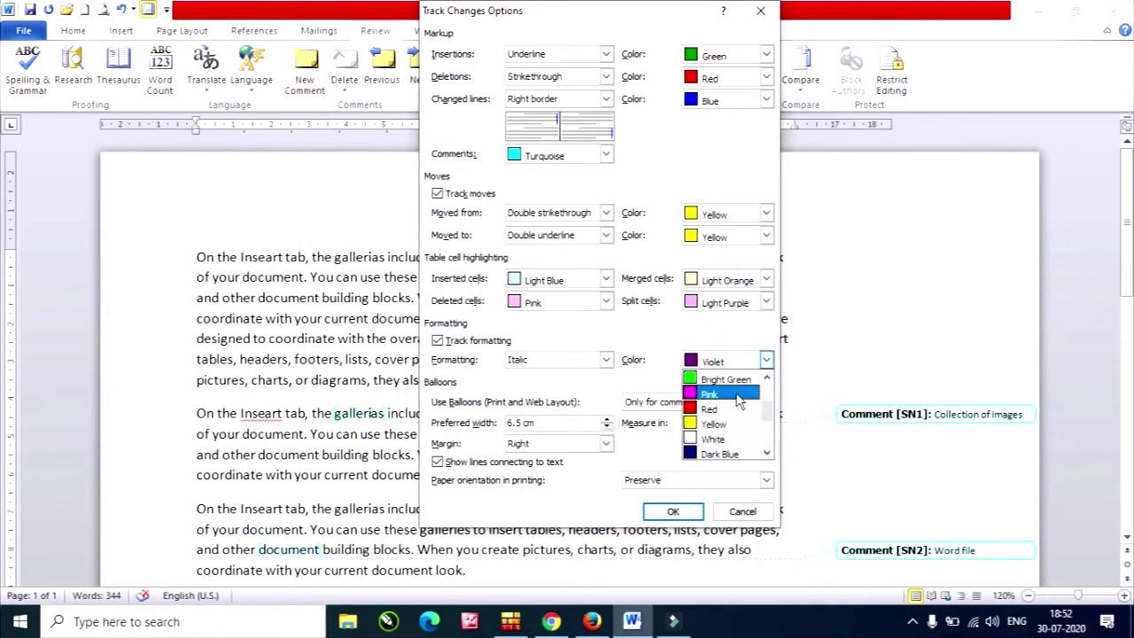
left_click(740, 397)
left_click(538, 362)
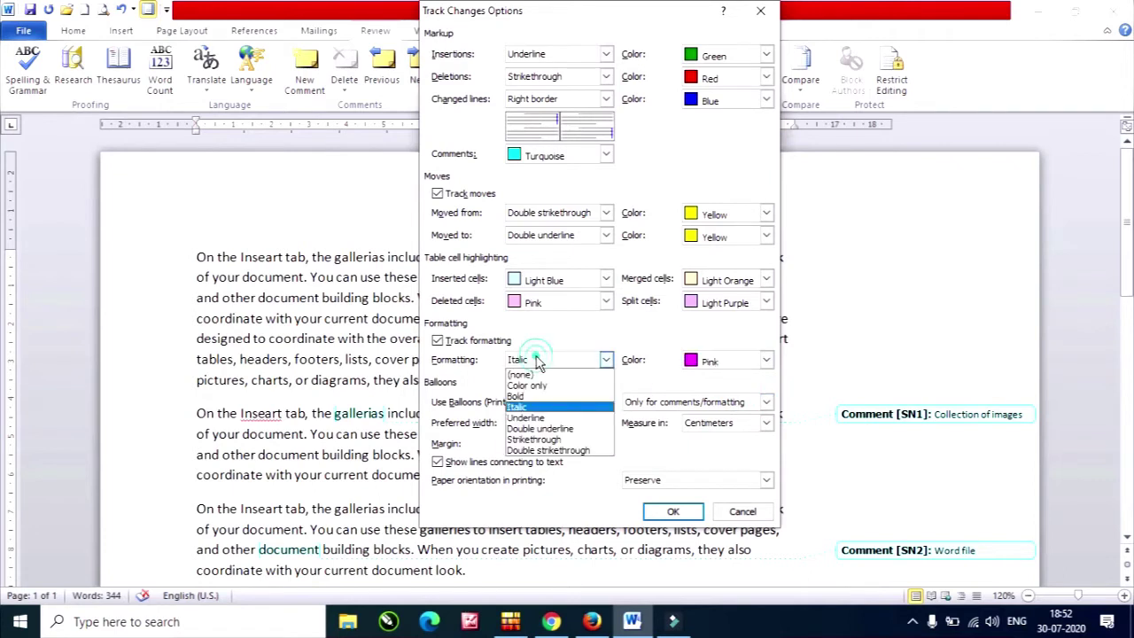
left_click(551, 397)
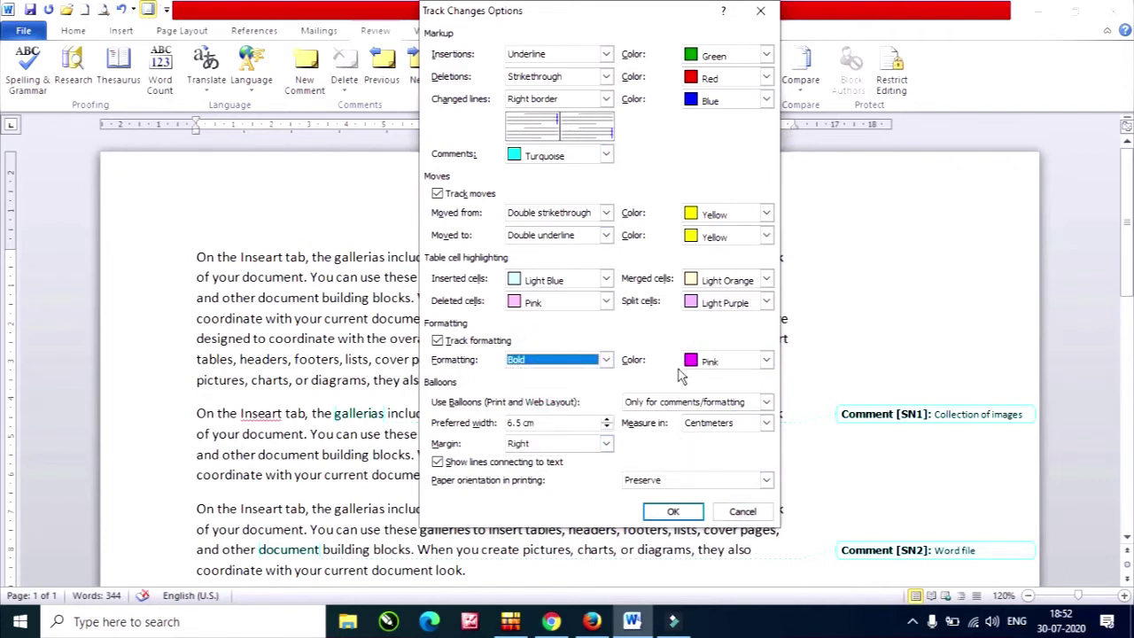
left_click(690, 517)
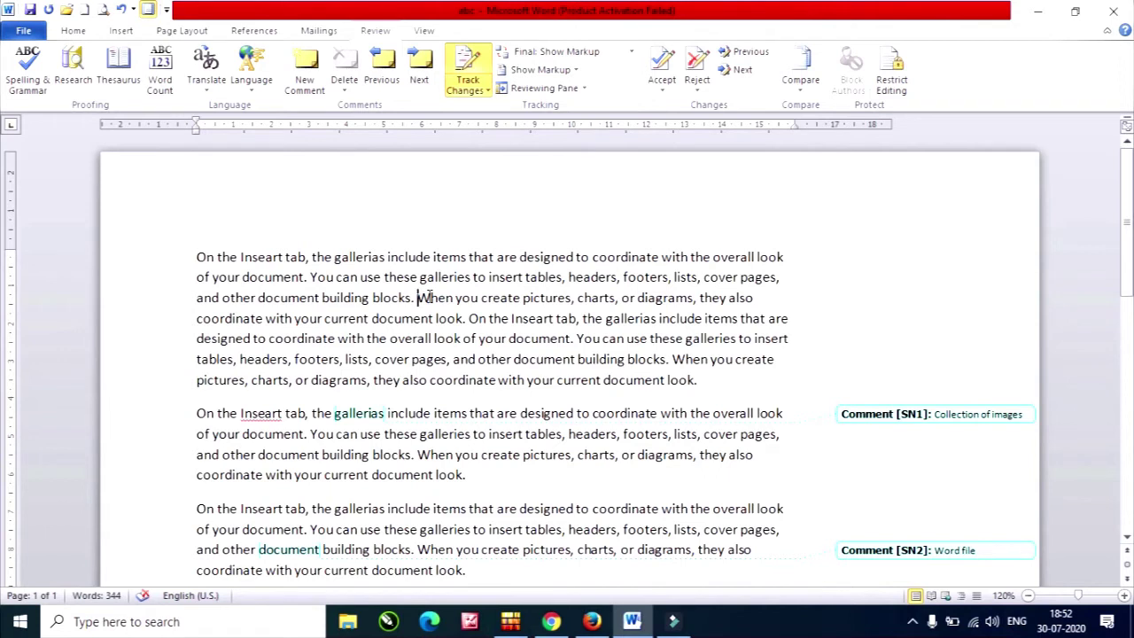
Insert 'Hello' before 'When' and delete the first paragraph's ending 'rent document look.'.
type("Hello")
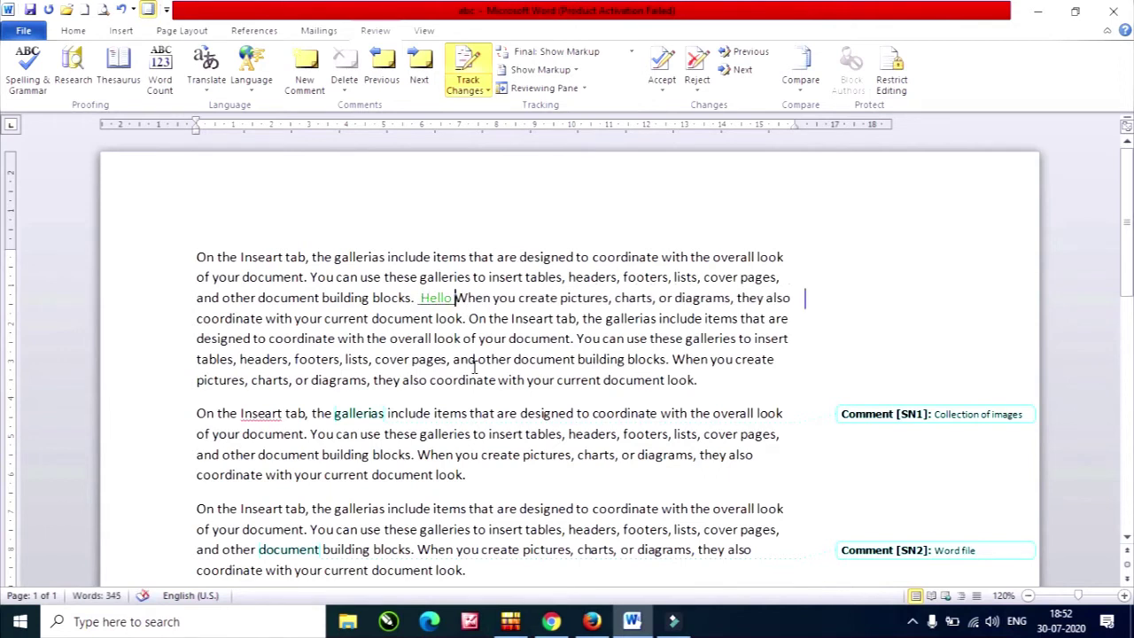
left_click(701, 387)
key("BackSpace")
key("BackSpace")
key("BackSpace")
key("BackSpace")
key("BackSpace")
key("BackSpace")
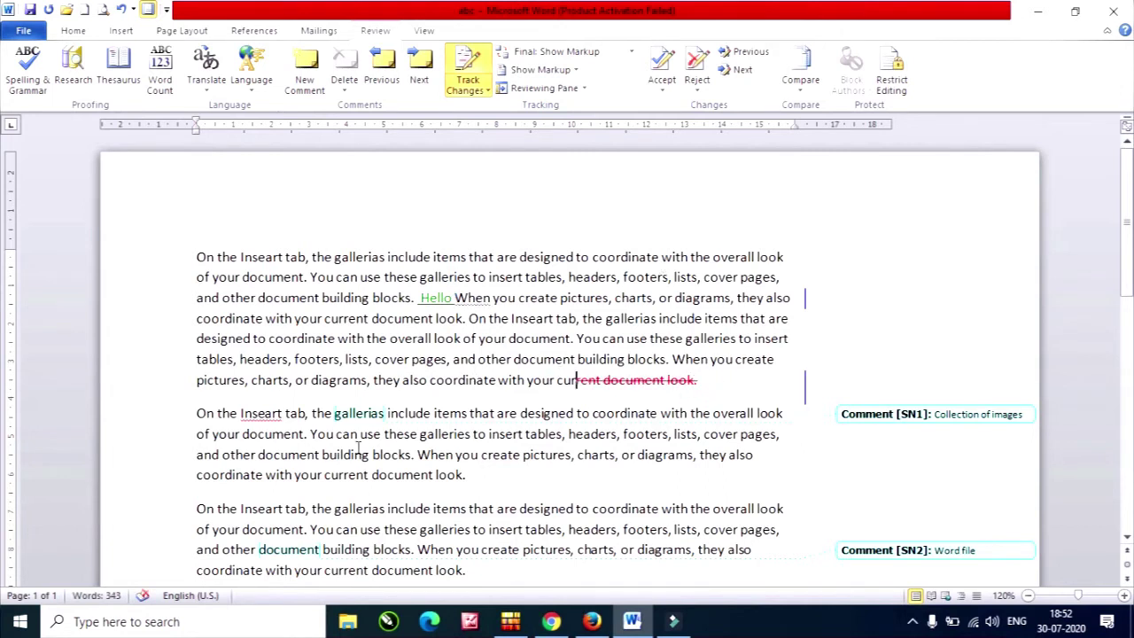
Bold the words 'blocks. When' and insert 'ffffff' in paragraph three.
left_click_drag(373, 454, 454, 455)
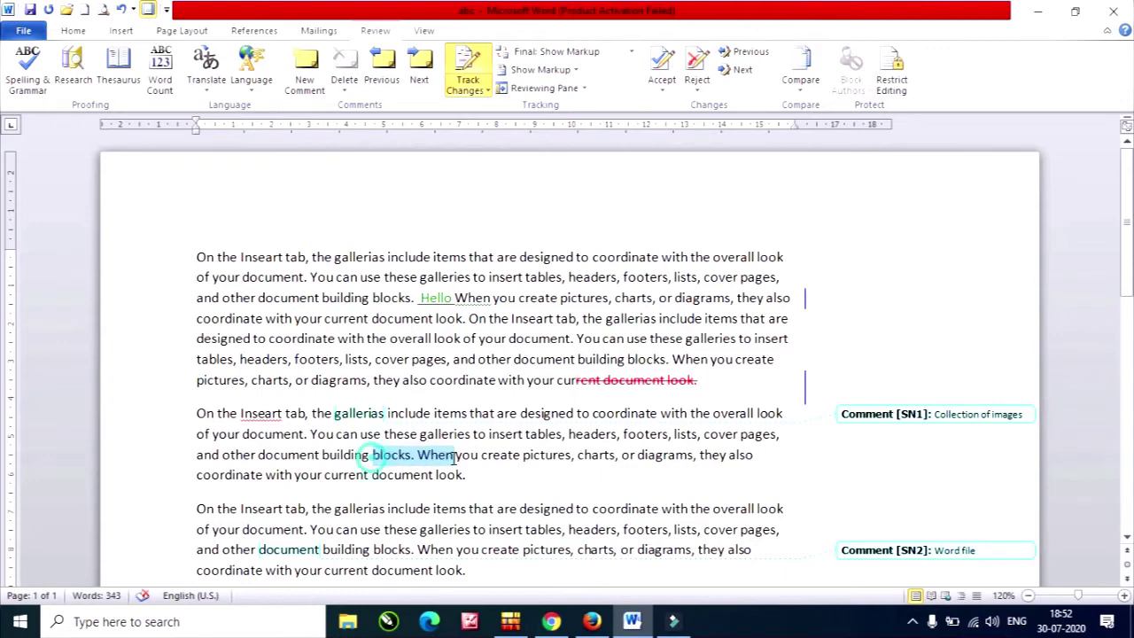
left_click(75, 31)
left_click(139, 82)
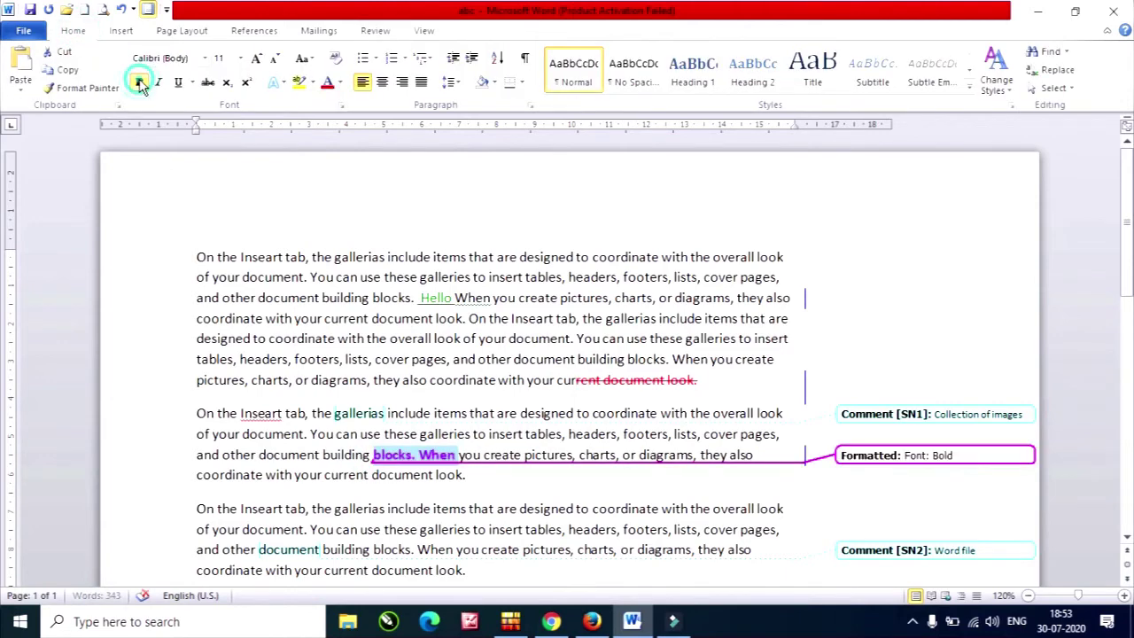
left_click(539, 509)
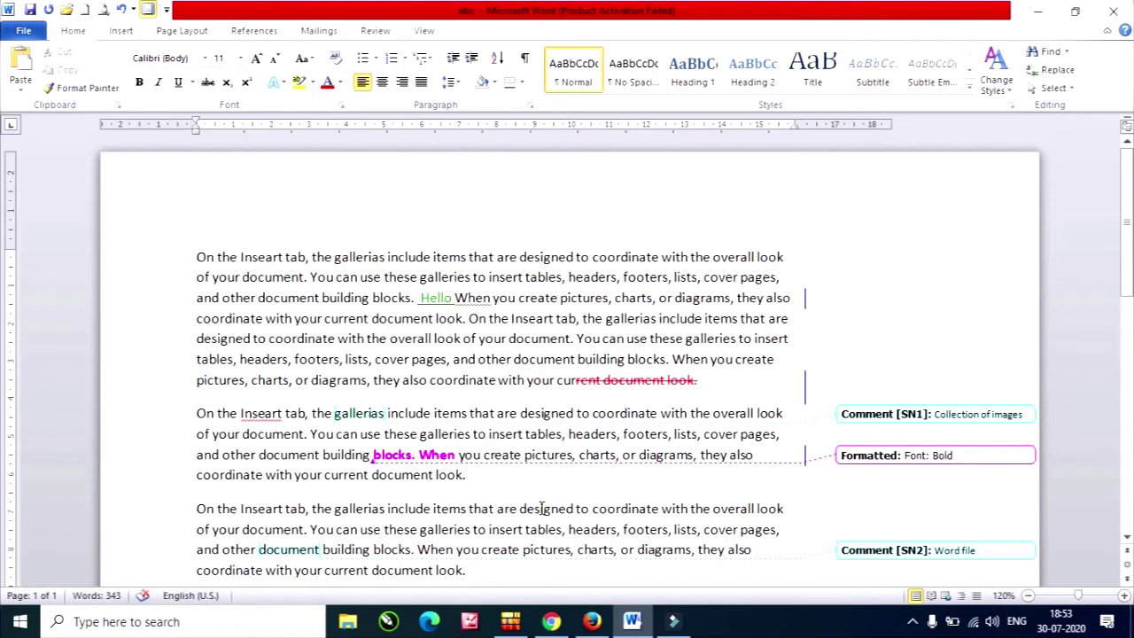
left_click(470, 510)
type("ffffff")
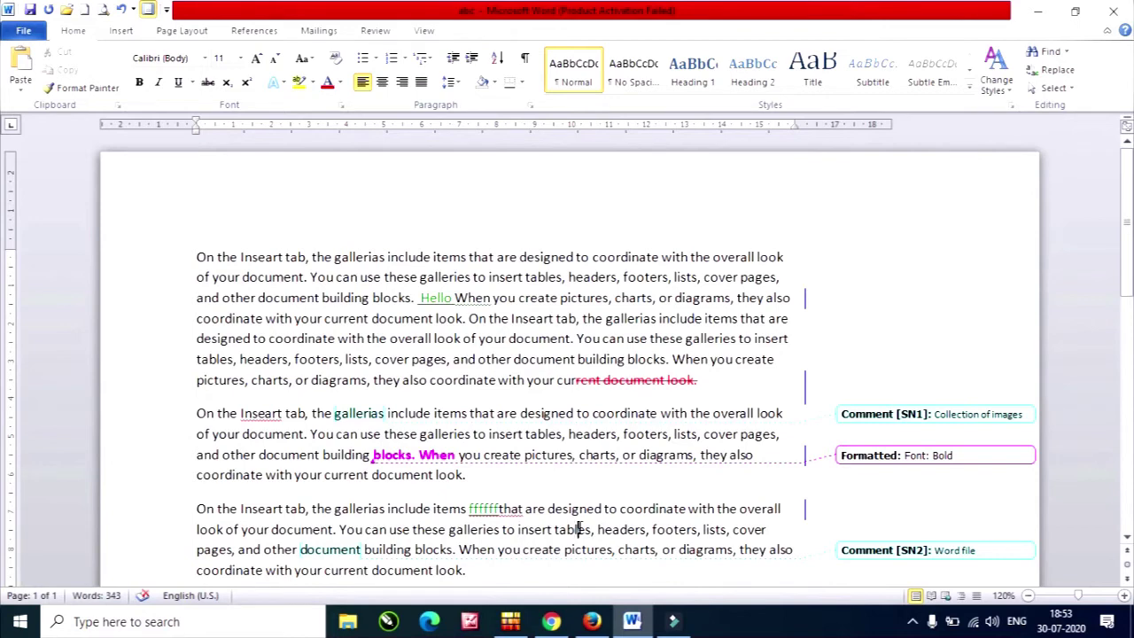
left_click(386, 30)
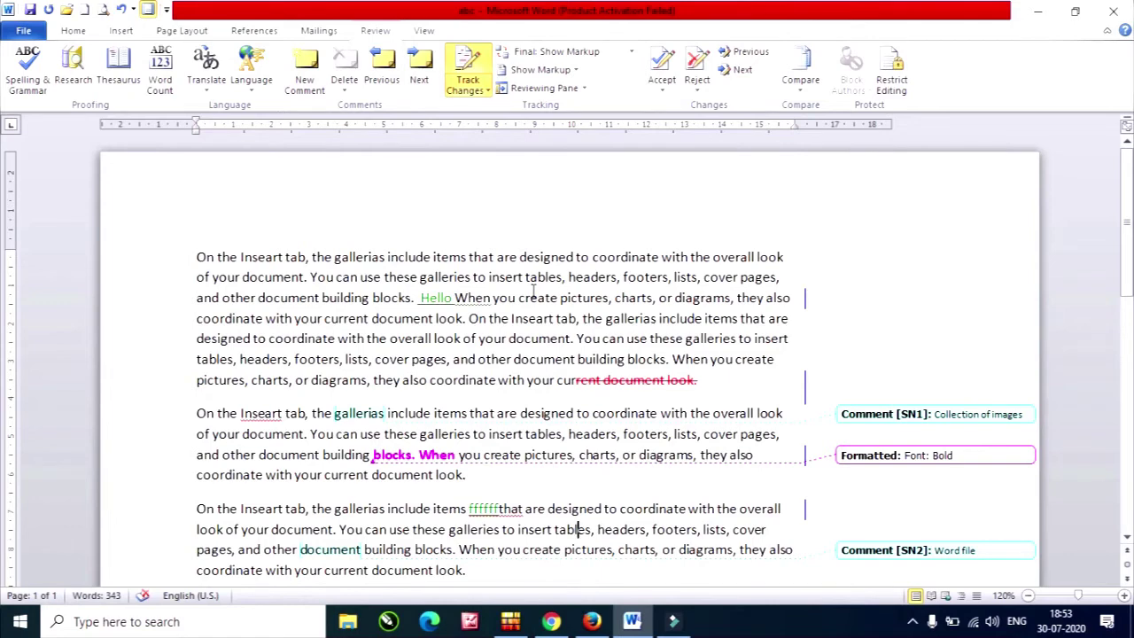
Compare Final and Final: Show Markup views, ending on Final: Show Markup.
left_click(632, 51)
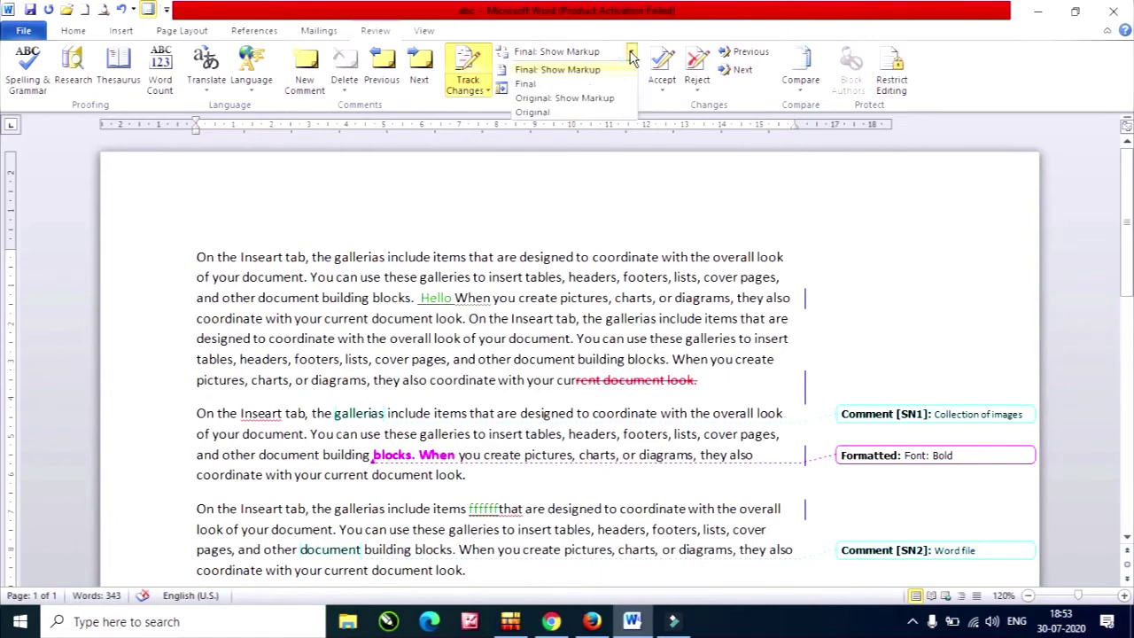
left_click(602, 84)
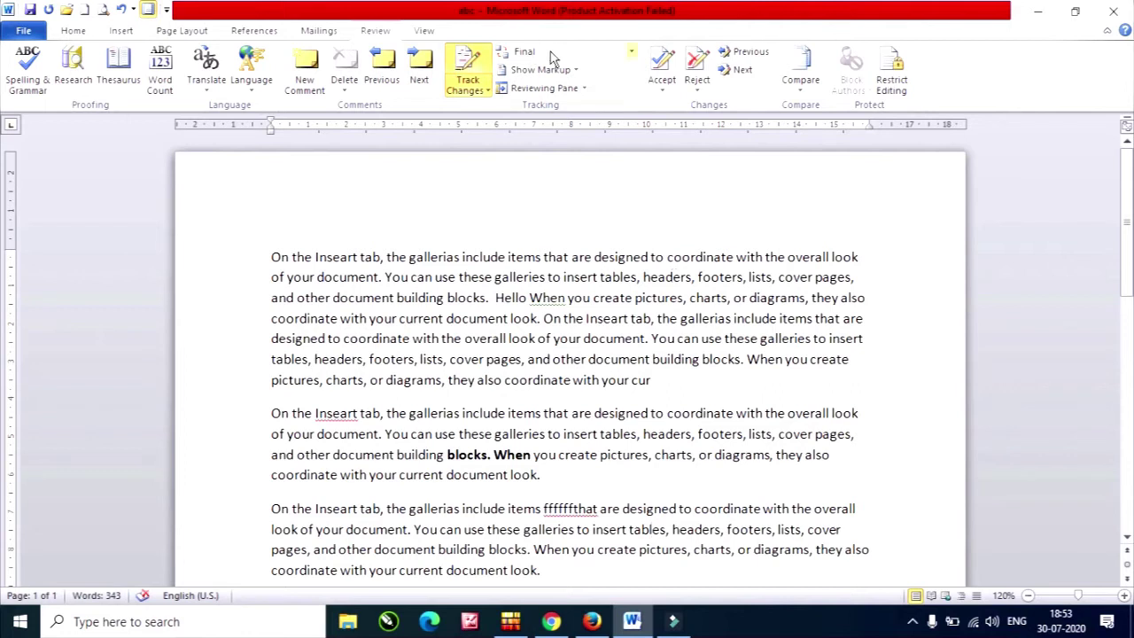
left_click(624, 53)
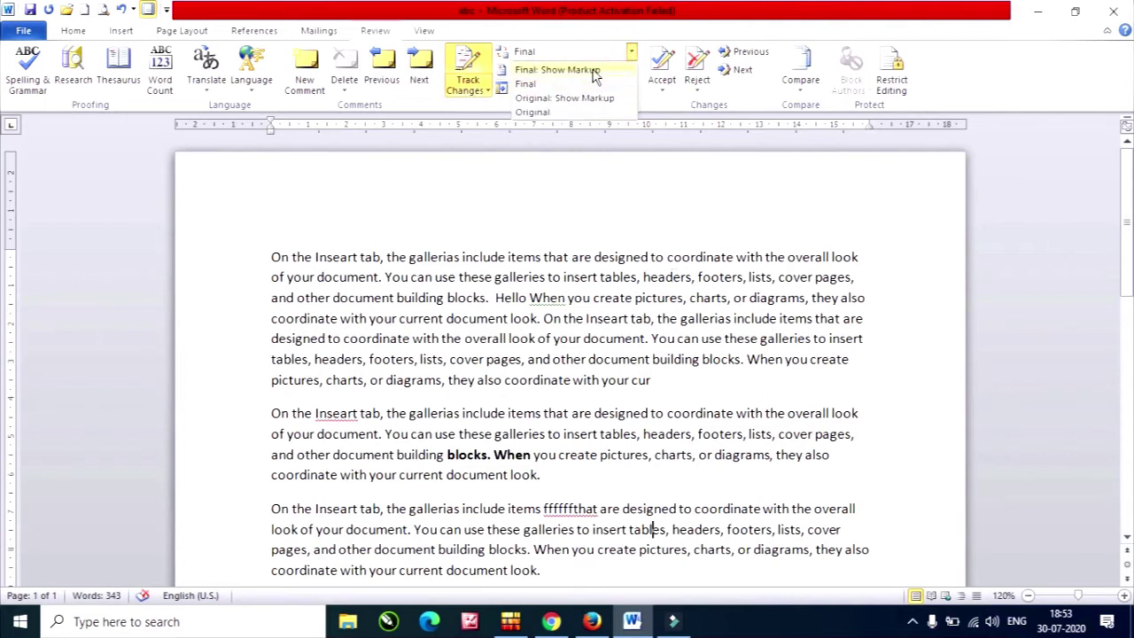
left_click(594, 73)
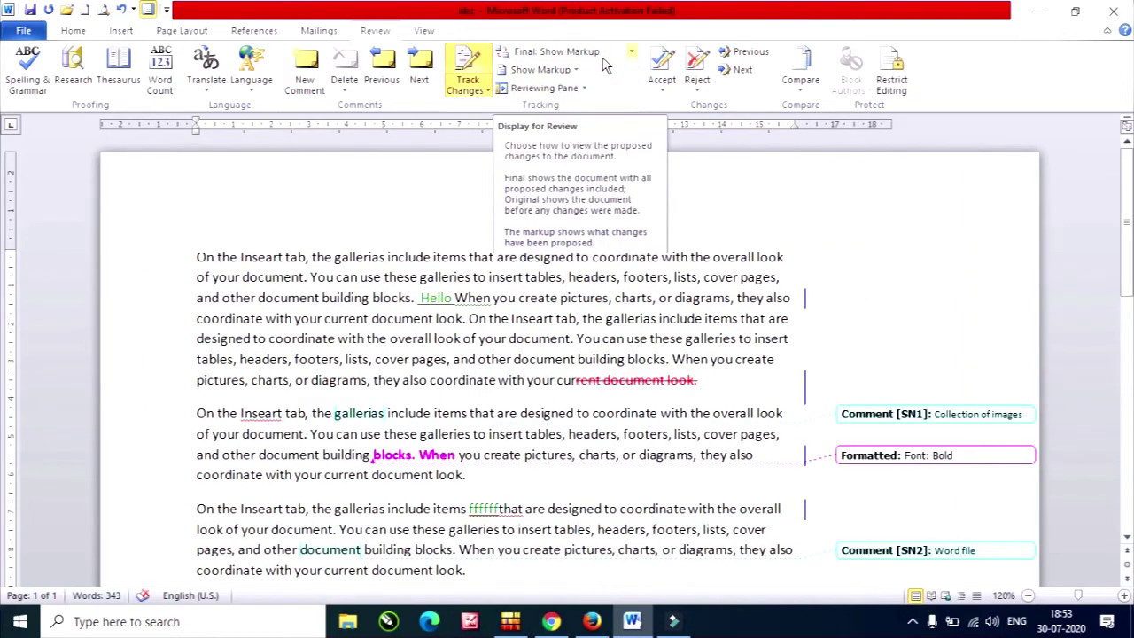
left_click(607, 52)
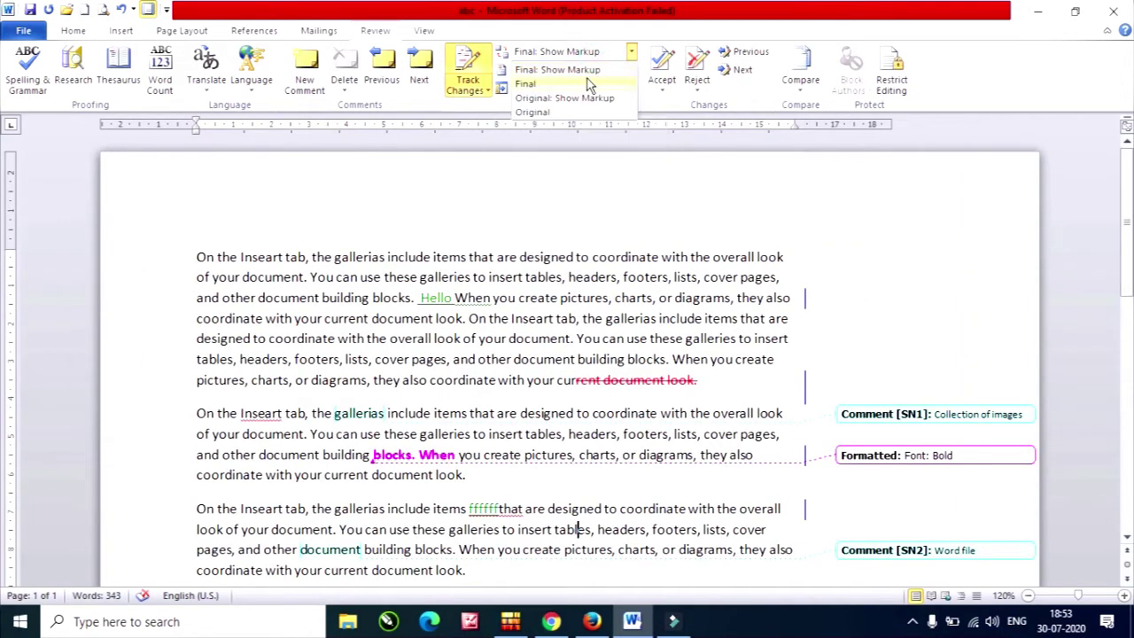
left_click(585, 81)
left_click(567, 71)
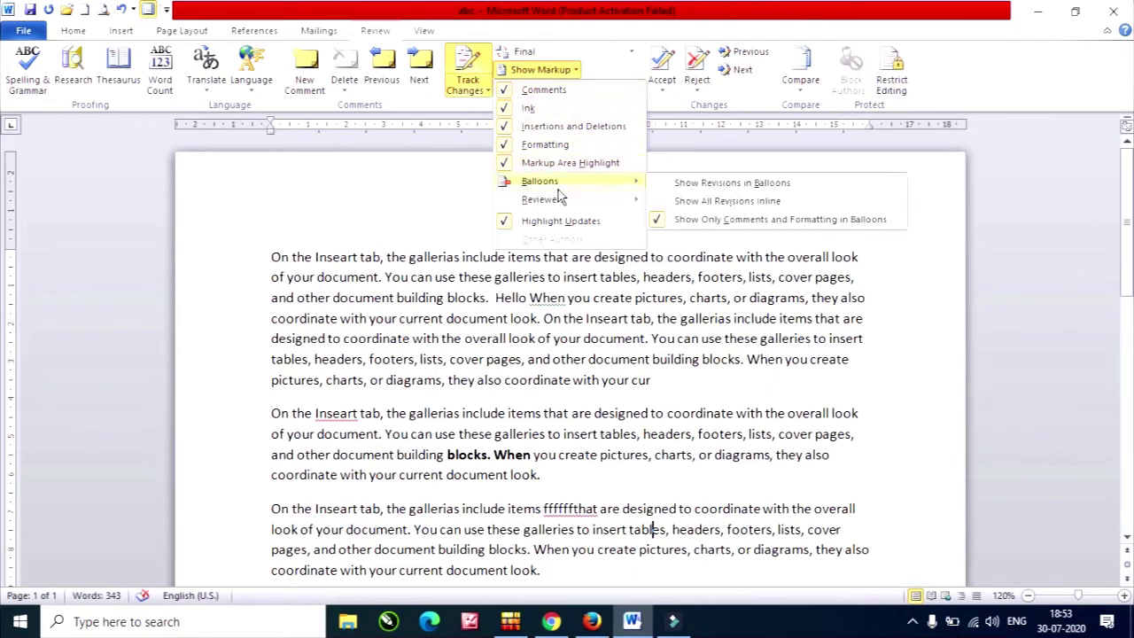
mouse_move(540, 181)
left_click(531, 52)
left_click(560, 71)
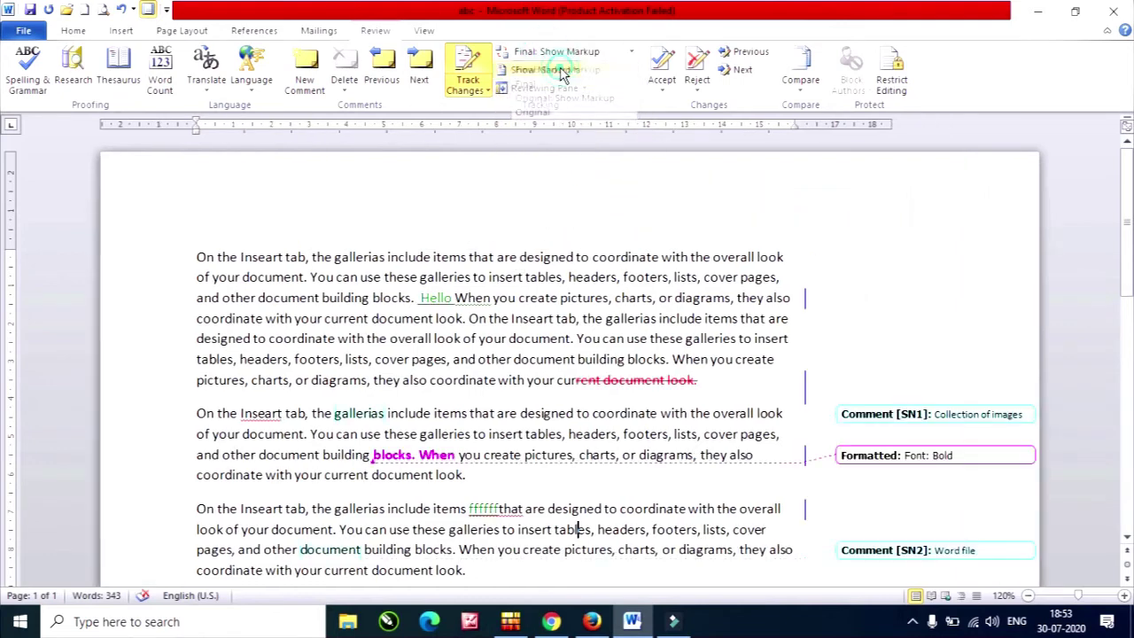
scroll(905, 375, "down", 3)
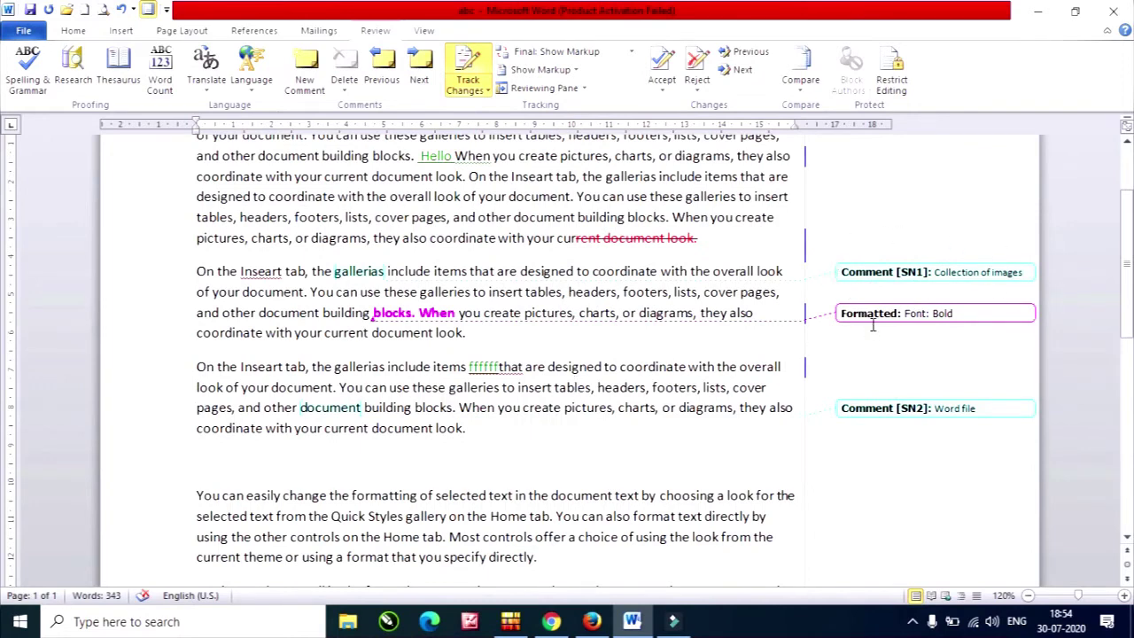
left_click(541, 69)
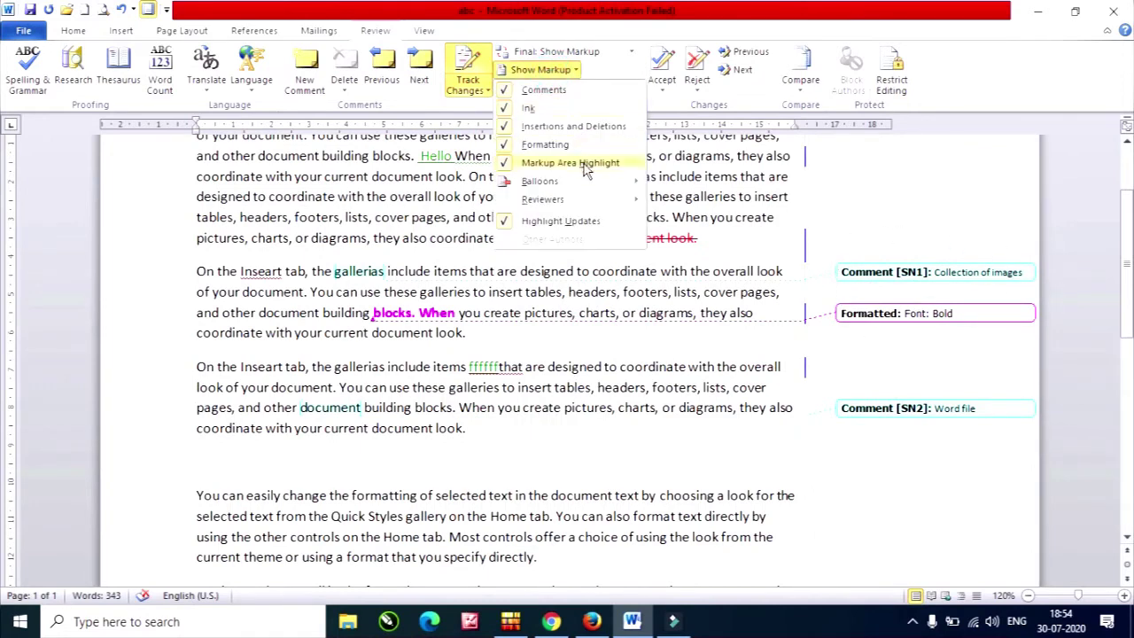
mouse_move(539, 181)
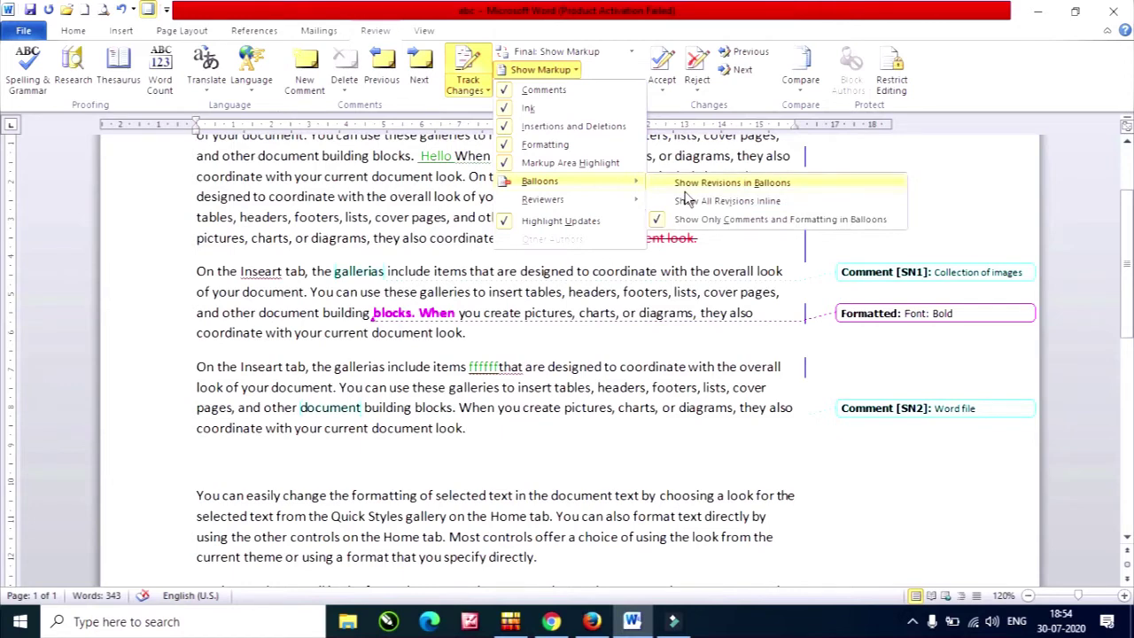
left_click(687, 185)
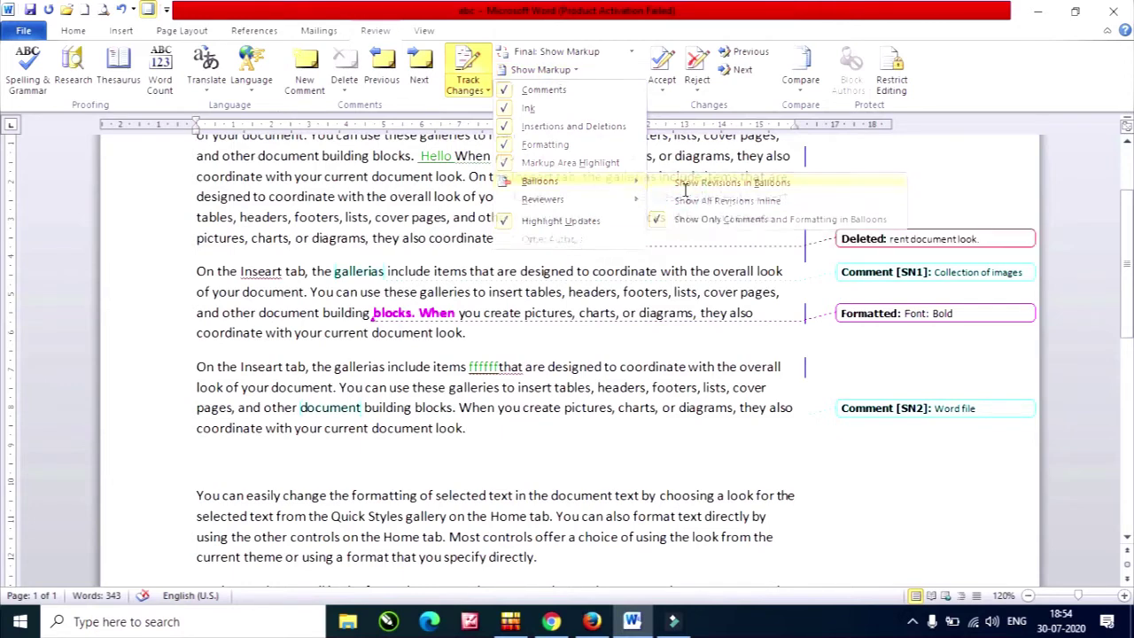
scroll(894, 256, "up", 2)
scroll(894, 257, "down", 1)
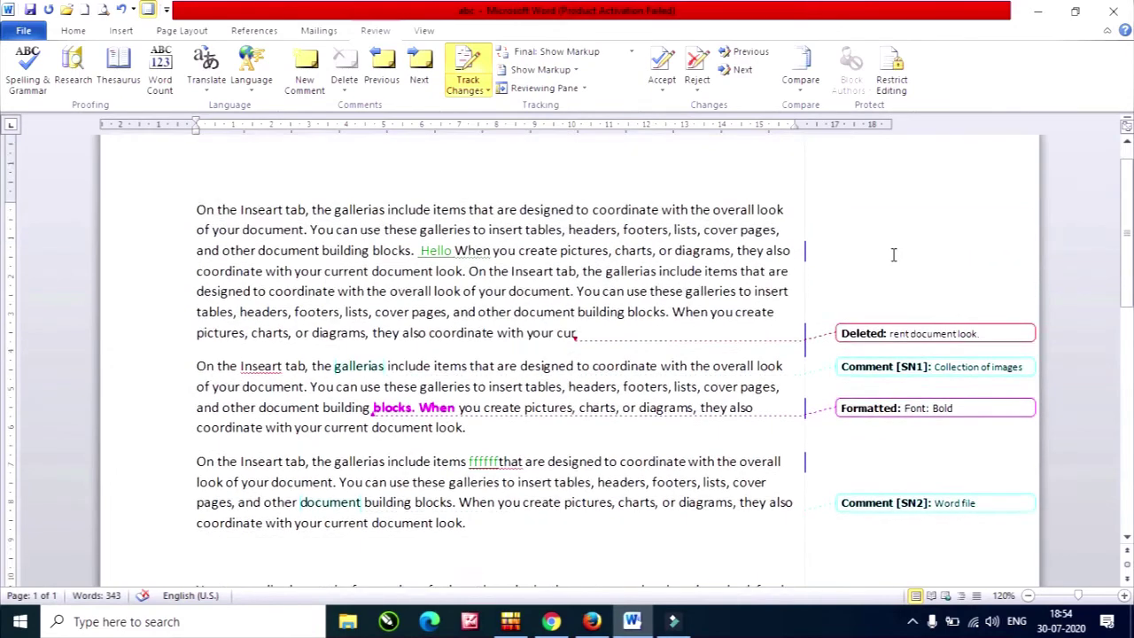
scroll(893, 257, "down", 2)
left_click(540, 69)
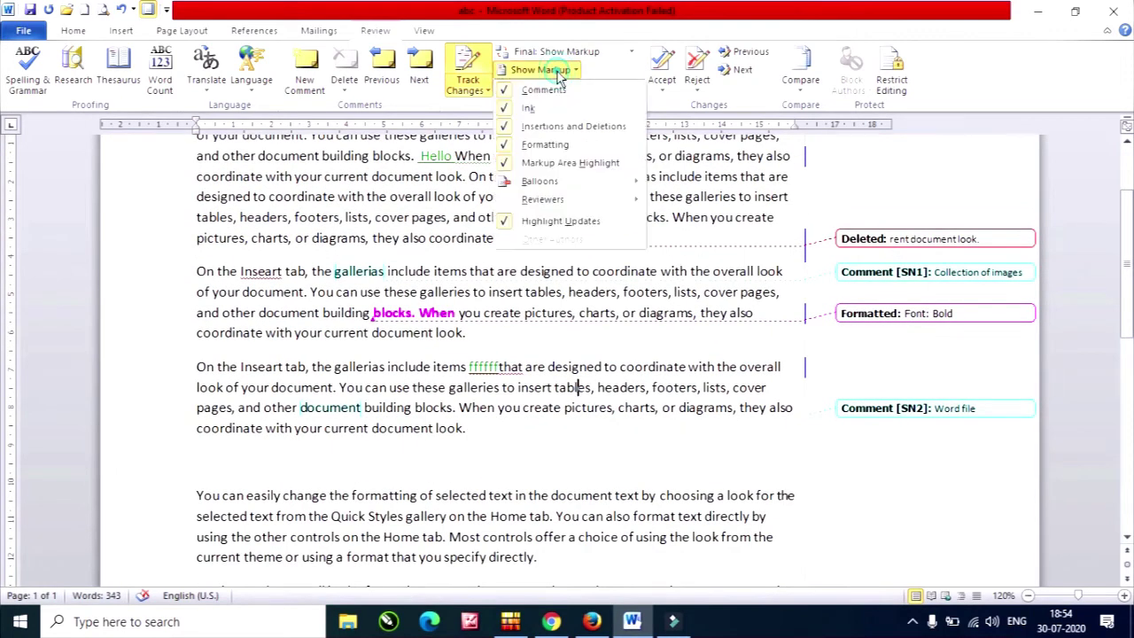
left_click(586, 183)
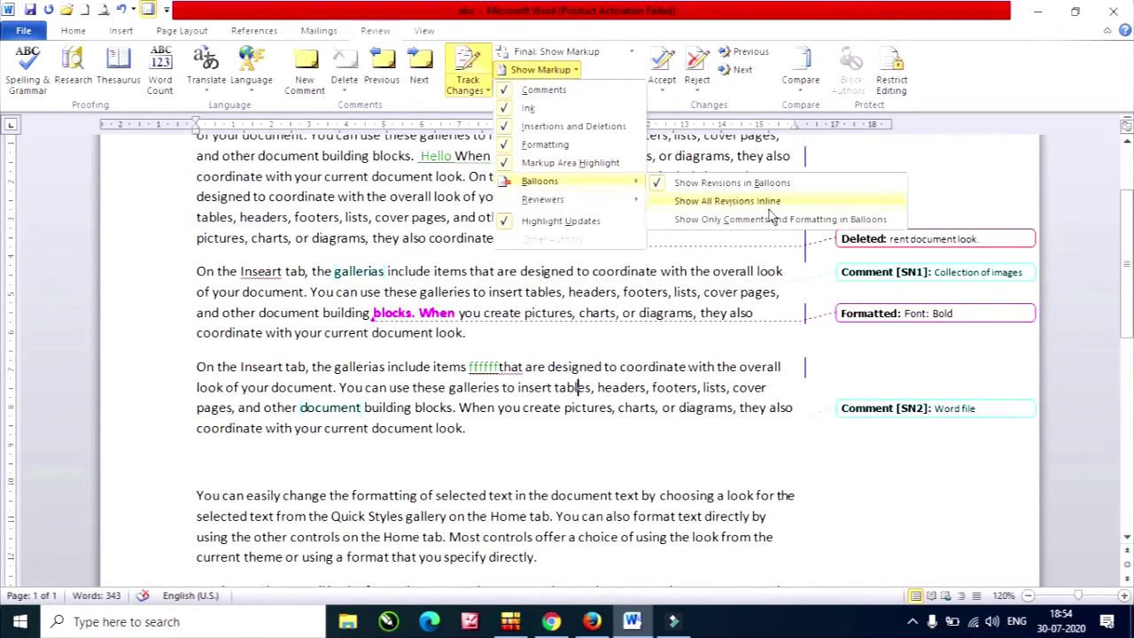
left_click(771, 203)
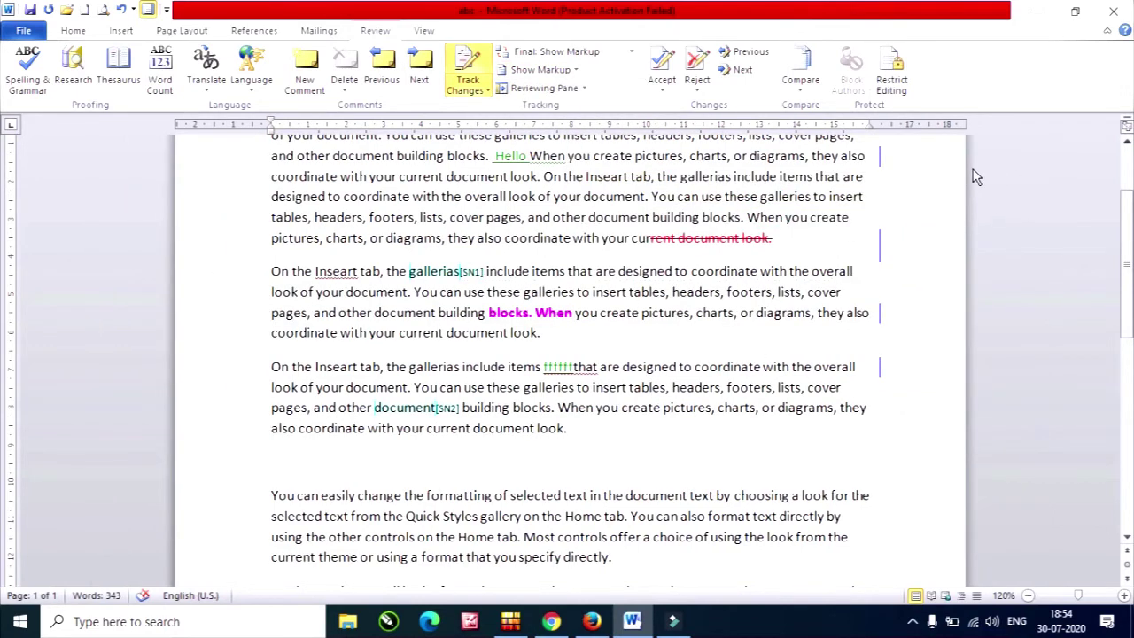
left_click(540, 69)
mouse_move(541, 181)
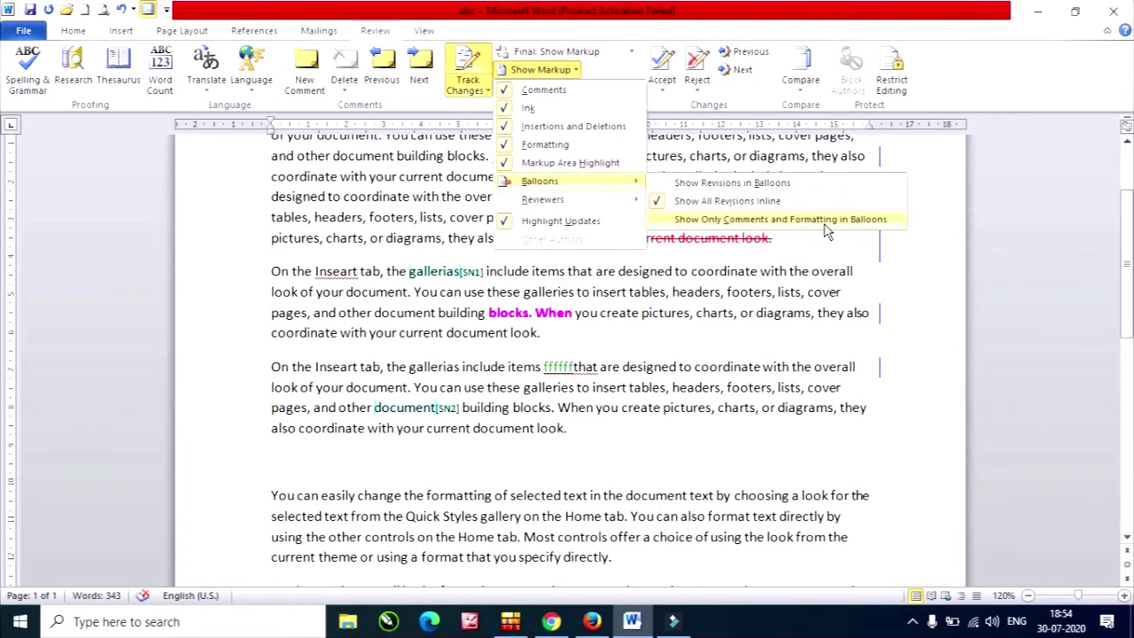
left_click(827, 221)
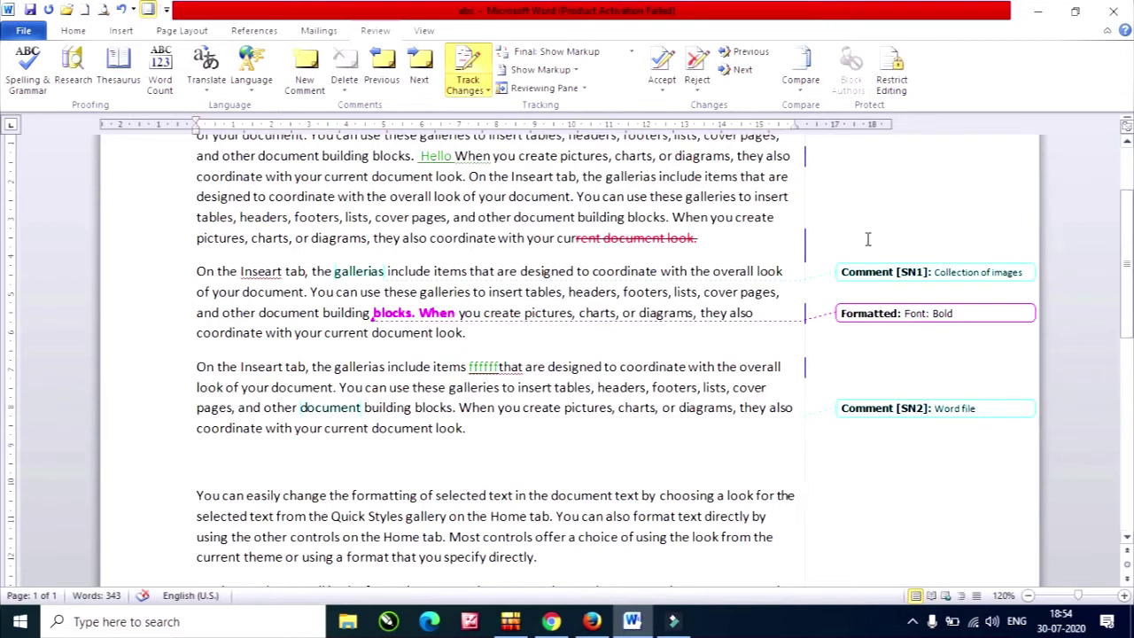
left_click(529, 88)
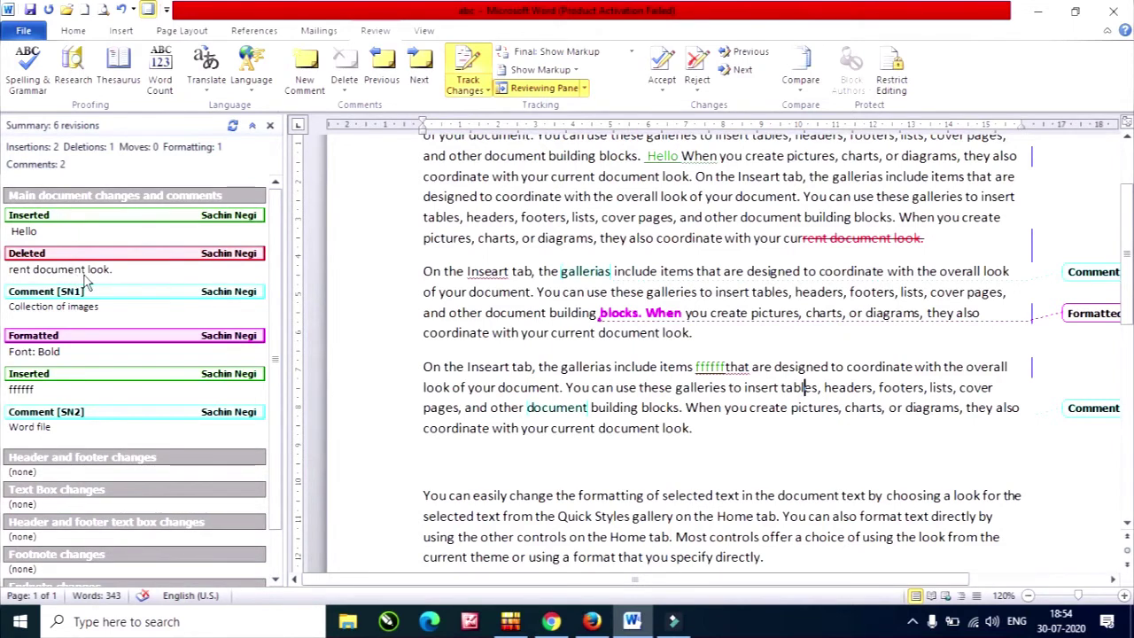
scroll(87, 280, "down", 1)
scroll(87, 280, "down", 1)
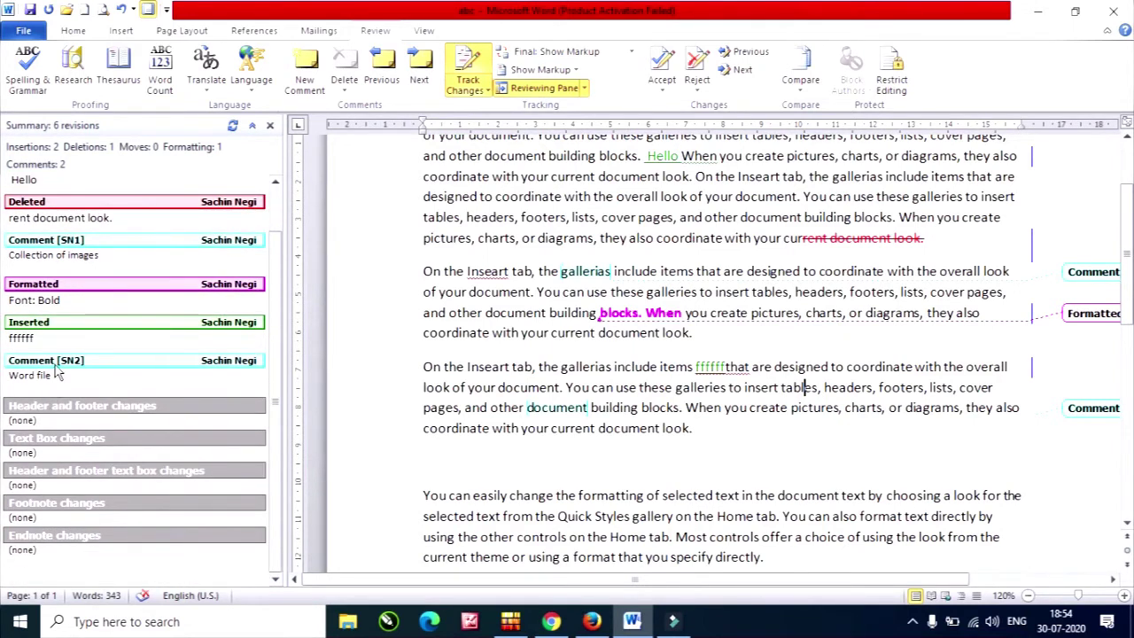
scroll(62, 365, "up", 2)
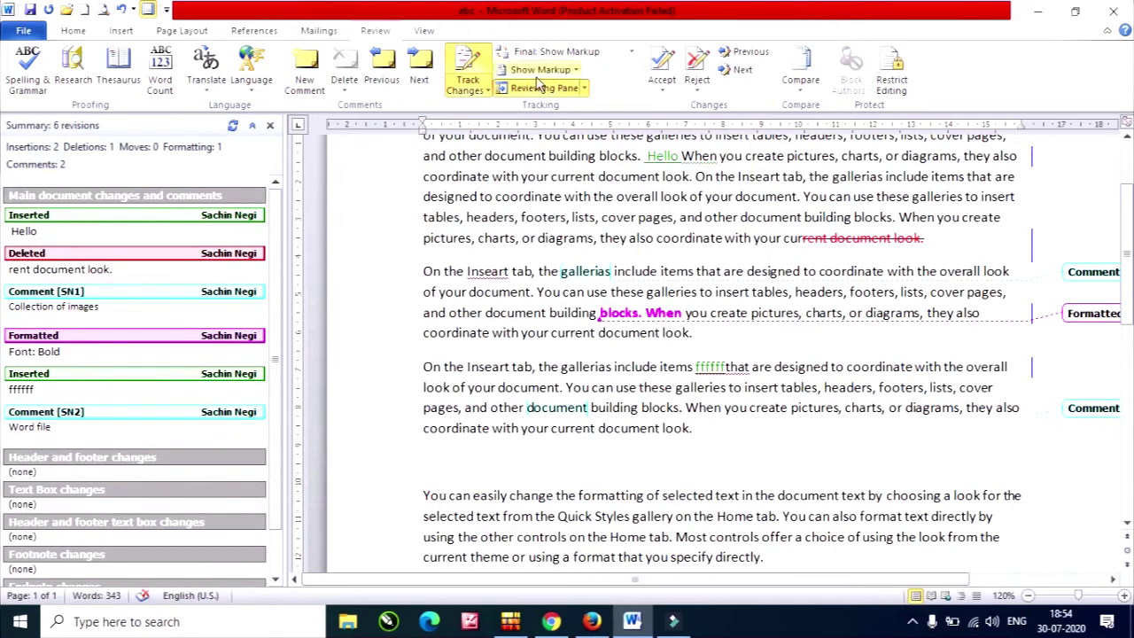
left_click(535, 91)
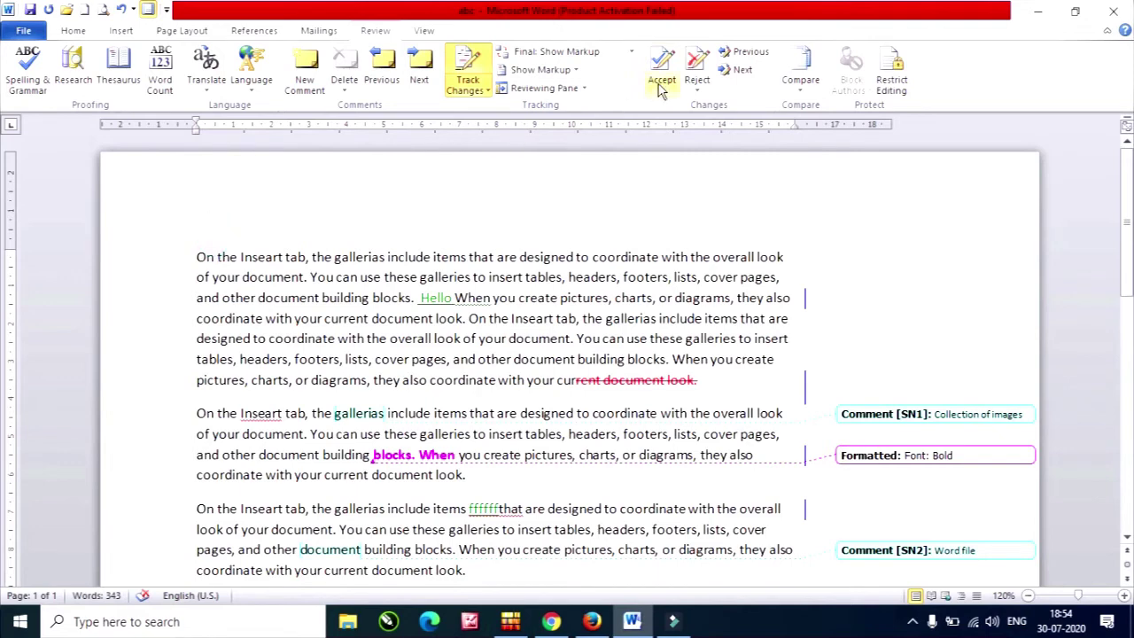
Accept the 'Hello' insertion and reject the deletion of 'rent document look.'.
left_click(741, 70)
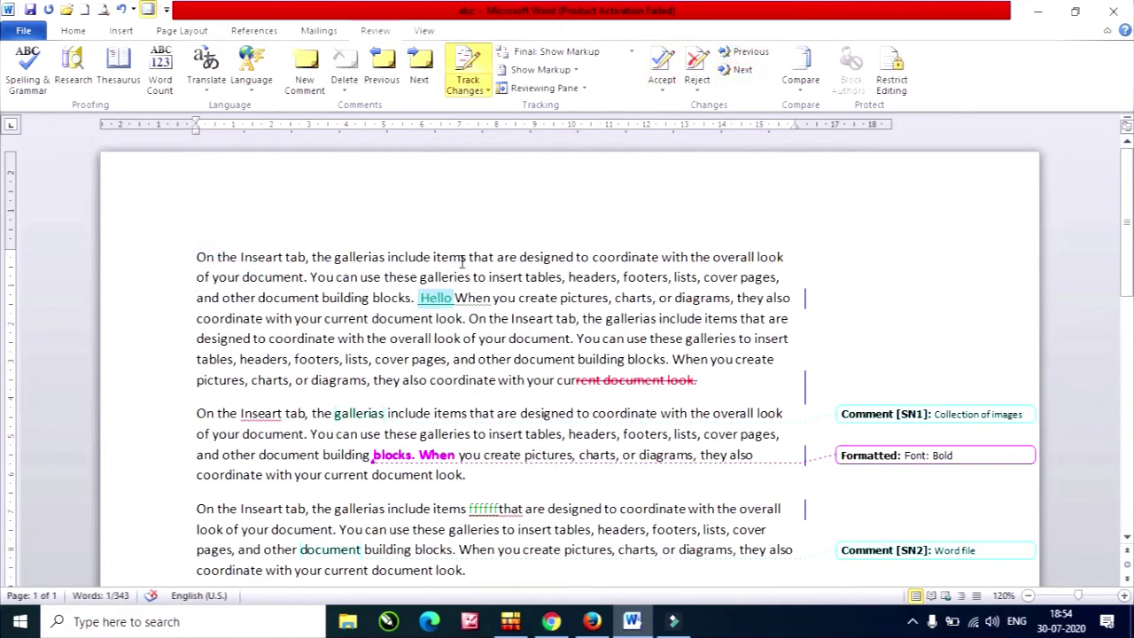
left_click(420, 298)
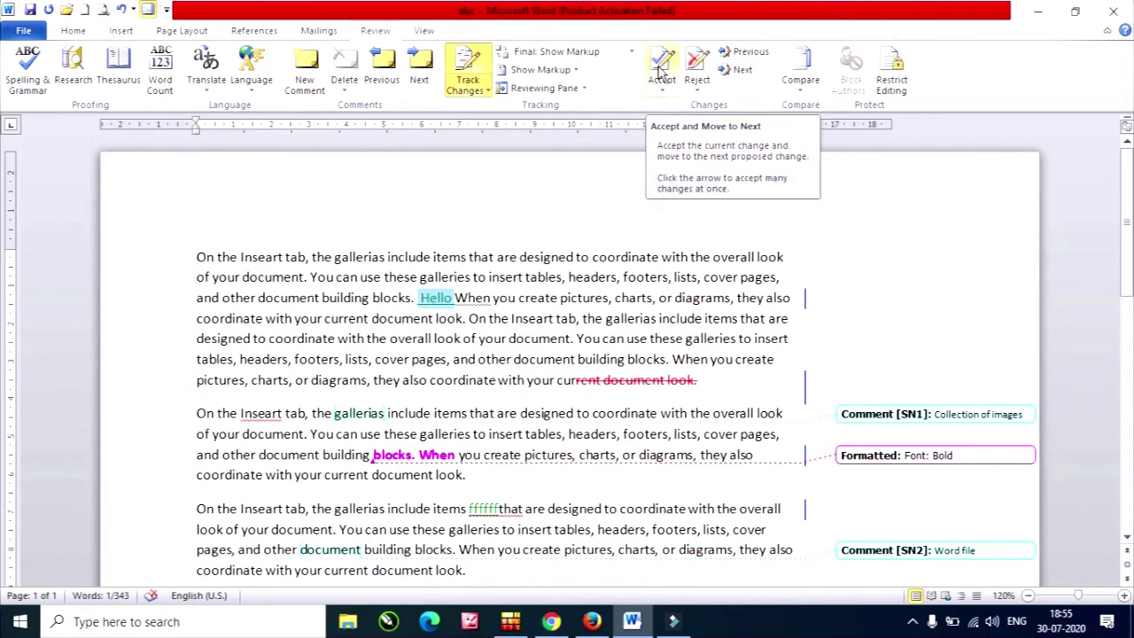
left_click(660, 69)
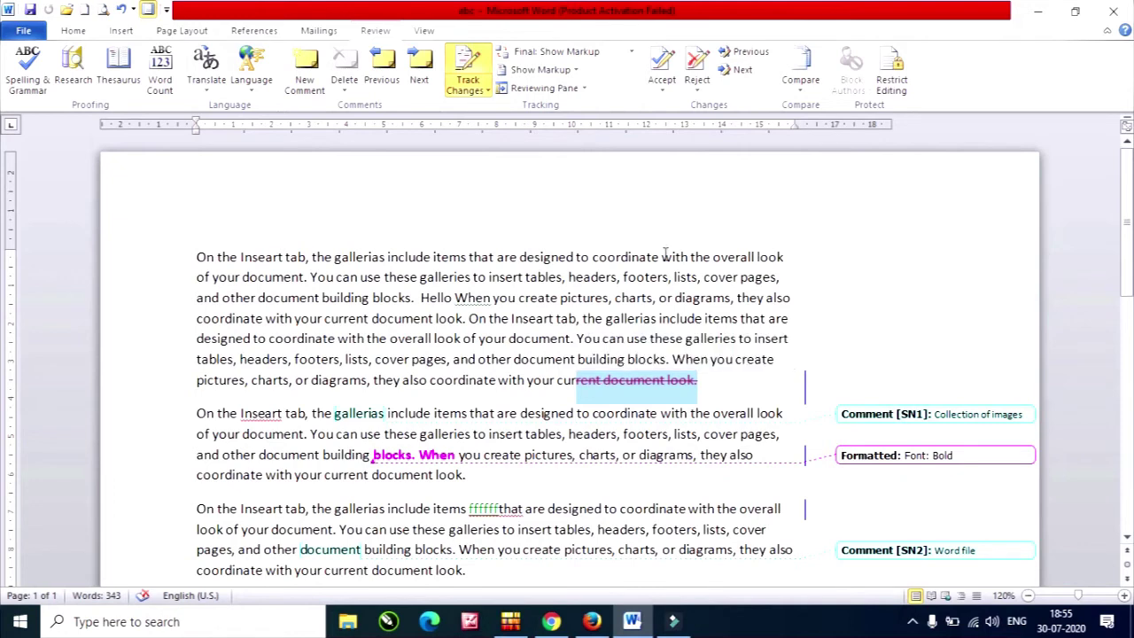
left_click(692, 70)
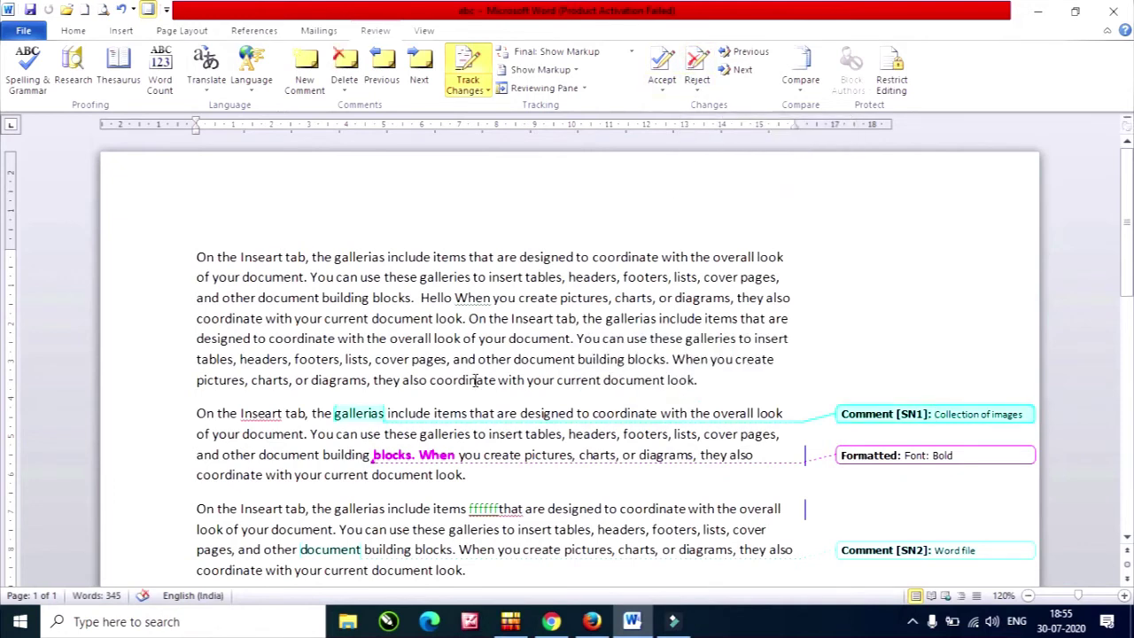
Reject the bold on 'blocks. When' and the 'ffffff' insertion, and delete the Word file comment.
left_click(697, 69)
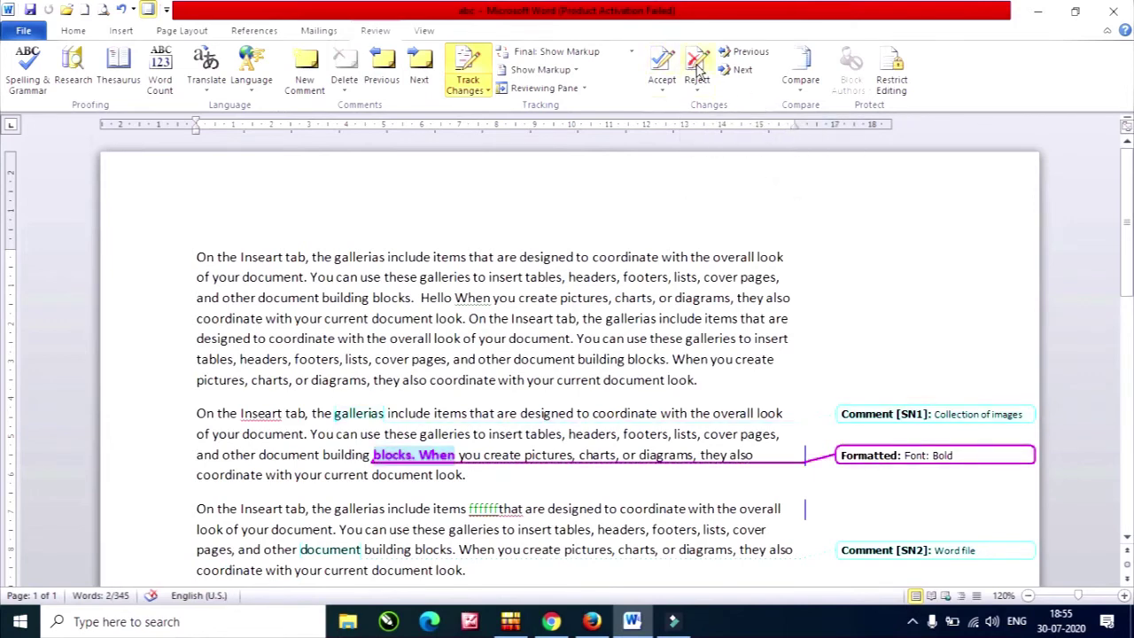
left_click(697, 69)
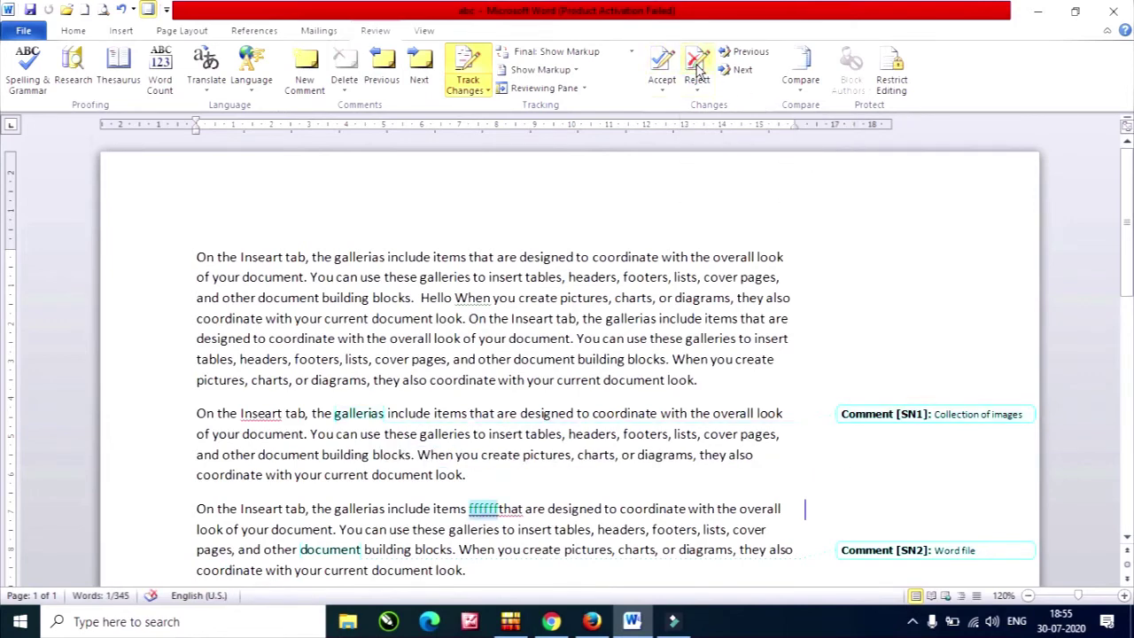
left_click(697, 69)
key("alt+w")
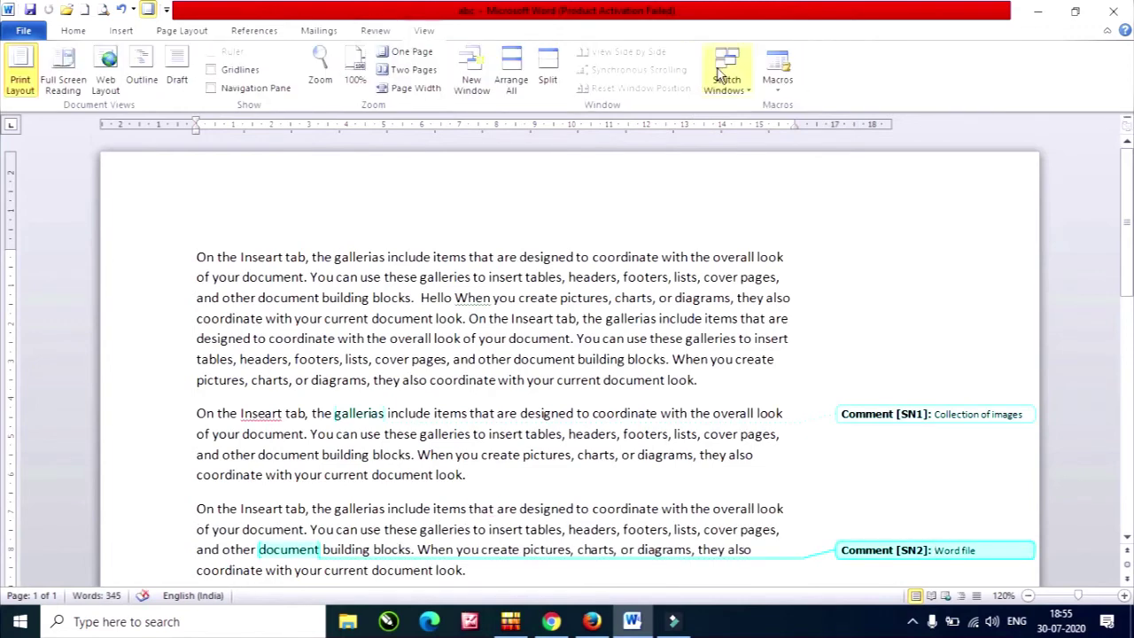
left_click(380, 30)
left_click(701, 75)
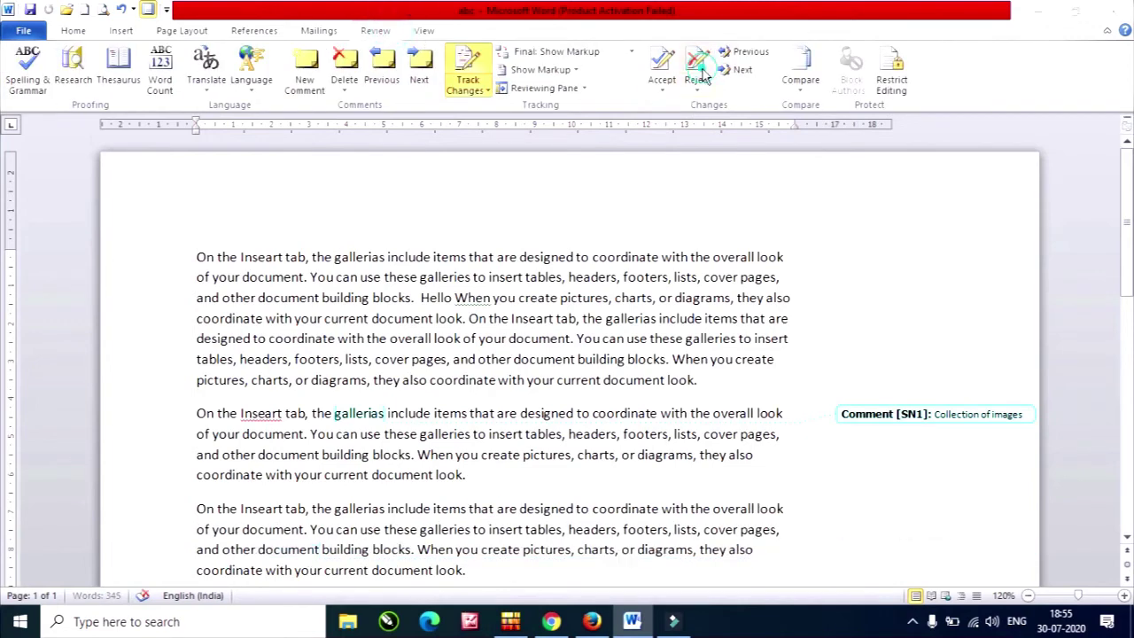
Continue the review from the document start and save the document.
left_click(522, 354)
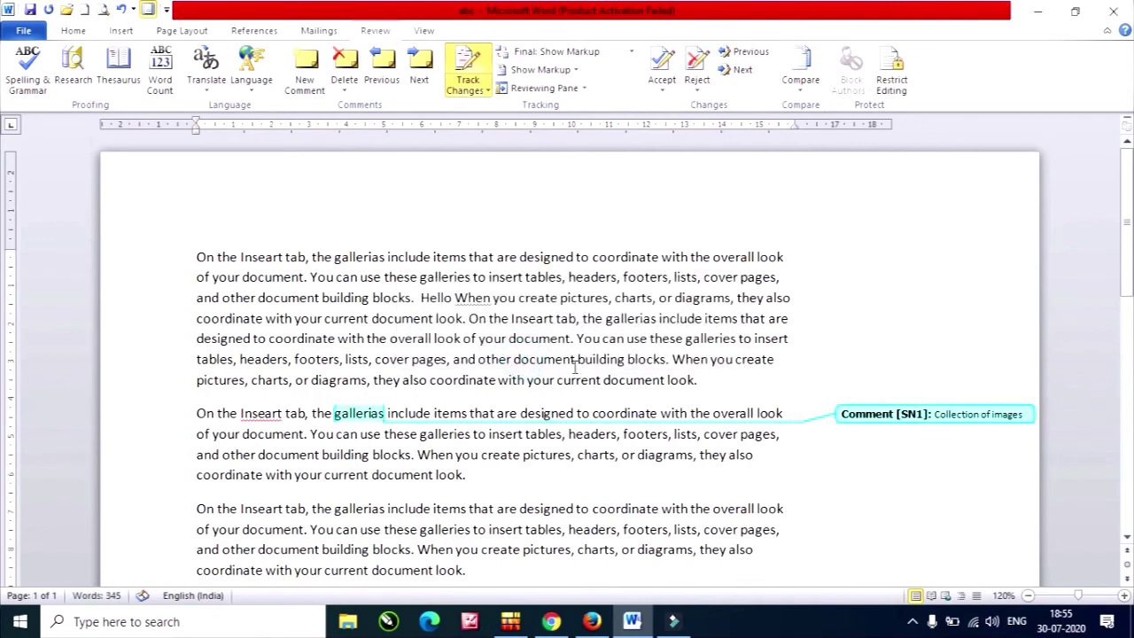
scroll(580, 369, "down", 4)
scroll(584, 370, "up", 4)
scroll(584, 369, "down", 2)
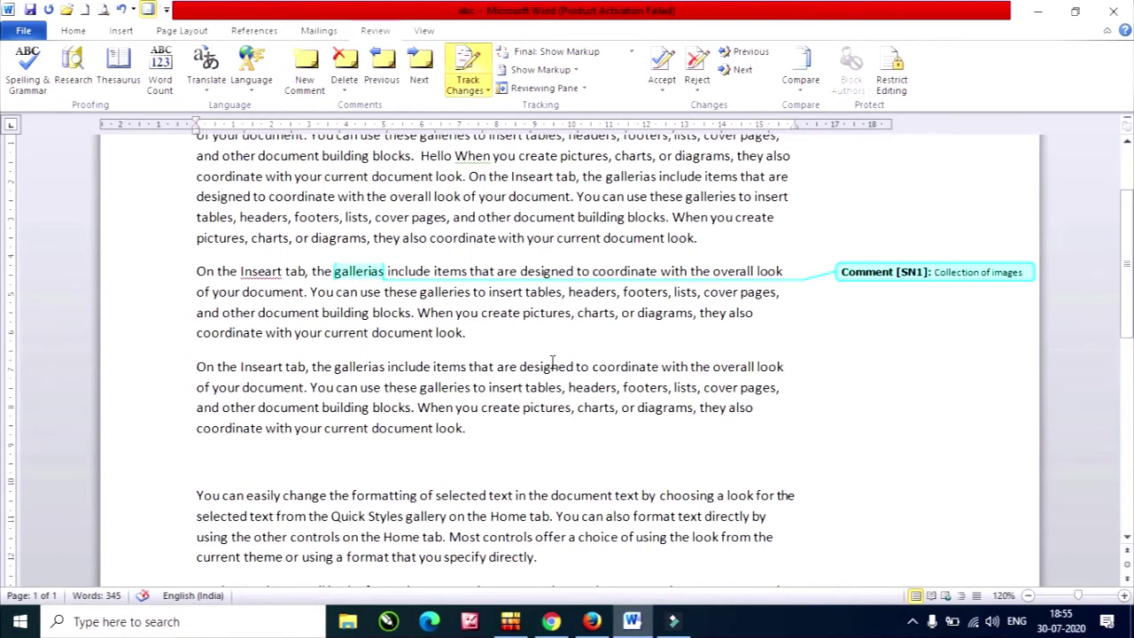
left_click(30, 10)
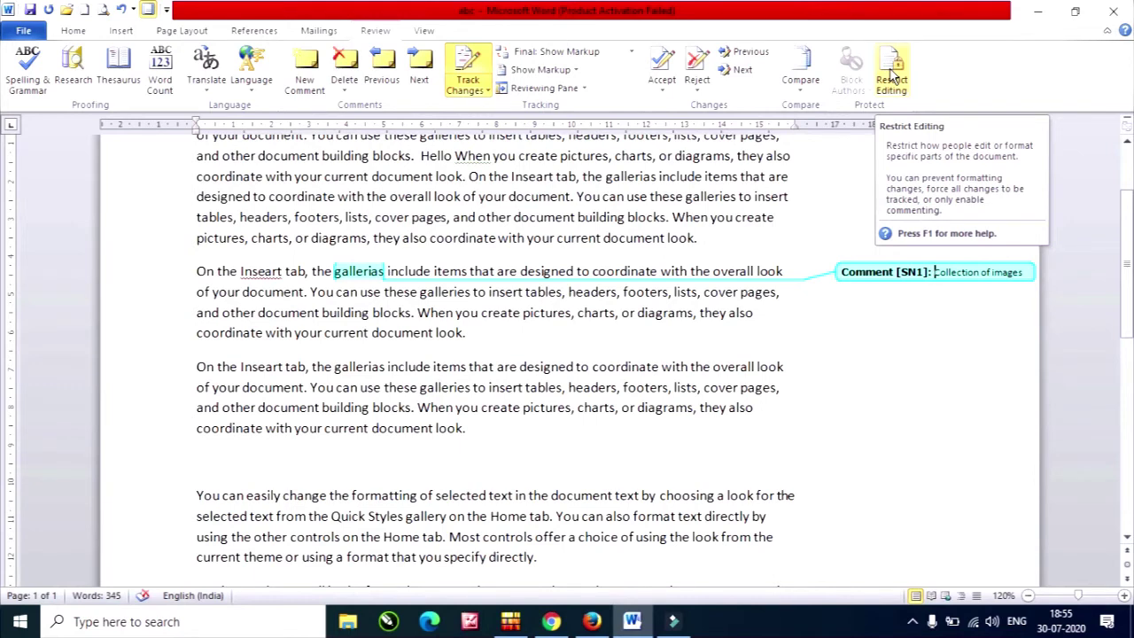
In Restrict Editing, allow only No changes (Read only) editing.
left_click(892, 78)
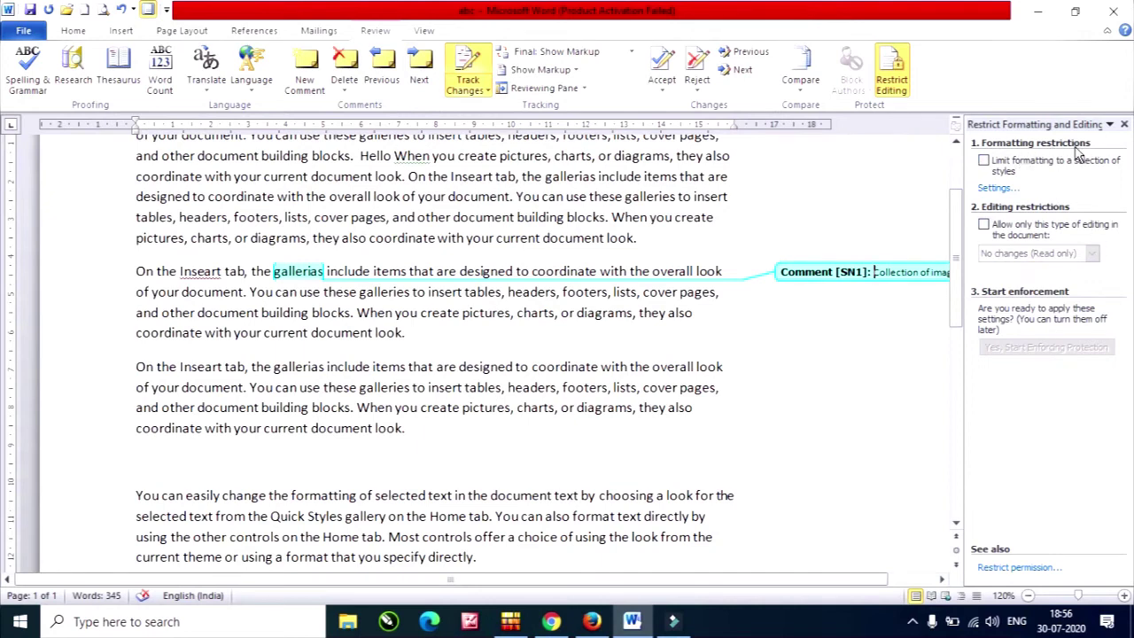
left_click(984, 225)
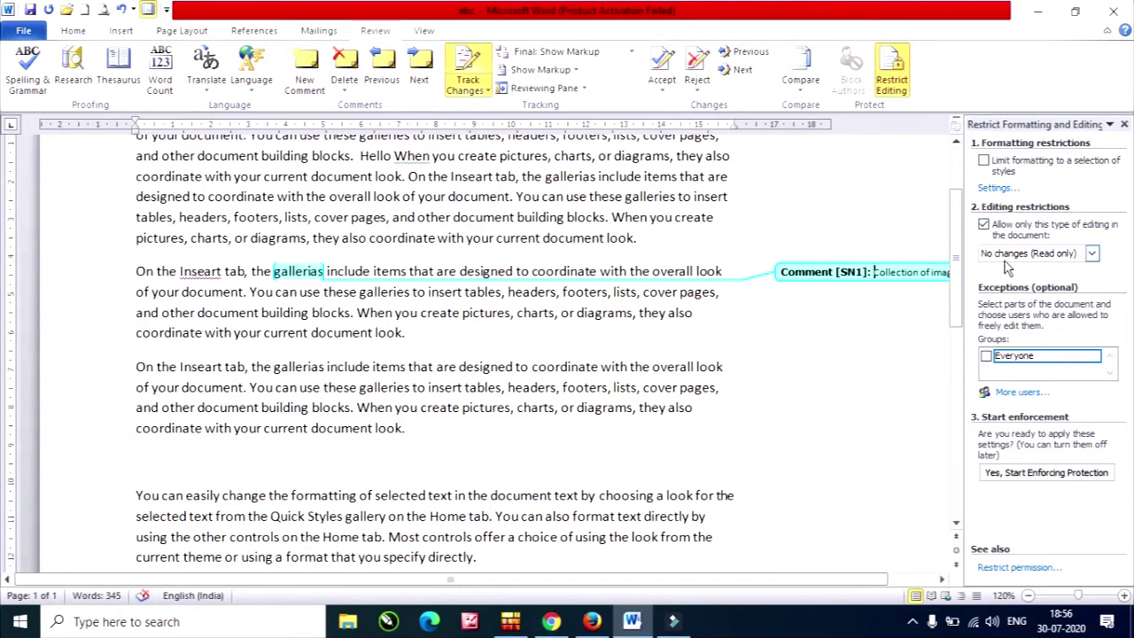
scroll(781, 257, "up", 3)
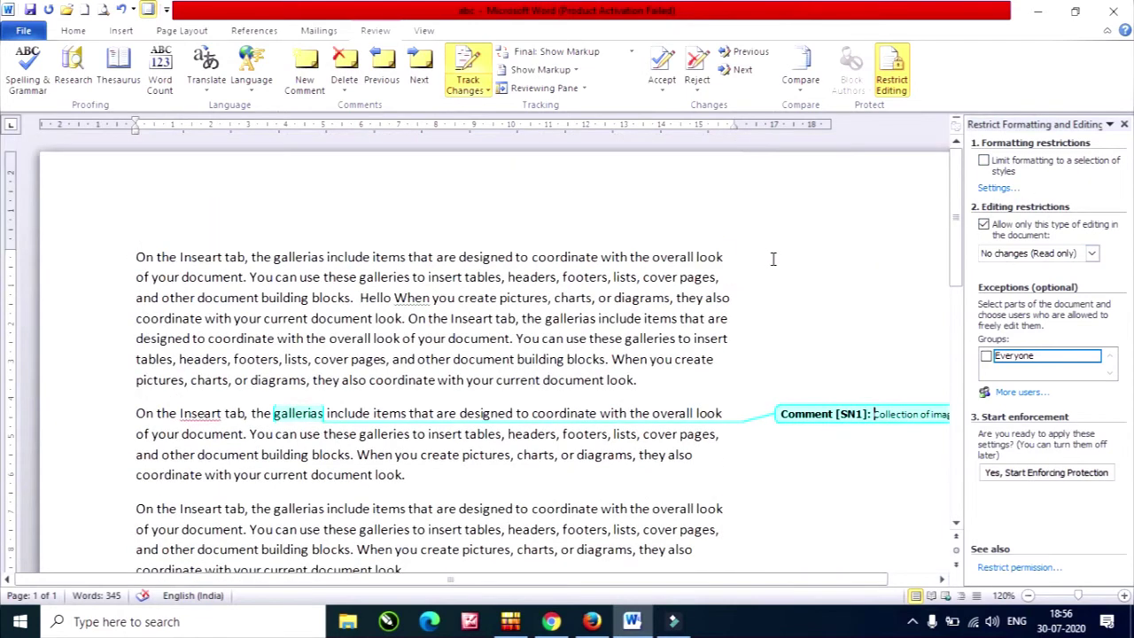
scroll(775, 260, "down", 1)
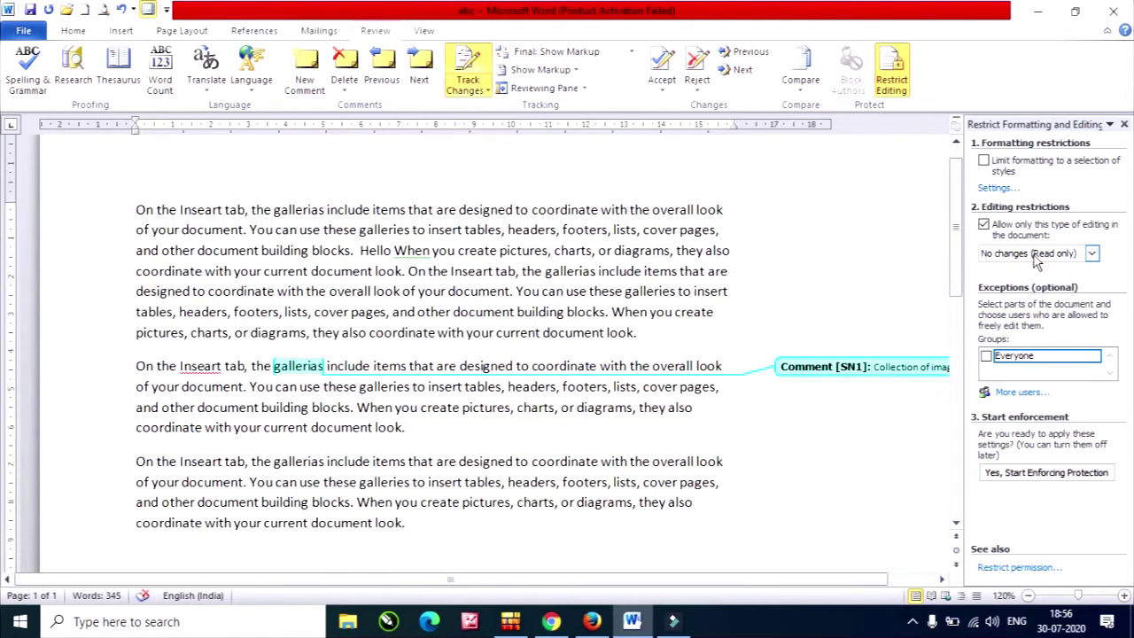
left_click(1035, 255)
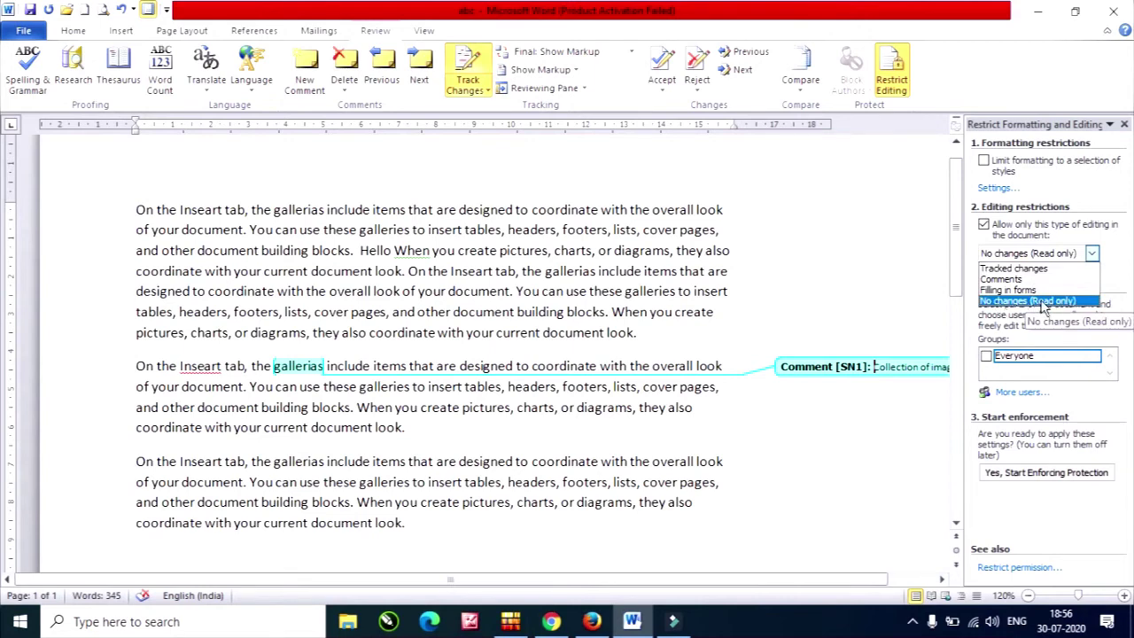
left_click(1044, 306)
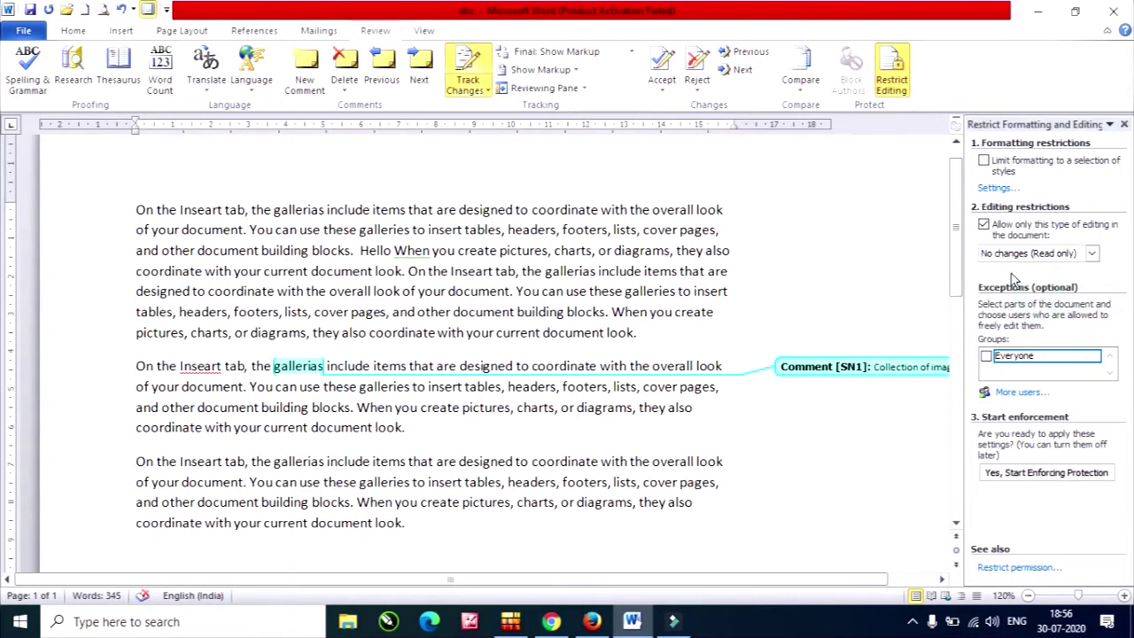
Start enforcing the protection, entering and confirming a password.
left_click(1018, 475)
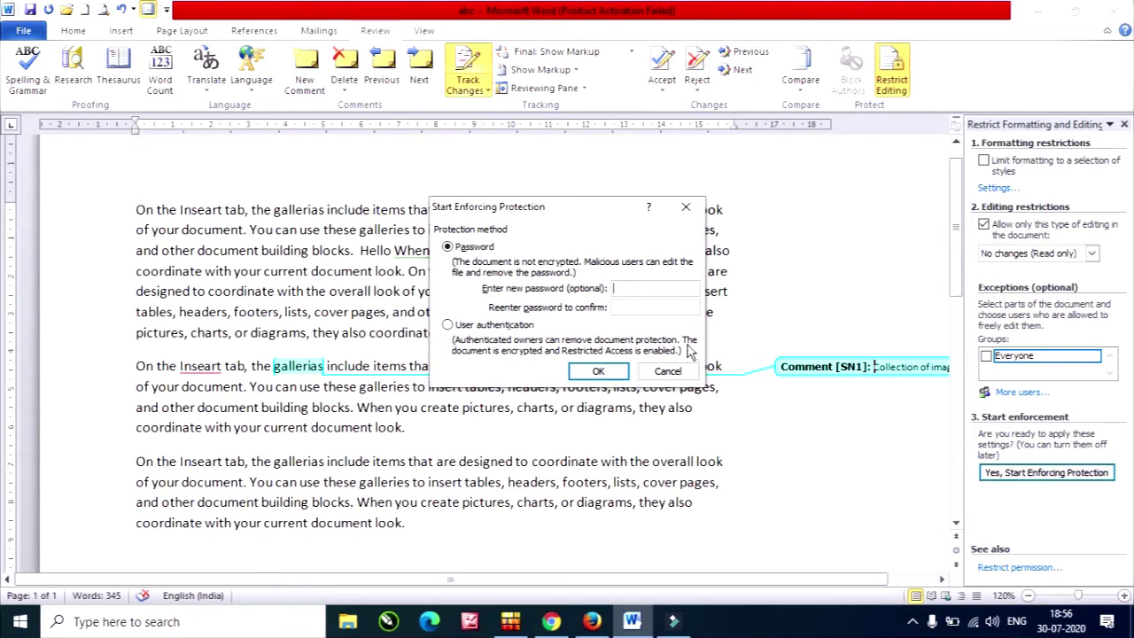
type("1")
left_click(638, 307)
type("1")
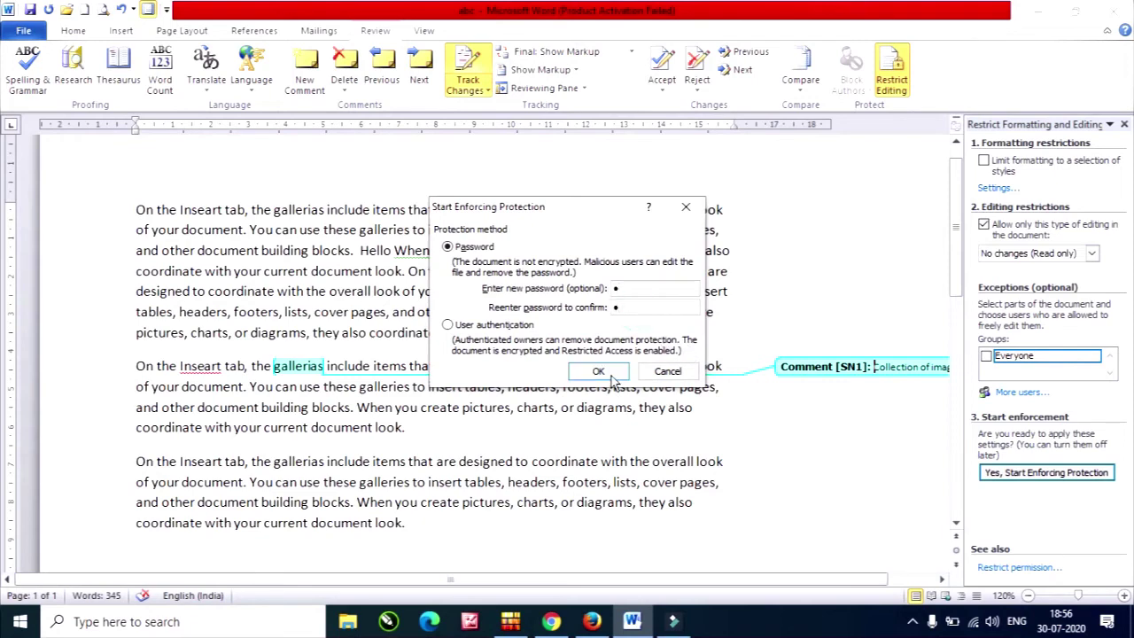
left_click(599, 372)
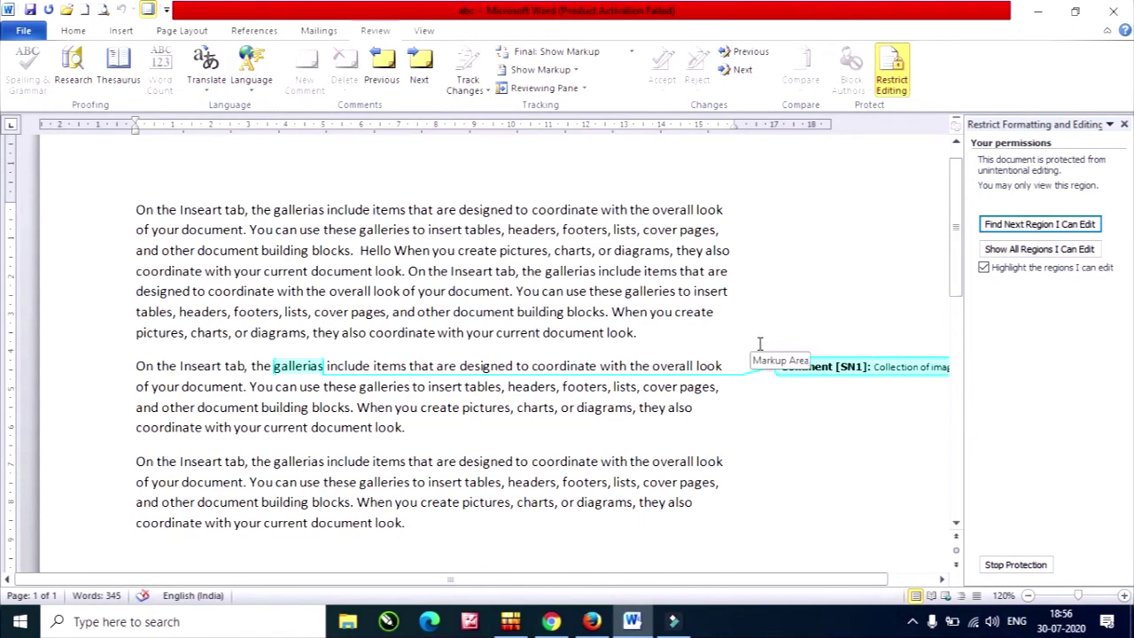
Test that the protected text is not editable and check which ribbon commands are available.
left_click(321, 230)
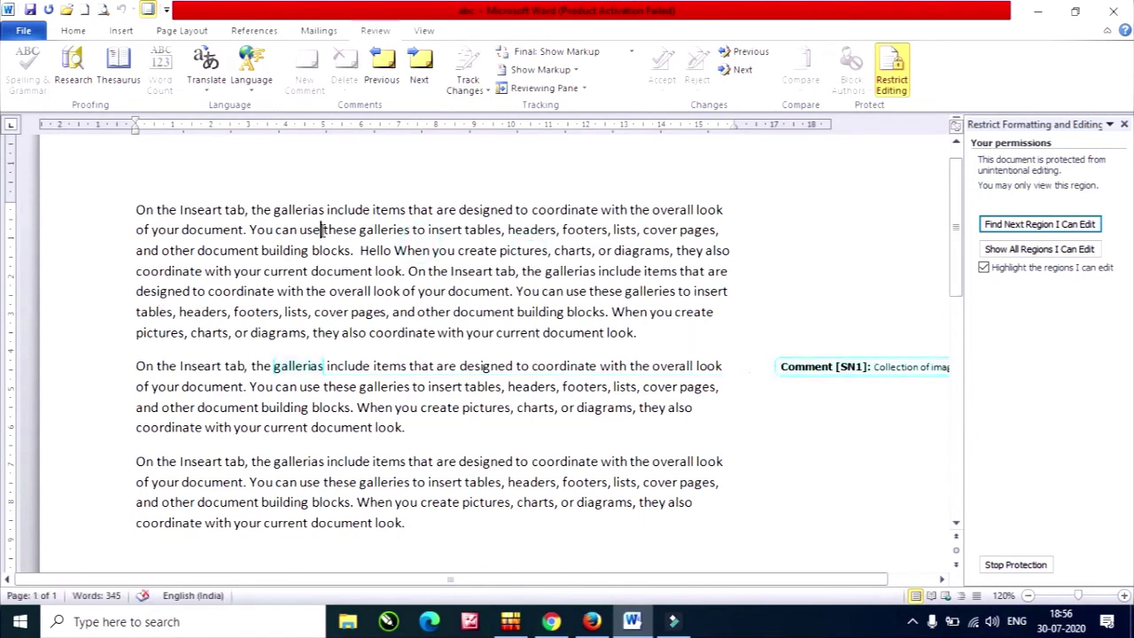
scroll(478, 422, "down", 5)
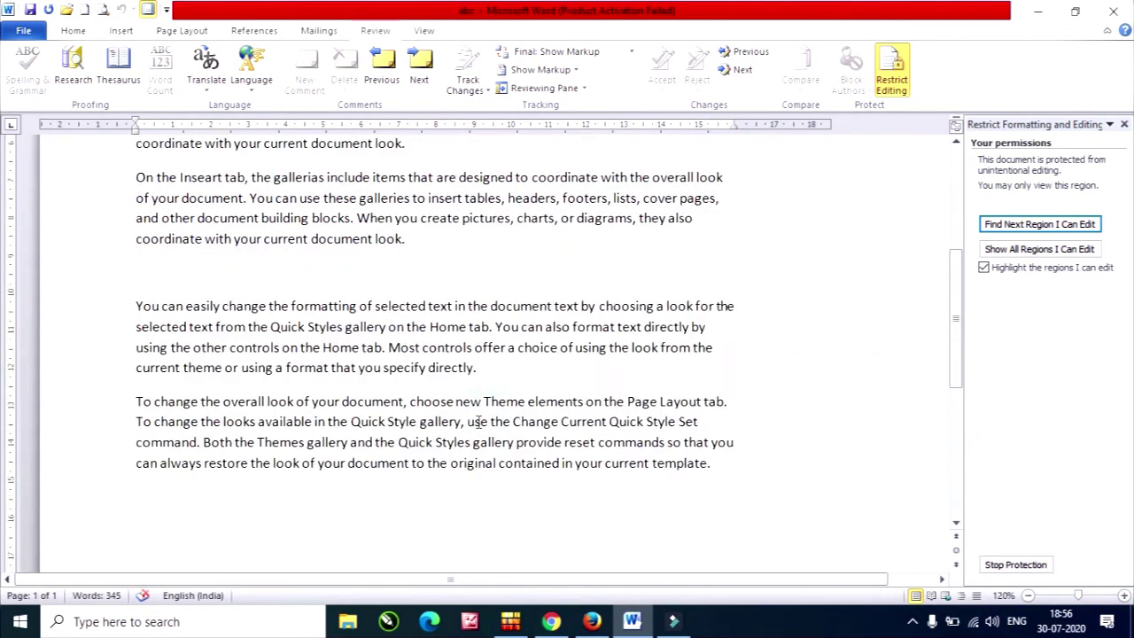
scroll(479, 422, "down", 5)
scroll(598, 398, "up", 5)
scroll(400, 322, "up", 3)
scroll(177, 298, "up", 4)
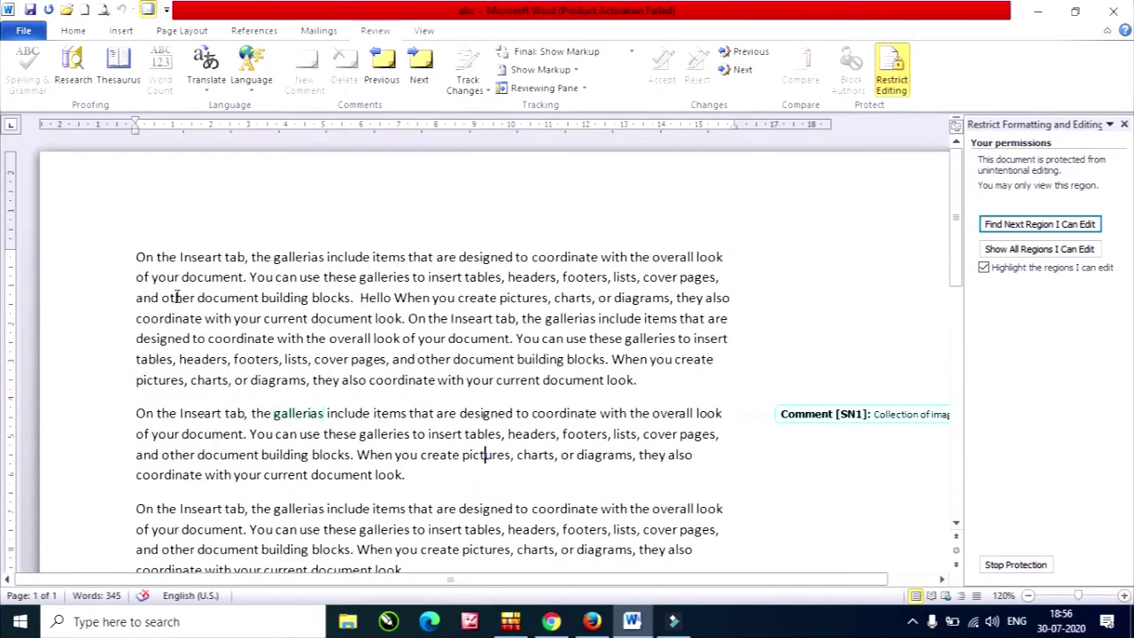
left_click(76, 32)
left_click(119, 32)
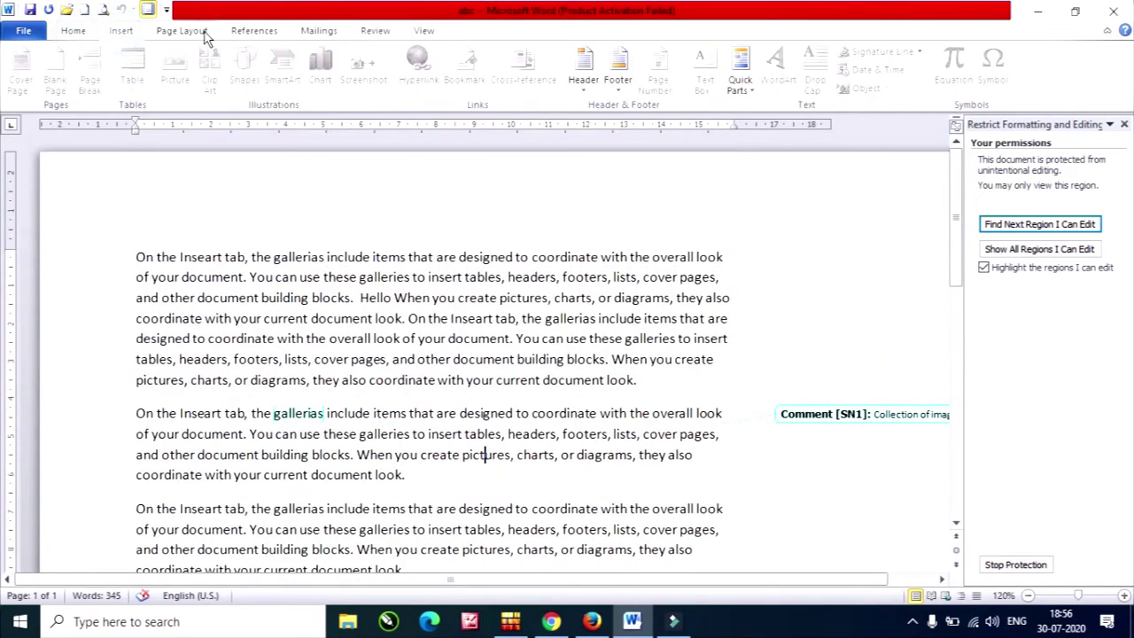
left_click(201, 32)
left_click(256, 31)
left_click(374, 32)
left_click(424, 33)
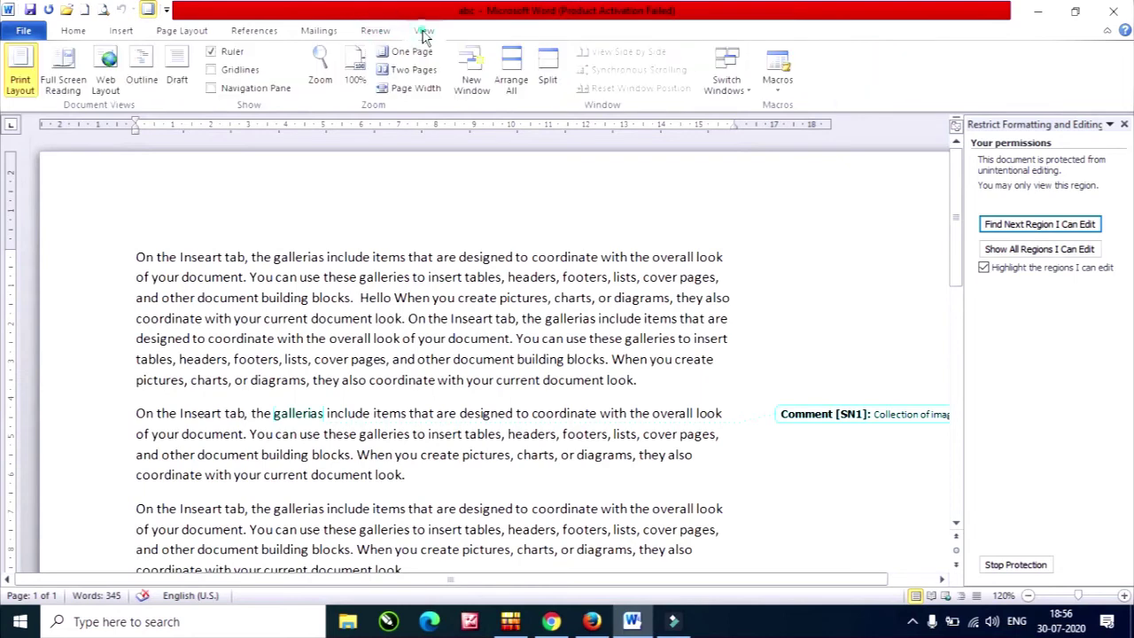
left_click(375, 31)
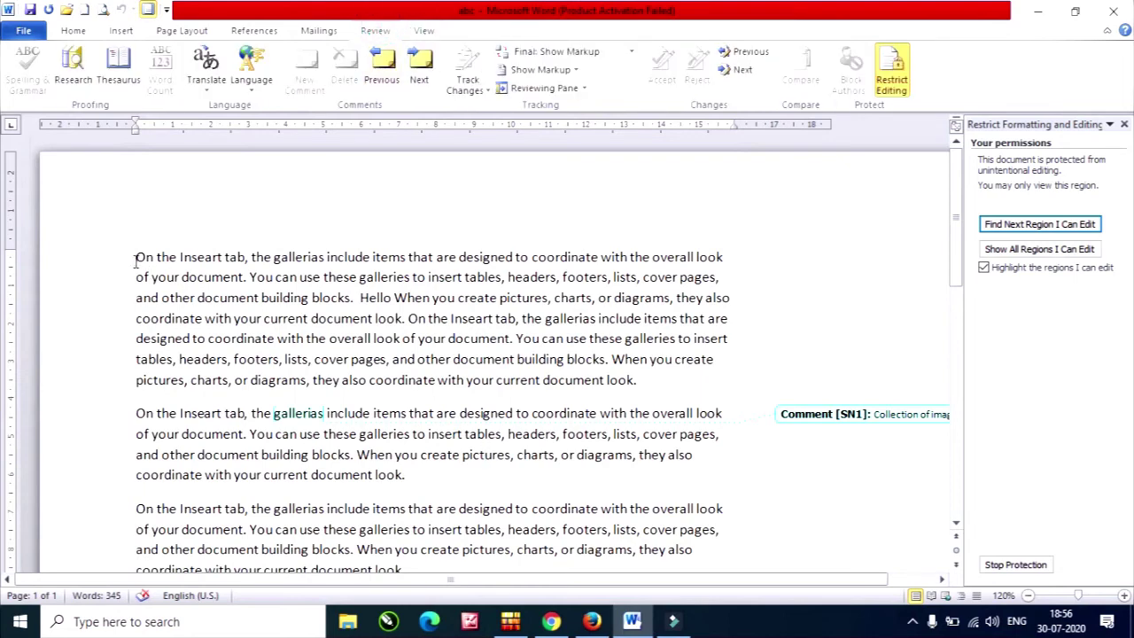
Select and copy the whole first paragraph.
left_click_drag(136, 260, 654, 381)
right_click(509, 299)
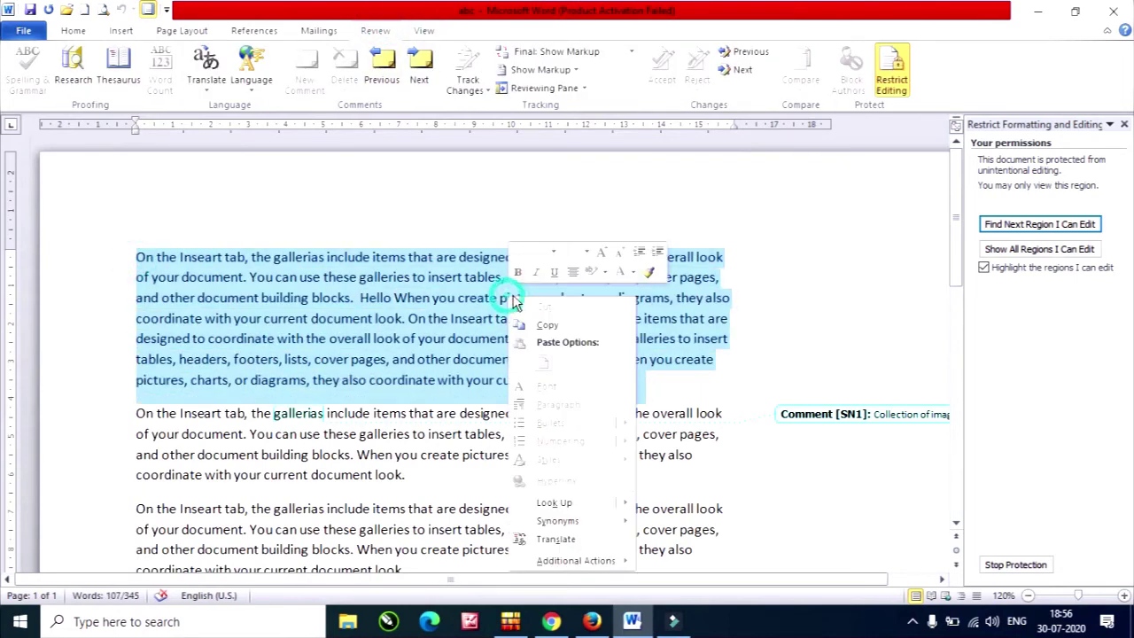
left_click(550, 321)
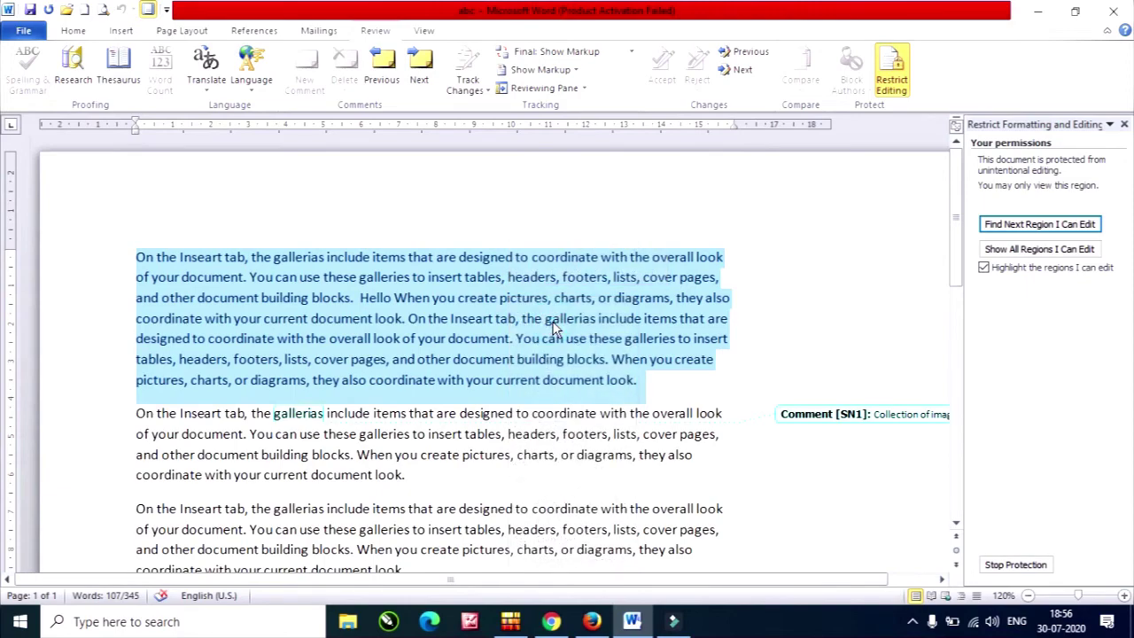
left_click(372, 338)
scroll(399, 372, "down", 3)
scroll(374, 400, "down", 5)
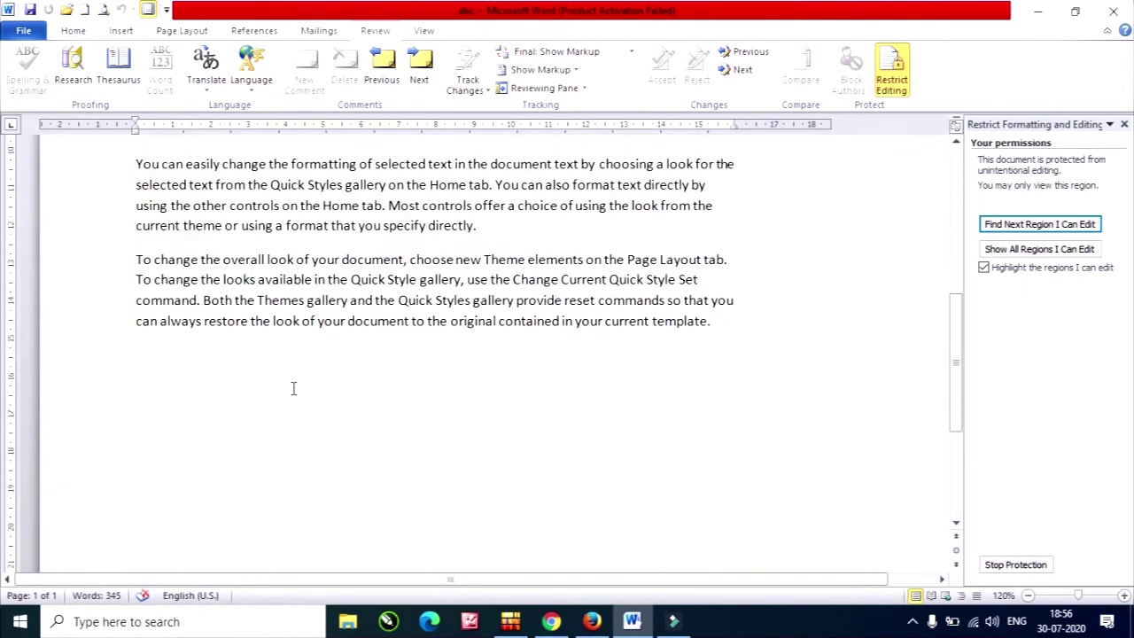
scroll(293, 389, "up", 5)
scroll(293, 387, "up", 3)
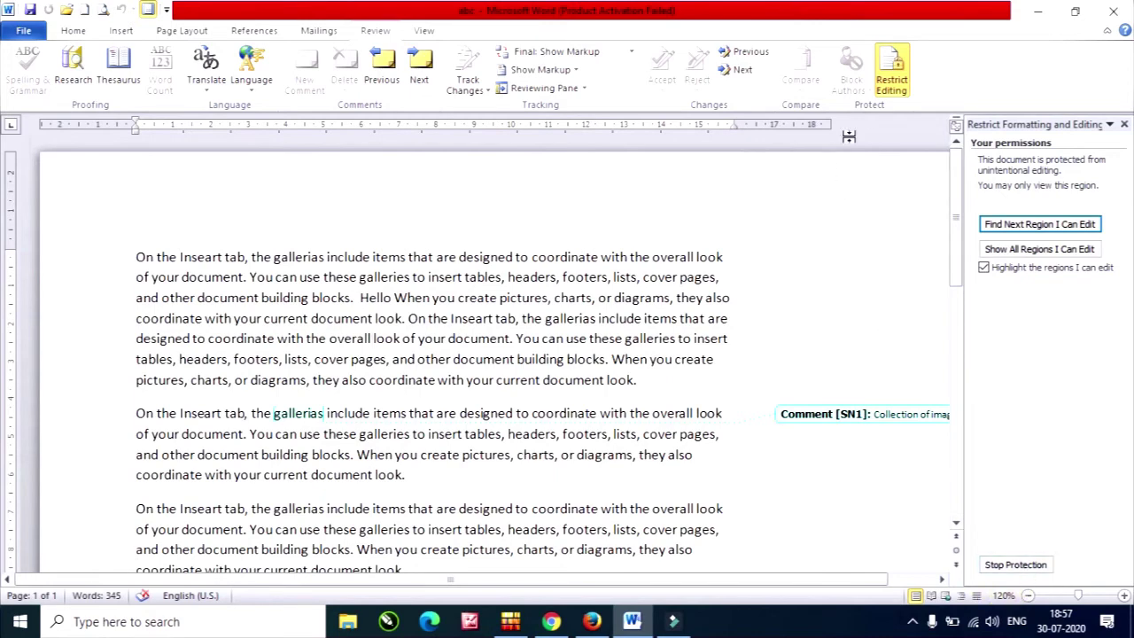
Reopen the Restrict Editing pane and choose Stop Protection.
left_click(886, 71)
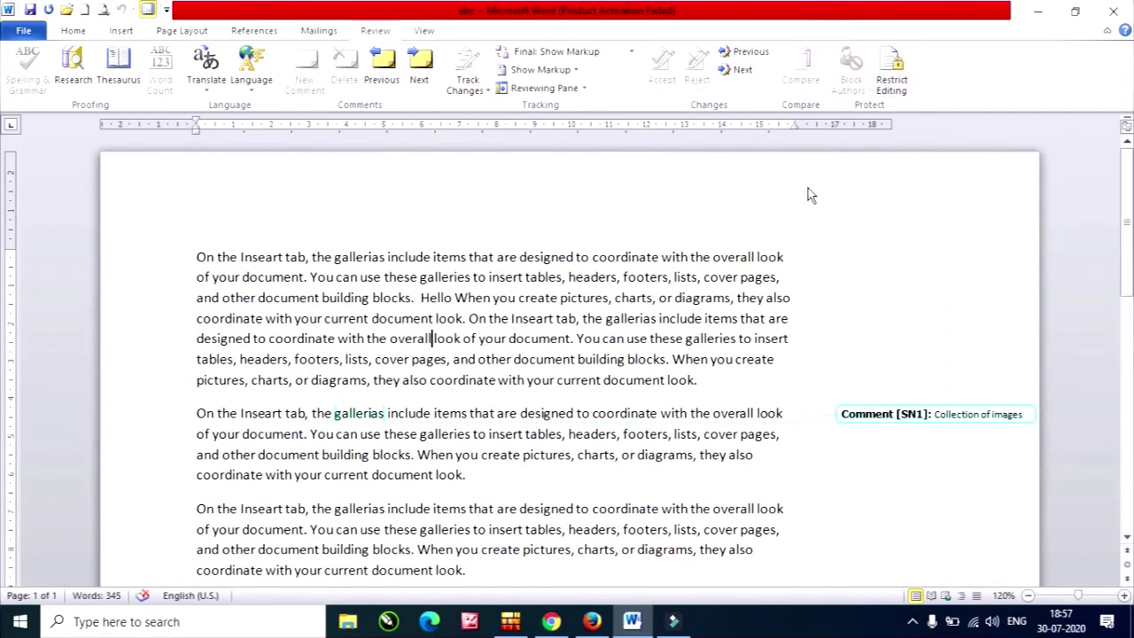
left_click(890, 78)
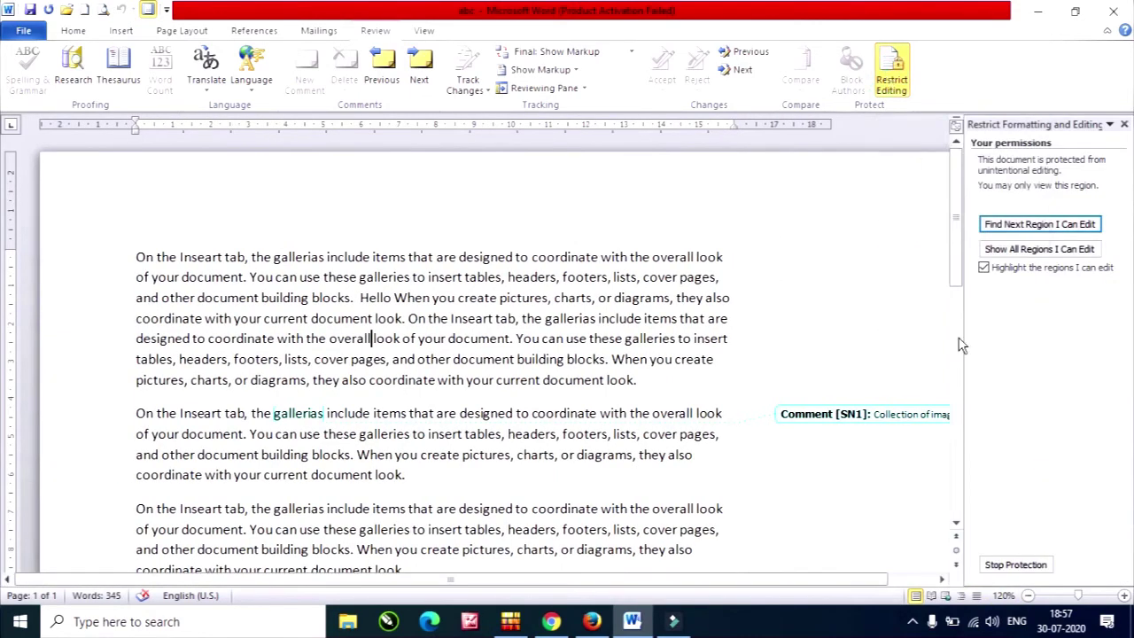
left_click(1015, 565)
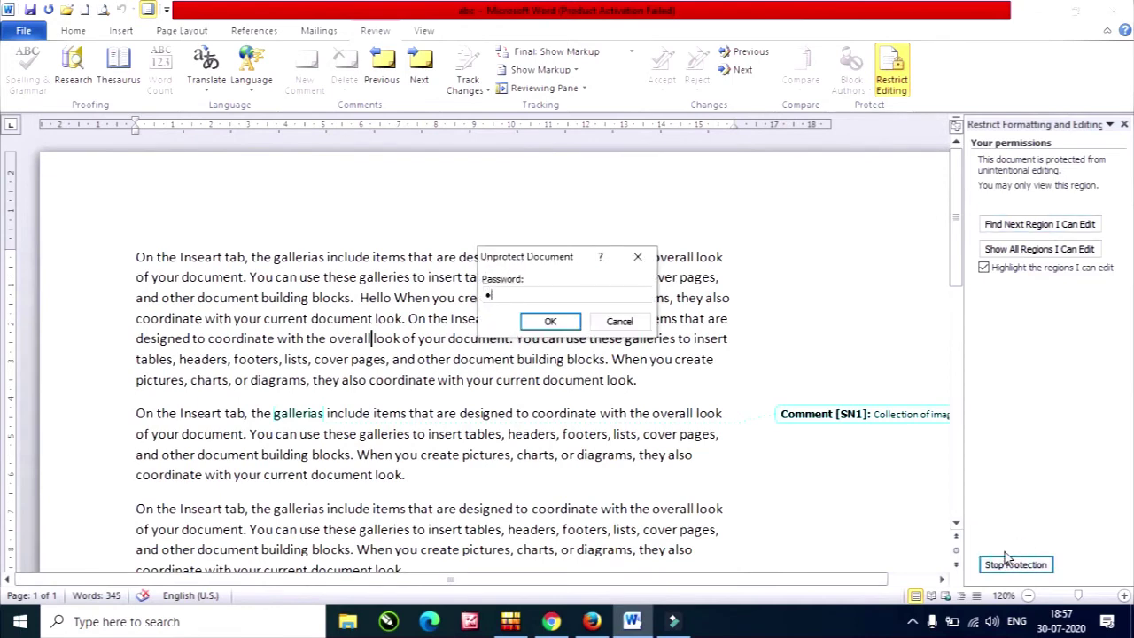
Unprotect the document with its password and type 'ggg' at the end of the first paragraph.
left_click(553, 321)
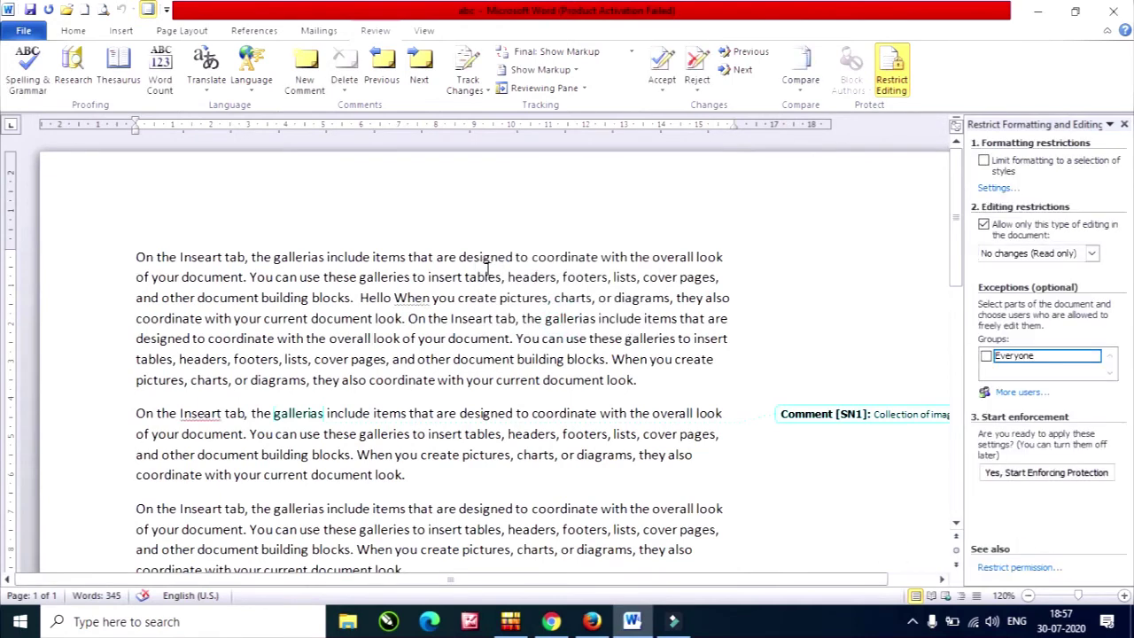
left_click(673, 379)
type("ggg")
Set the editing restriction type to Filling in forms.
left_click(1092, 254)
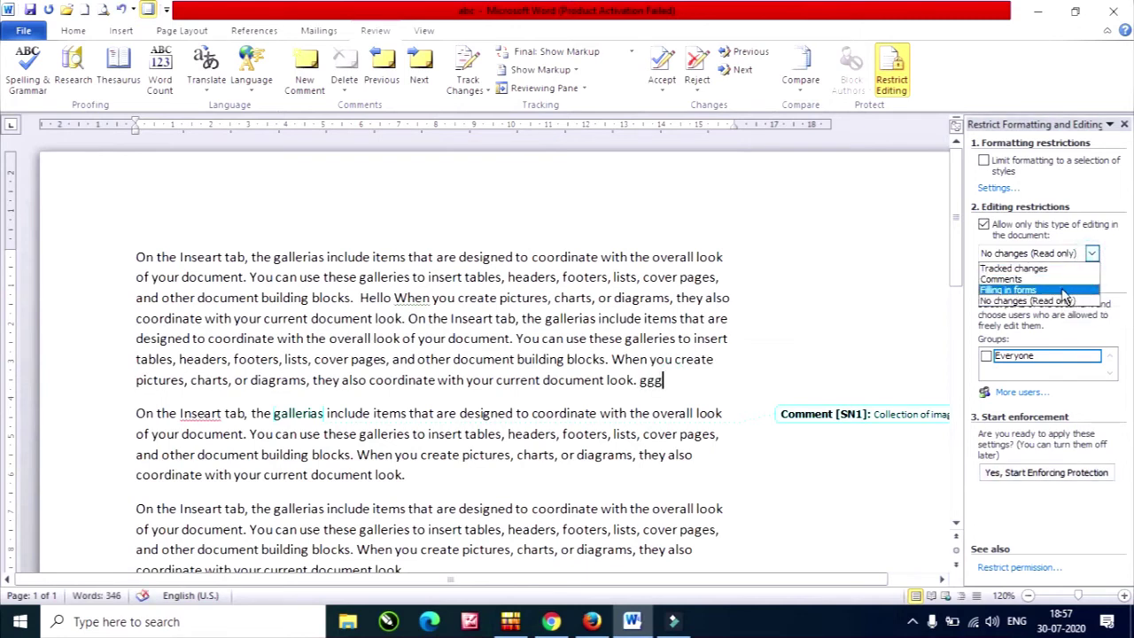
left_click(1066, 292)
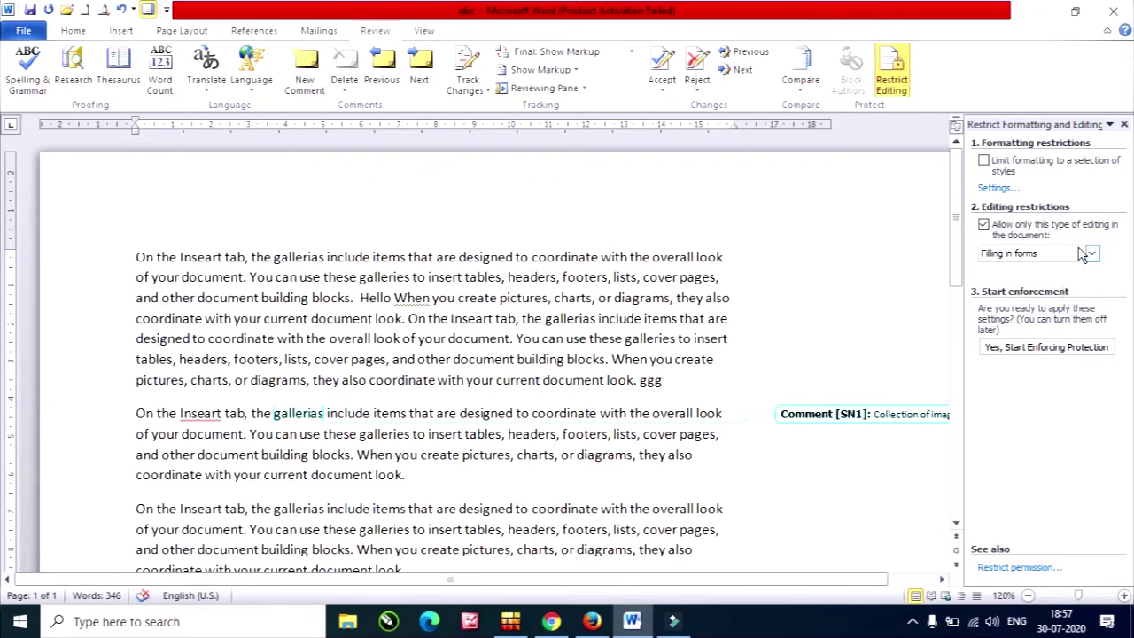
left_click(1092, 254)
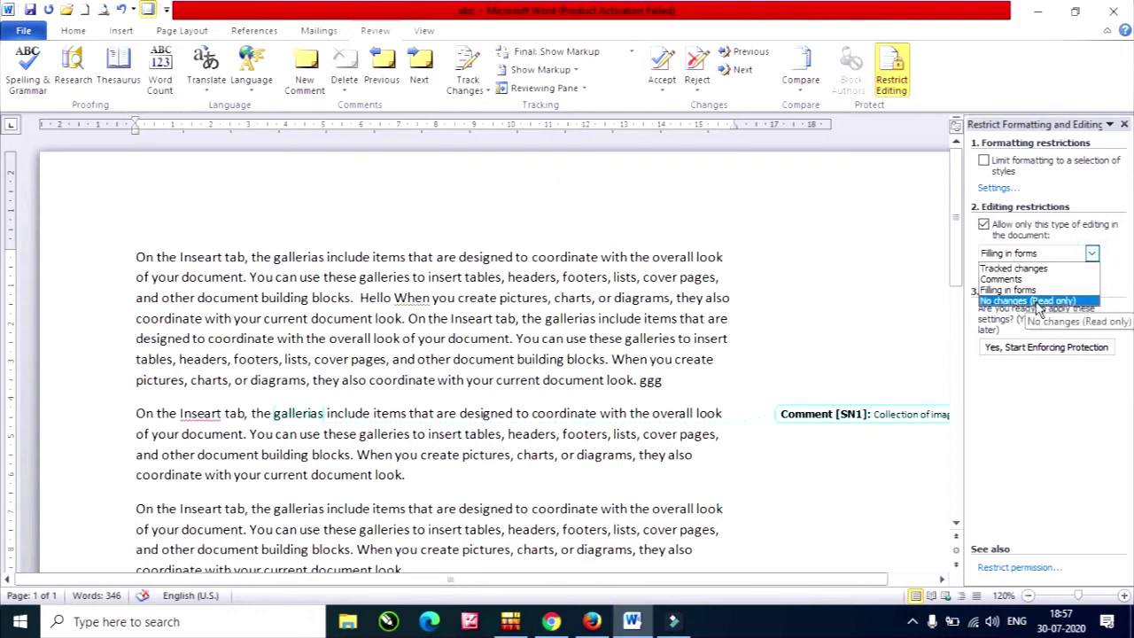
left_click(1033, 290)
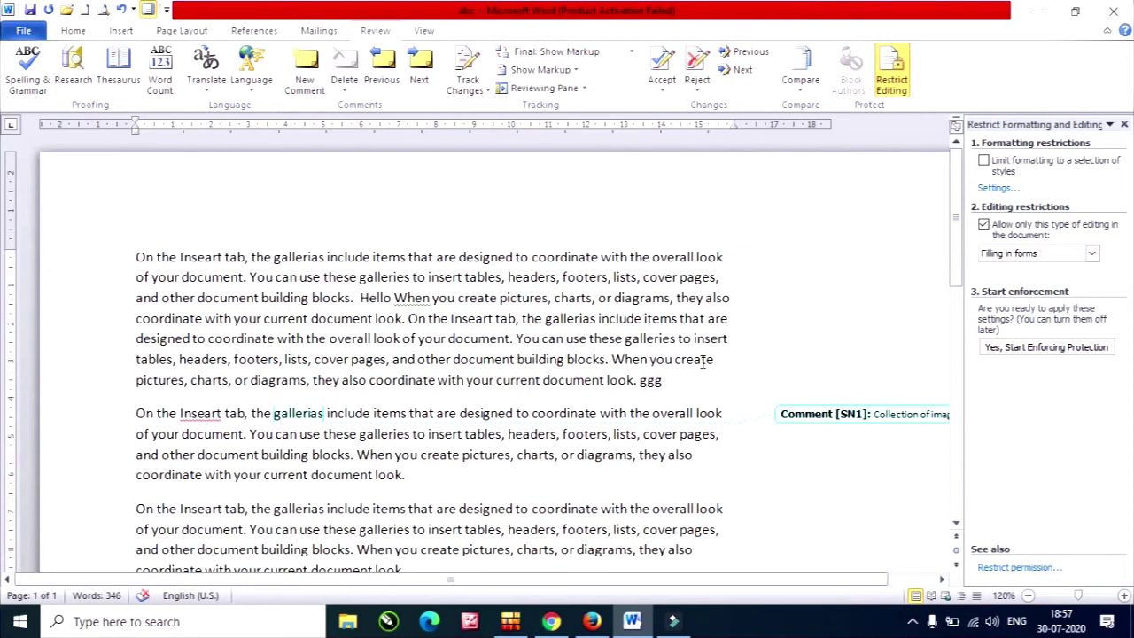
left_click(1009, 347)
type("1")
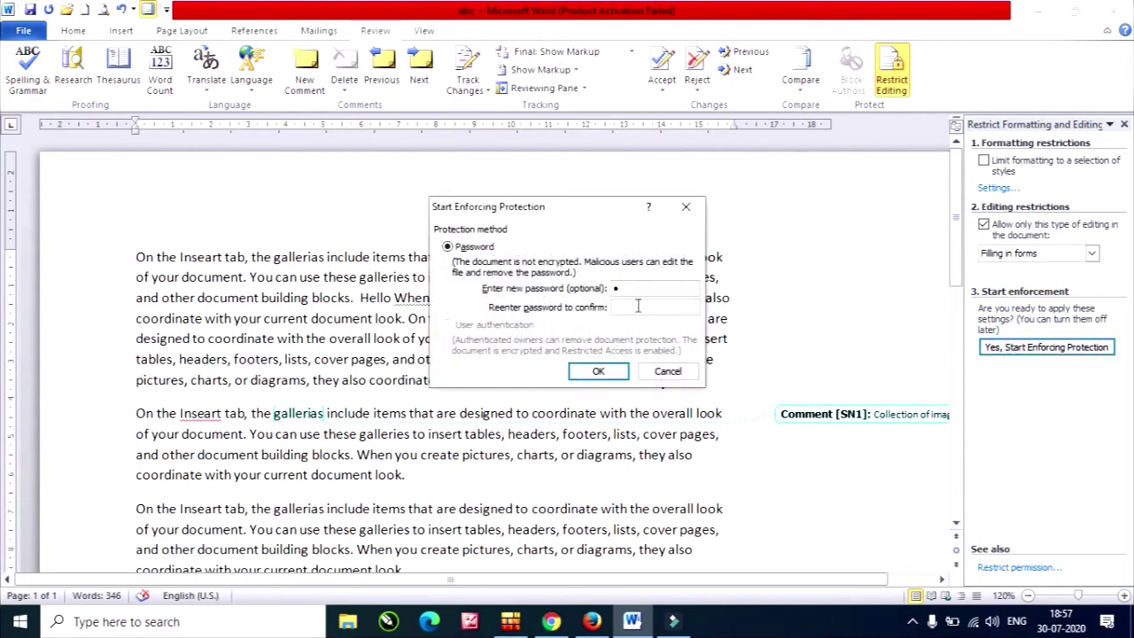
left_click(637, 305)
type("1")
left_click(598, 371)
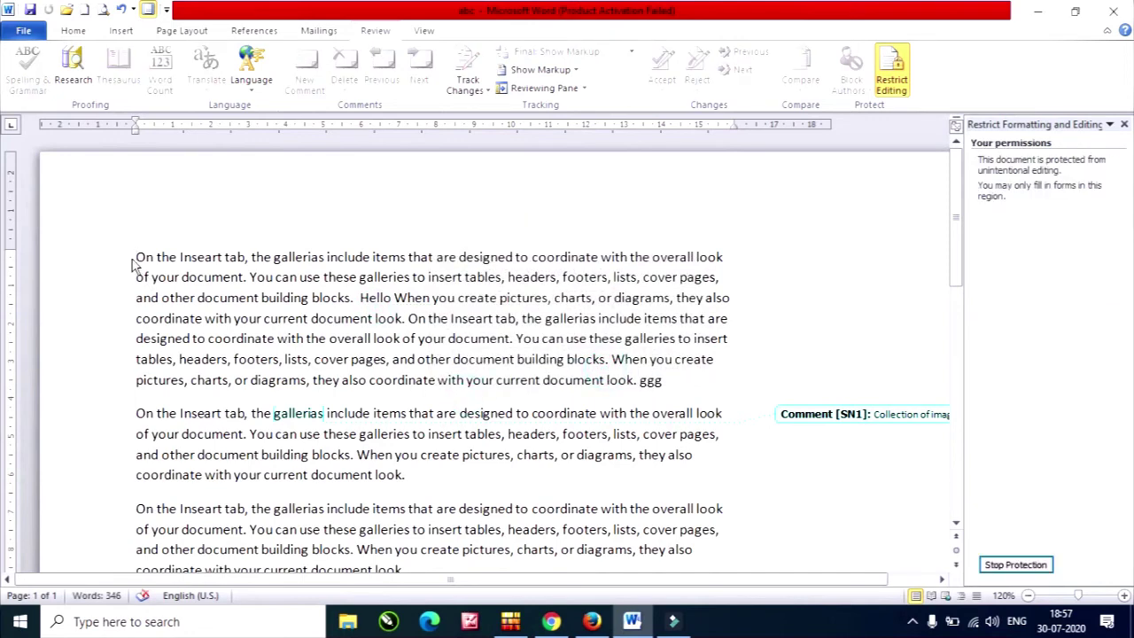
scroll(567, 492, "down", 6)
scroll(581, 509, "down", 3)
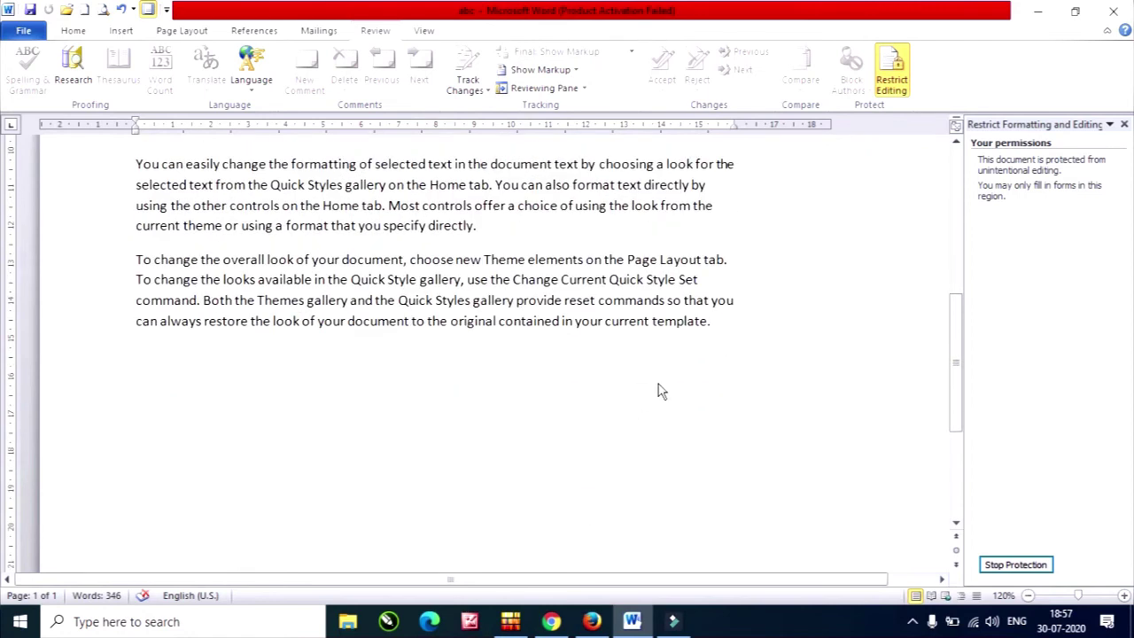
scroll(704, 322, "up", 5)
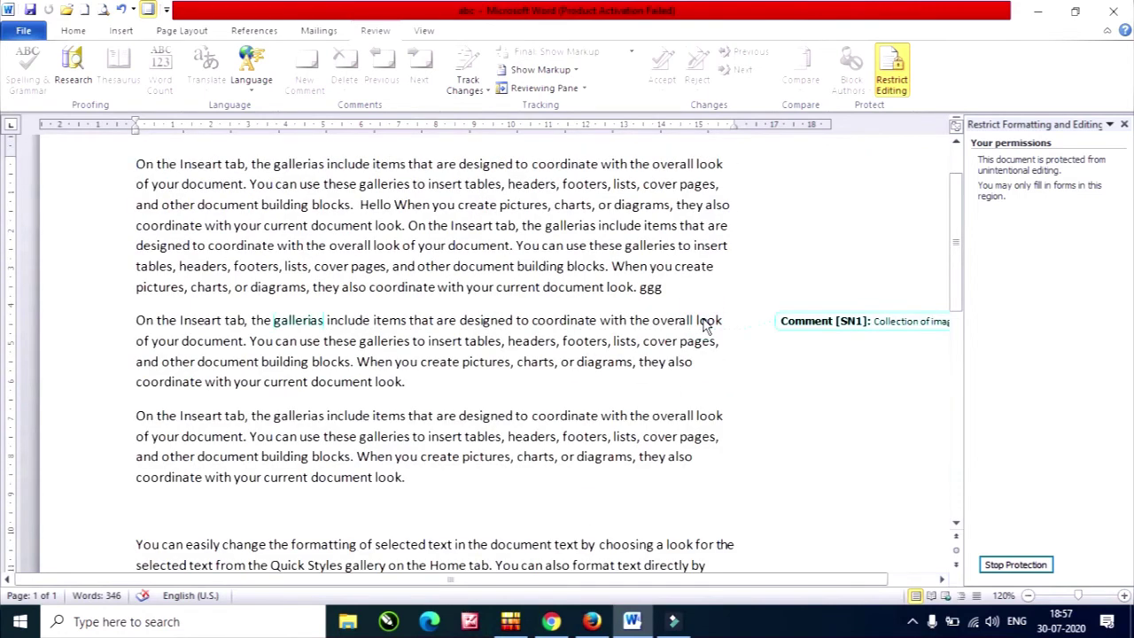
scroll(491, 431, "up", 1)
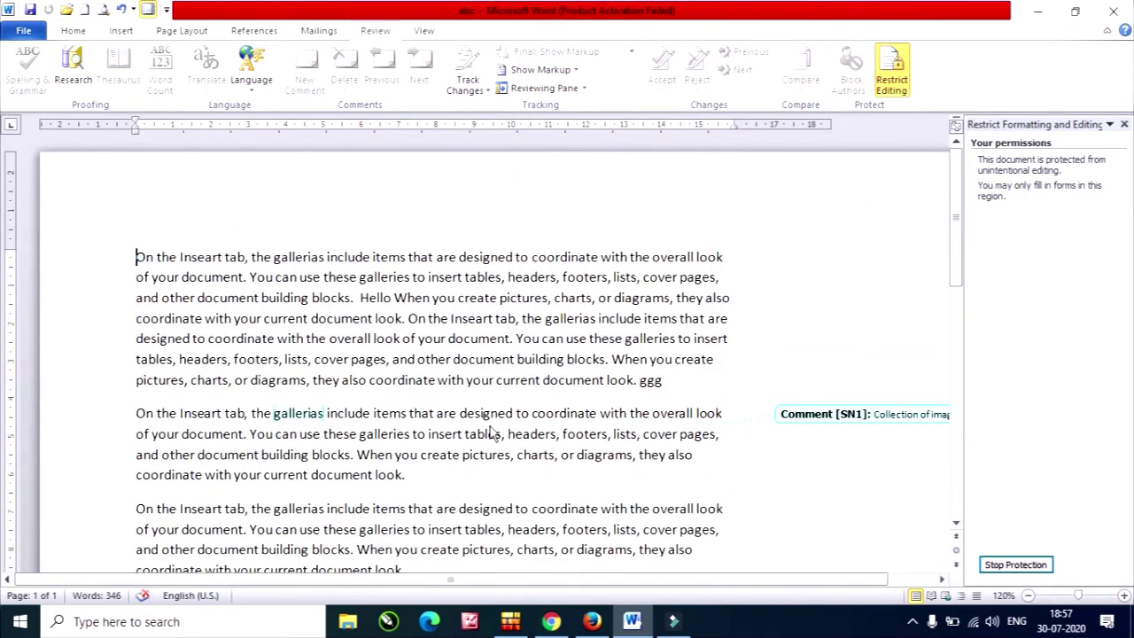
left_click(80, 32)
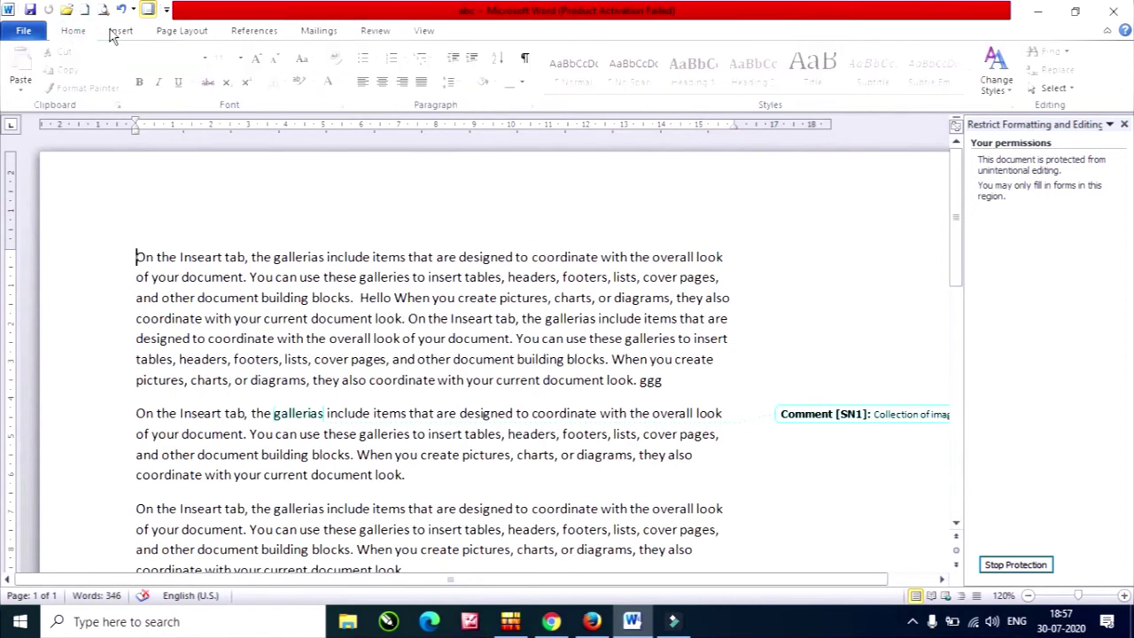
left_click(117, 32)
left_click(196, 31)
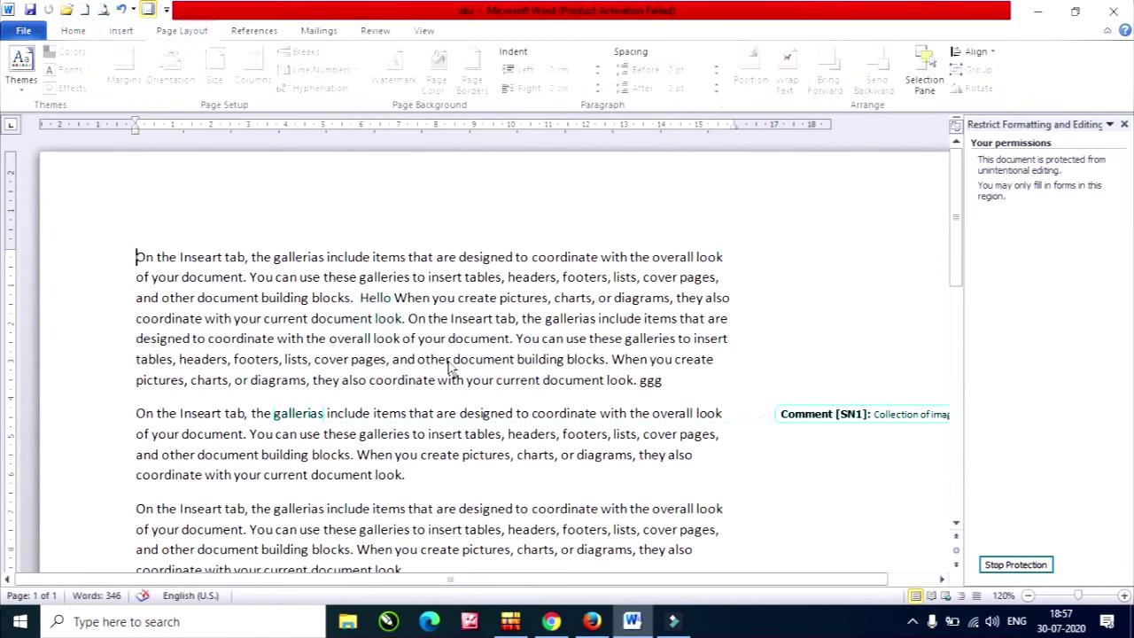
left_click(253, 32)
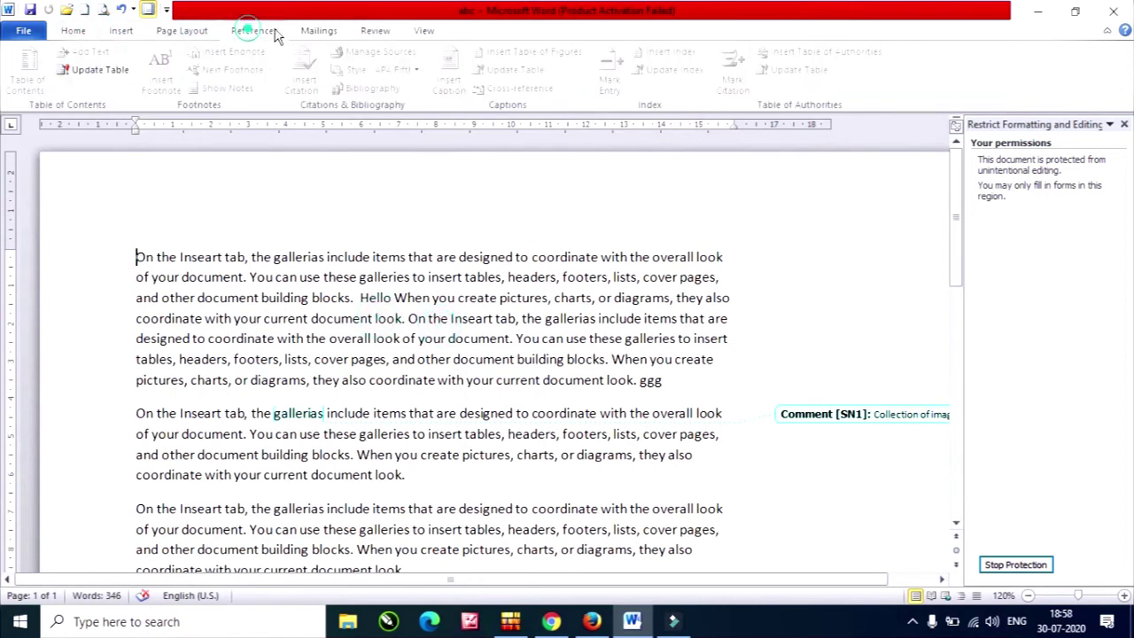
left_click(319, 30)
left_click(375, 30)
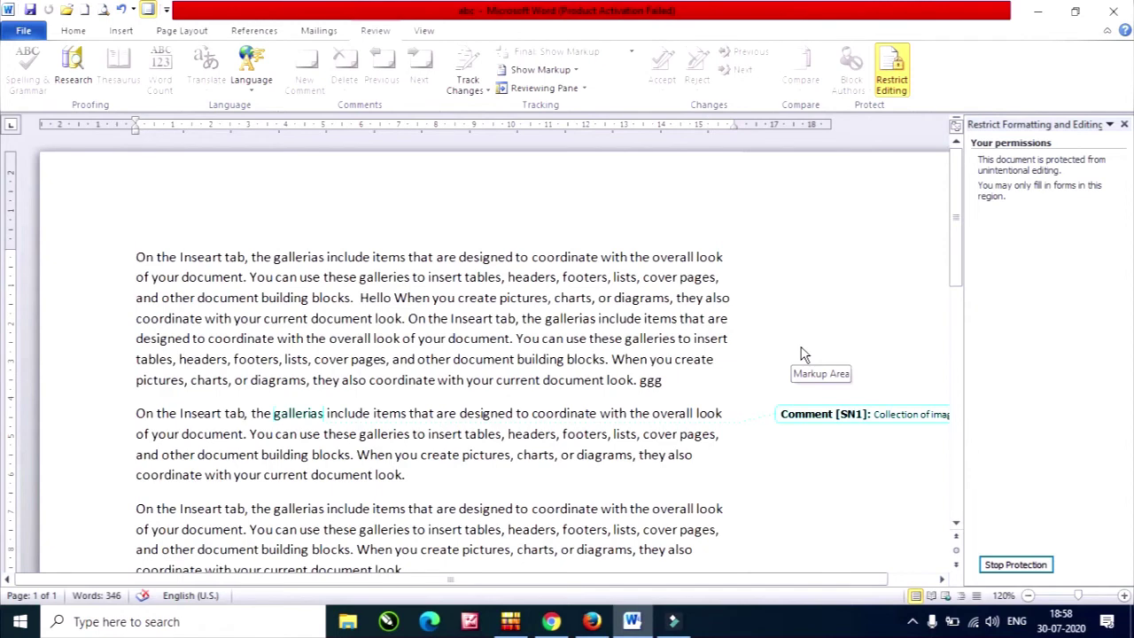
Stop the form-filling protection and type 'ff' after 'ggg'.
left_click(893, 78)
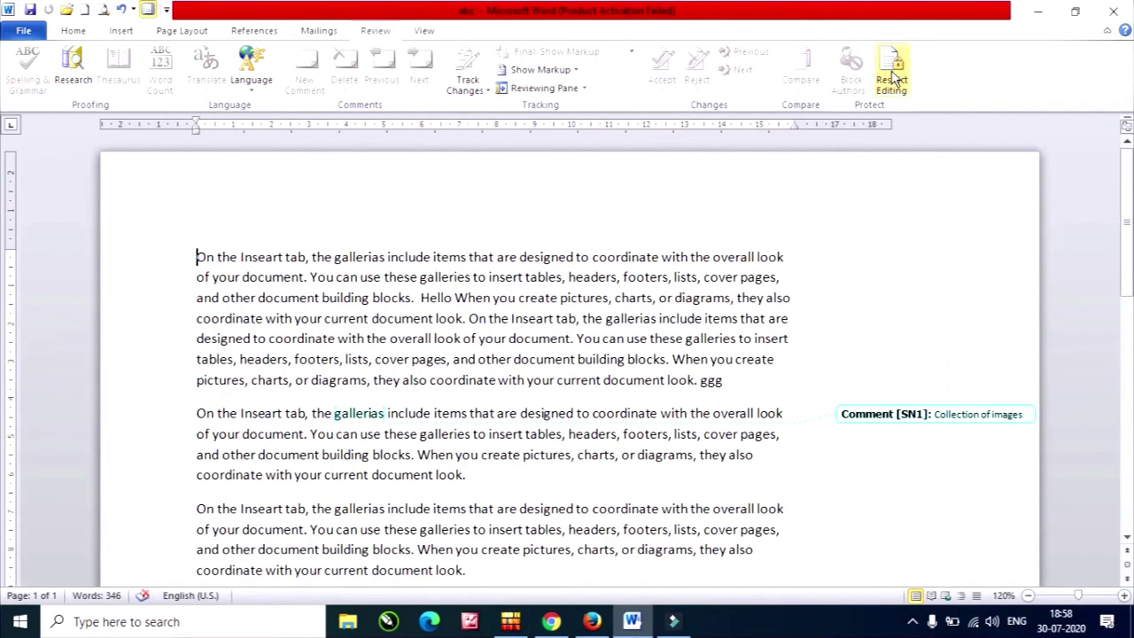
left_click(893, 78)
left_click(1032, 571)
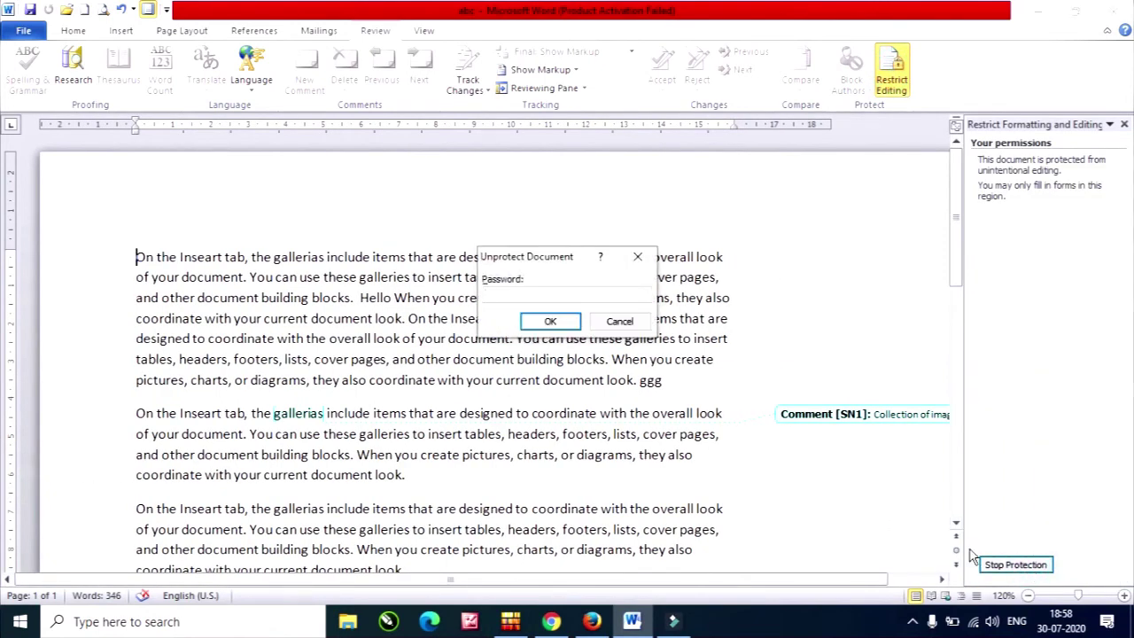
left_click(550, 320)
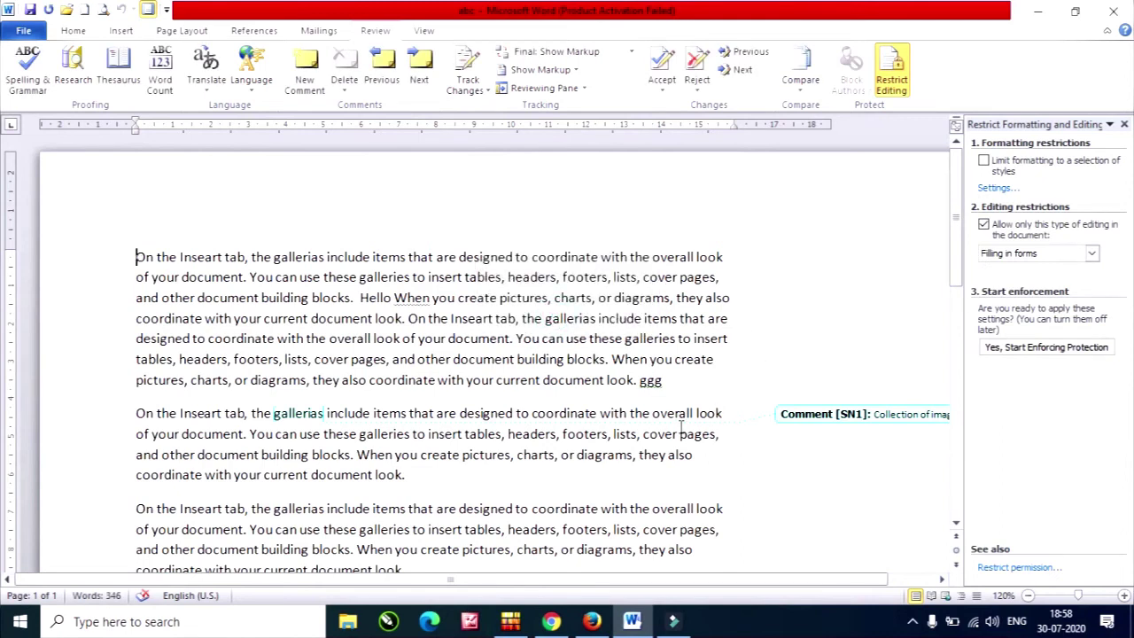
type("ff")
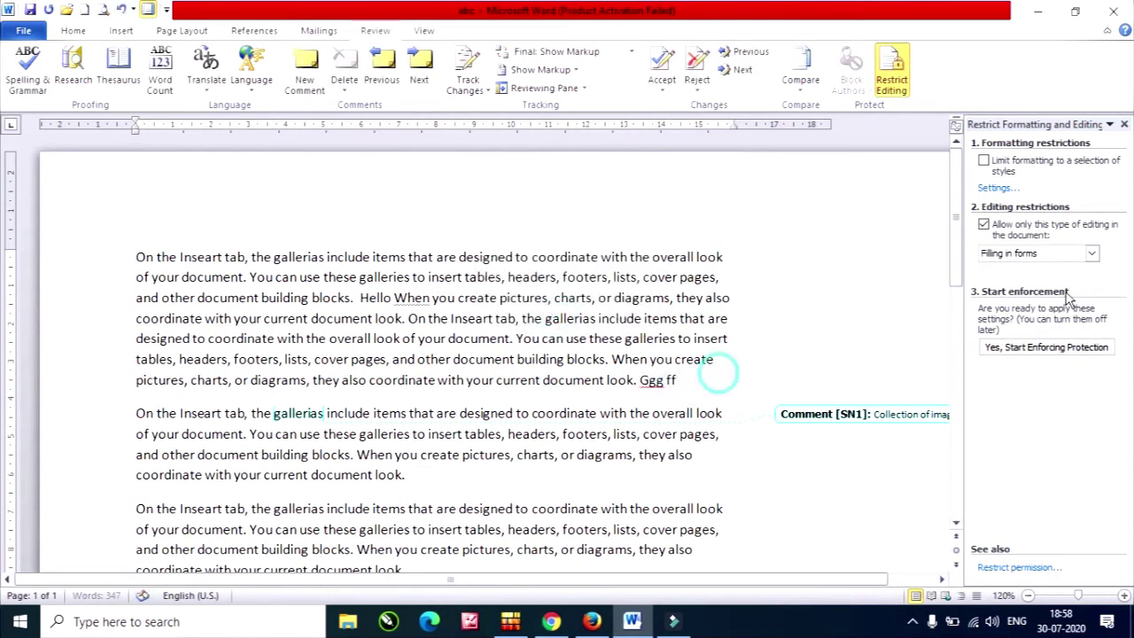
Toggle Track Changes on and off, then delete the stray 'Ggg ff' text.
left_click(1093, 253)
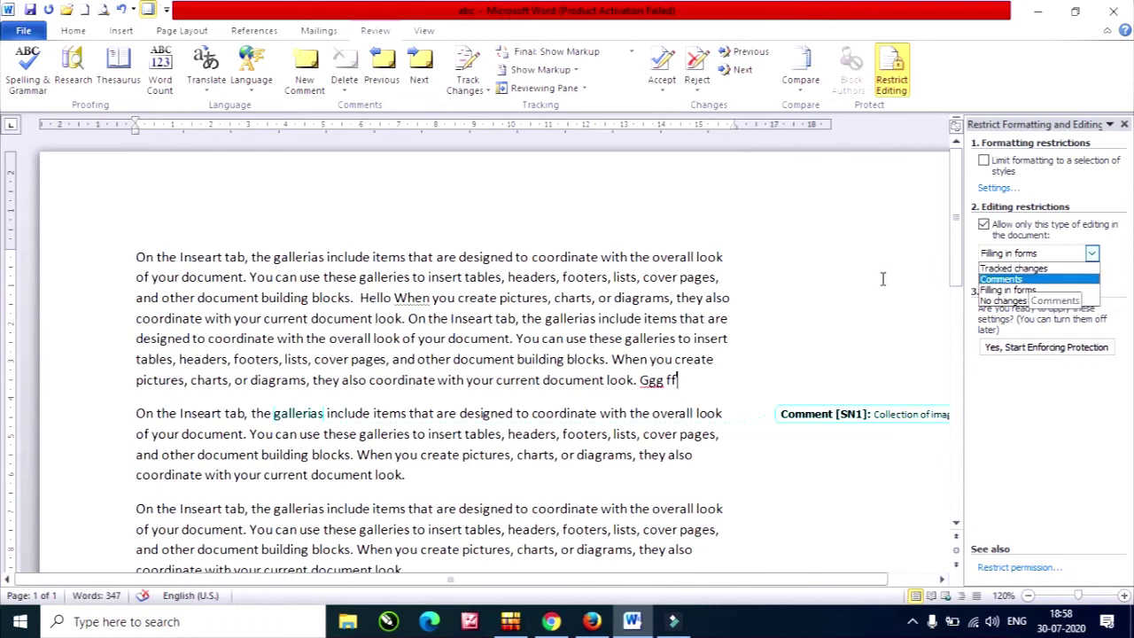
left_click(537, 256)
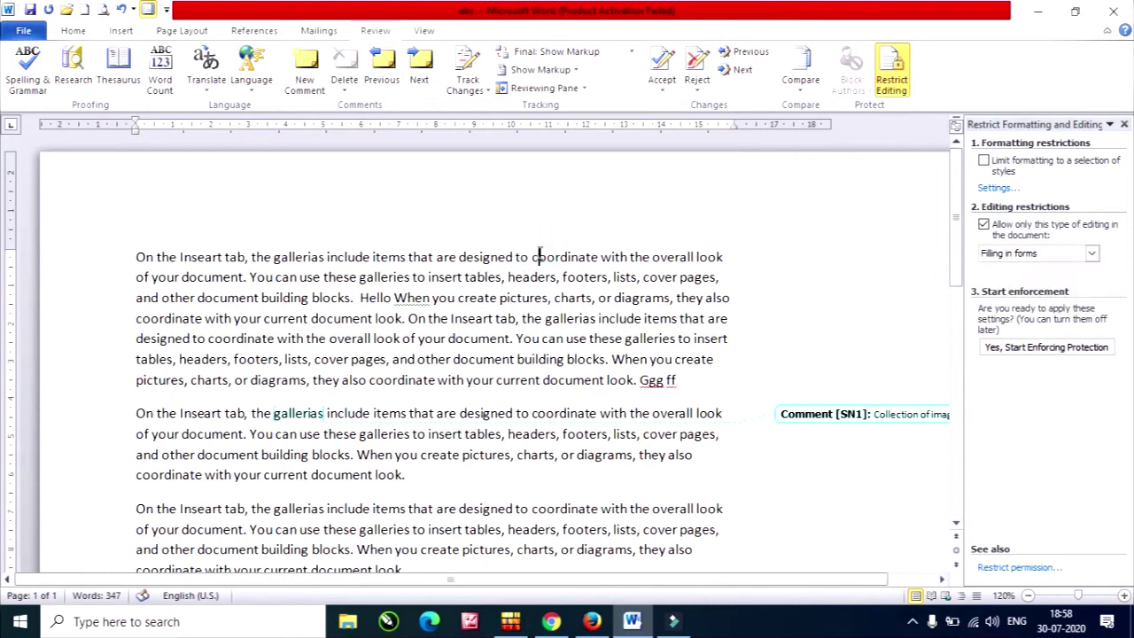
left_click(468, 63)
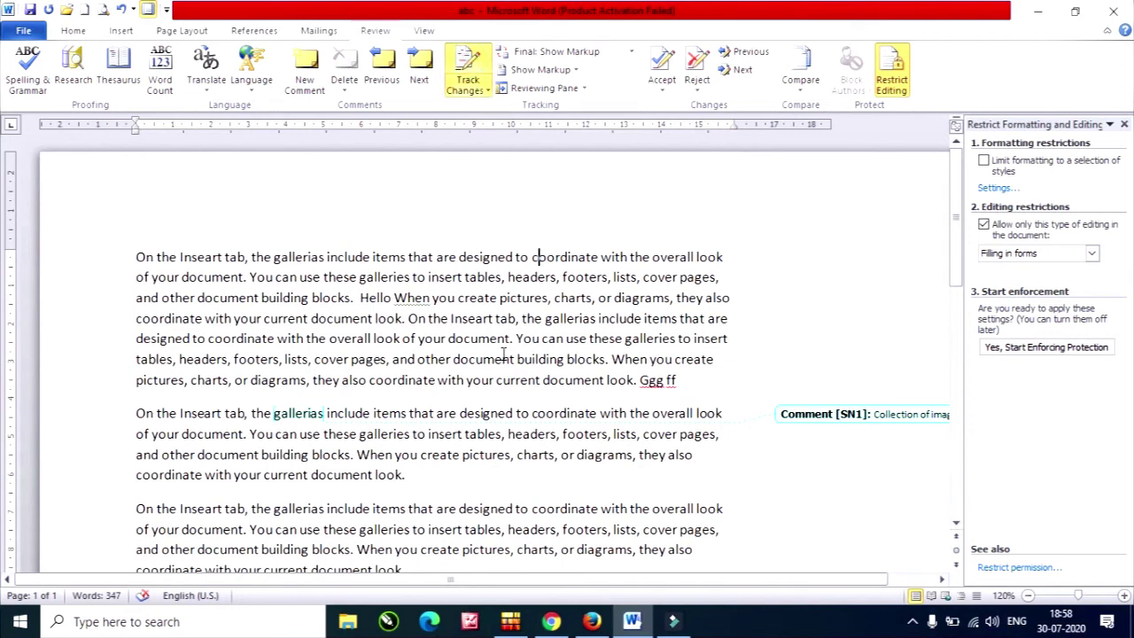
left_click(457, 60)
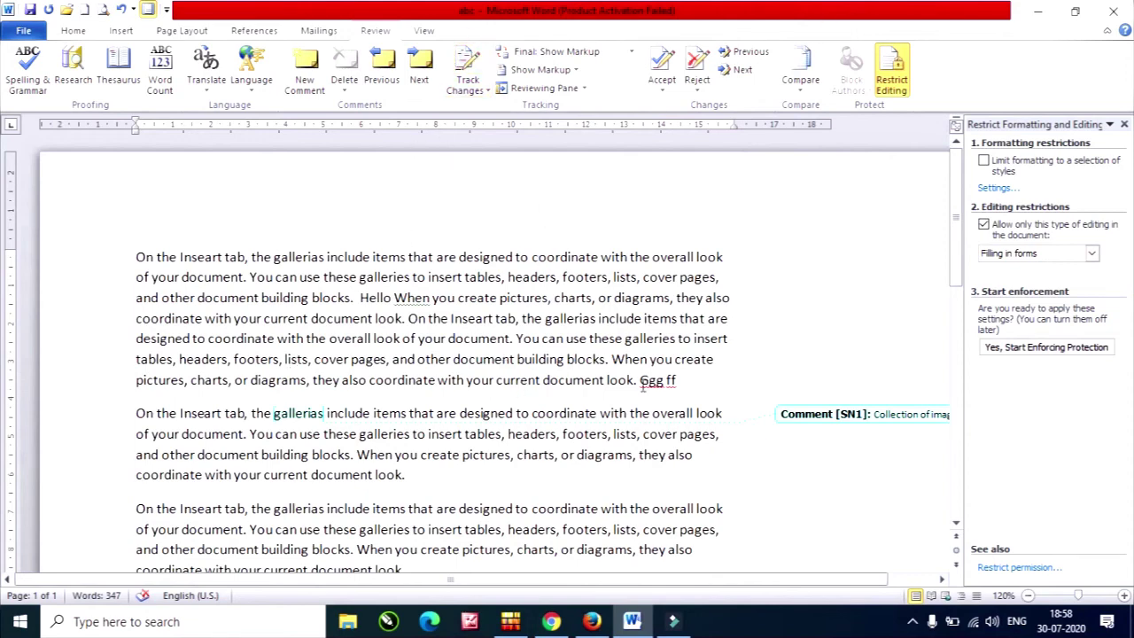
left_click_drag(684, 380, 634, 380)
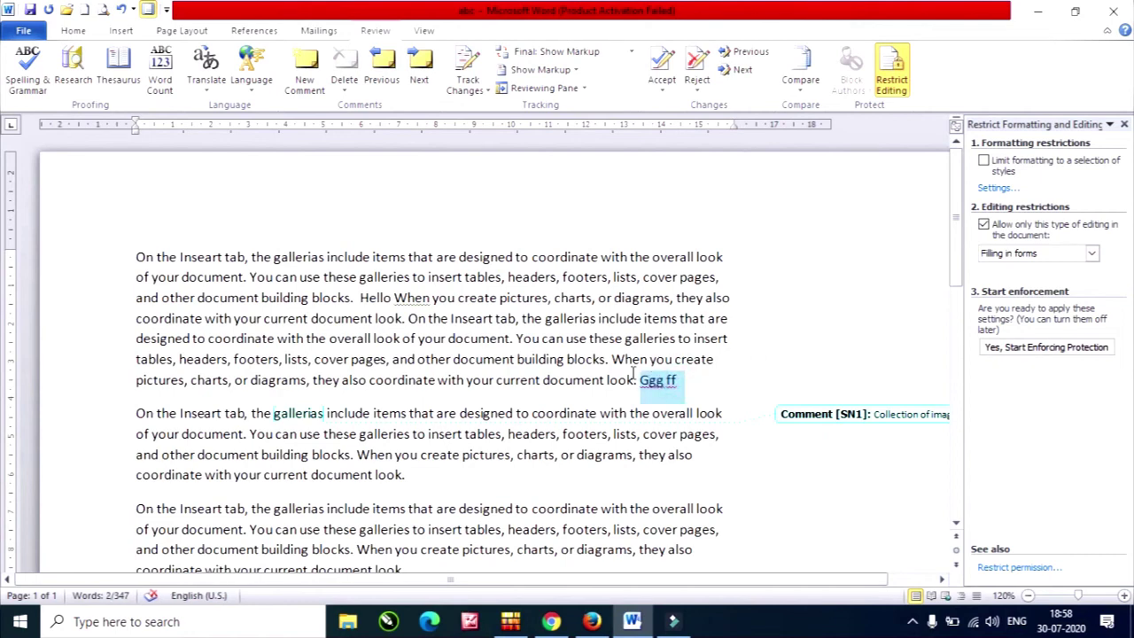
key("Delete")
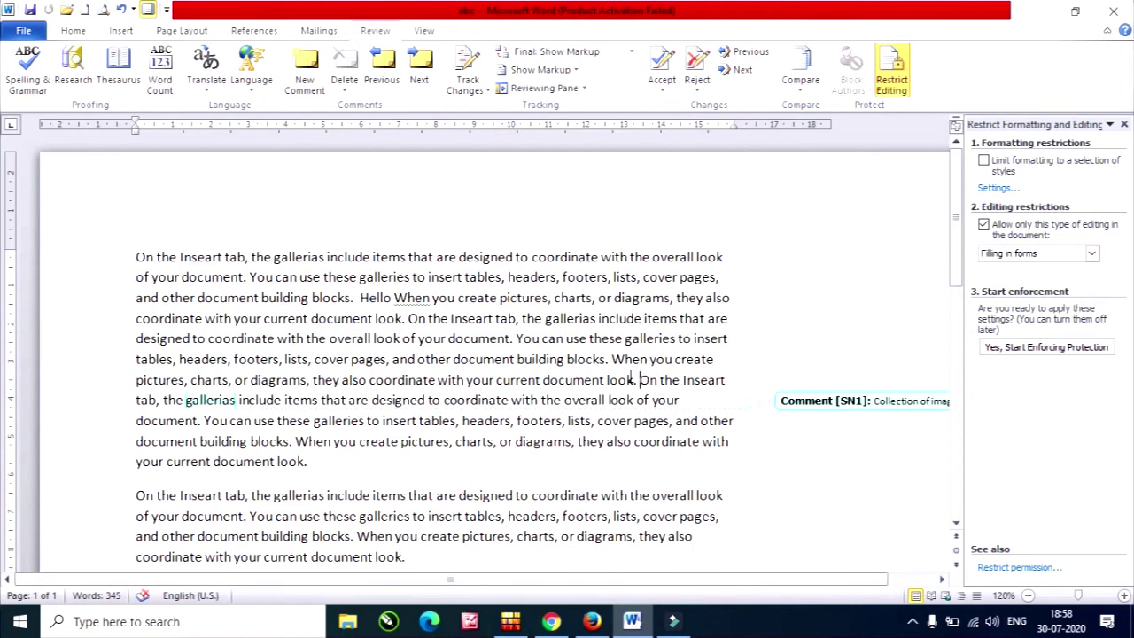
Enforce Tracked changes protection on the document with a password.
left_click(1092, 254)
left_click(1072, 265)
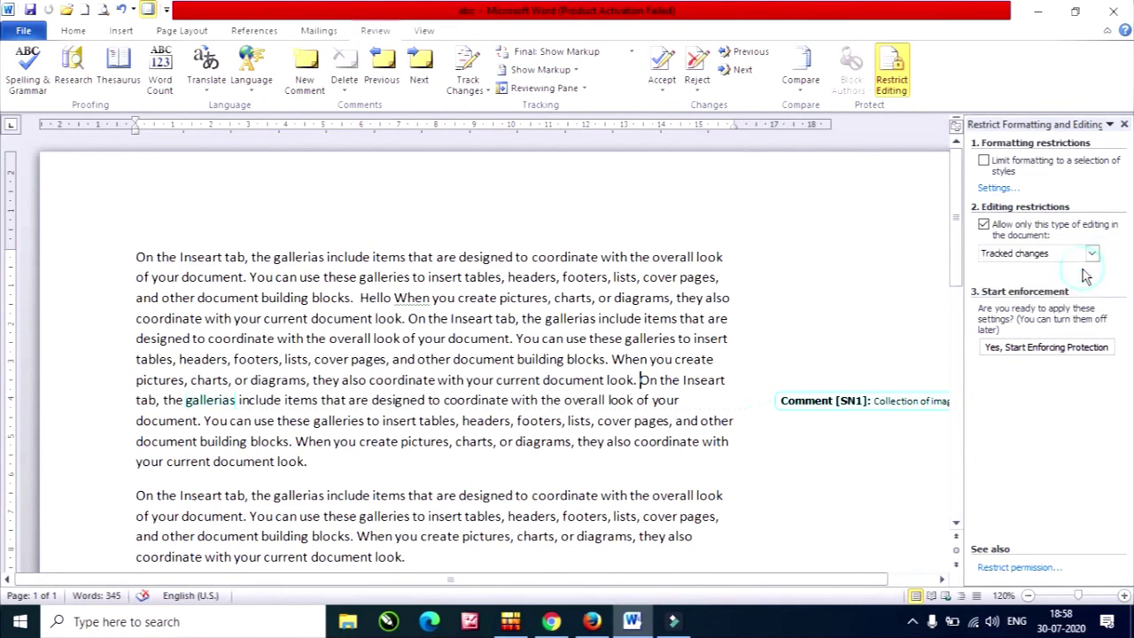
left_click(1035, 351)
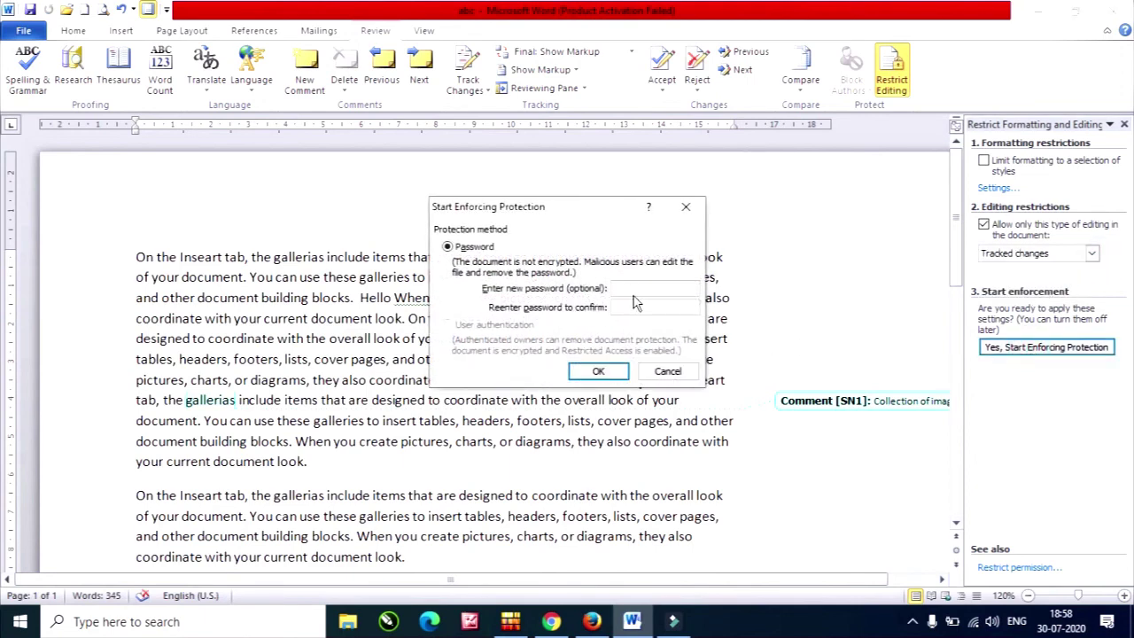
type("1")
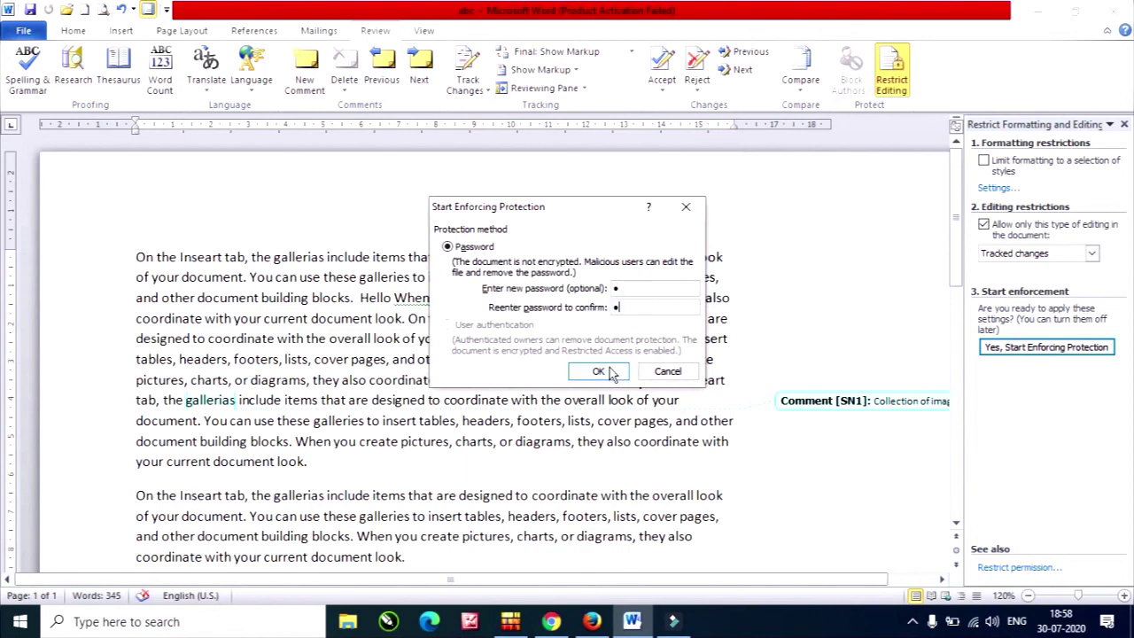
left_click(599, 371)
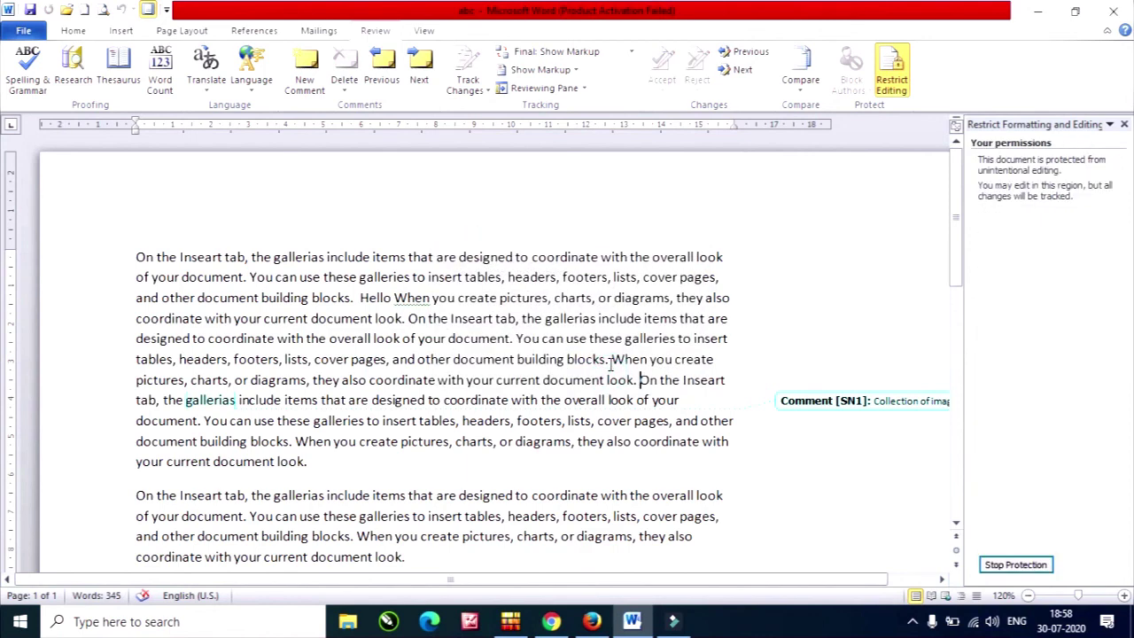
Preview the Change Tracking Options dialog and close it unchanged.
left_click(470, 85)
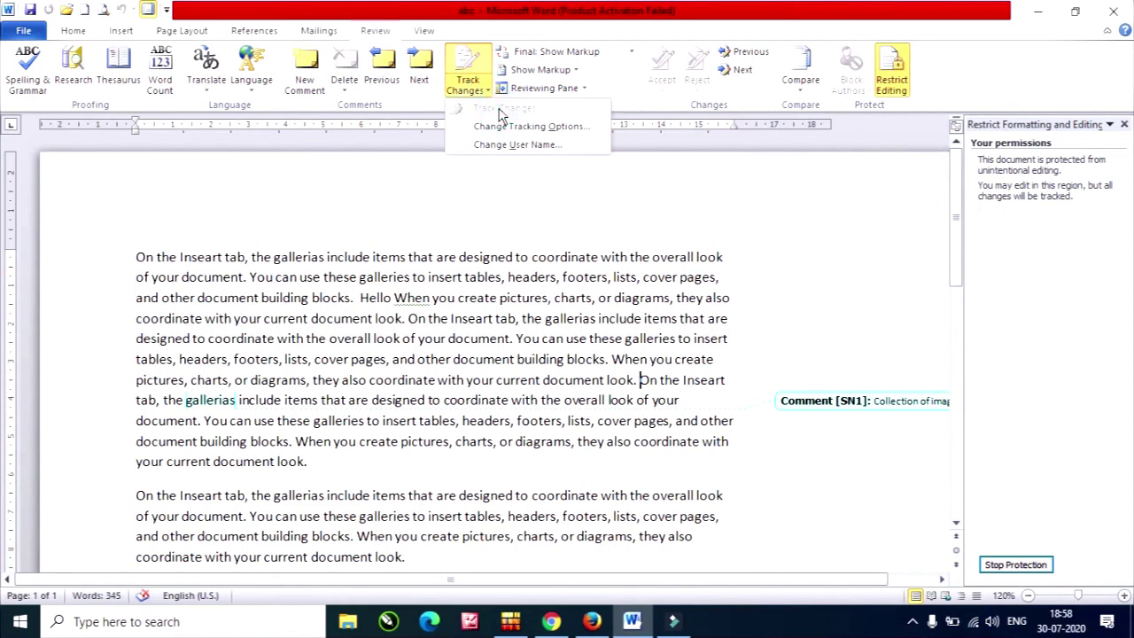
left_click(515, 126)
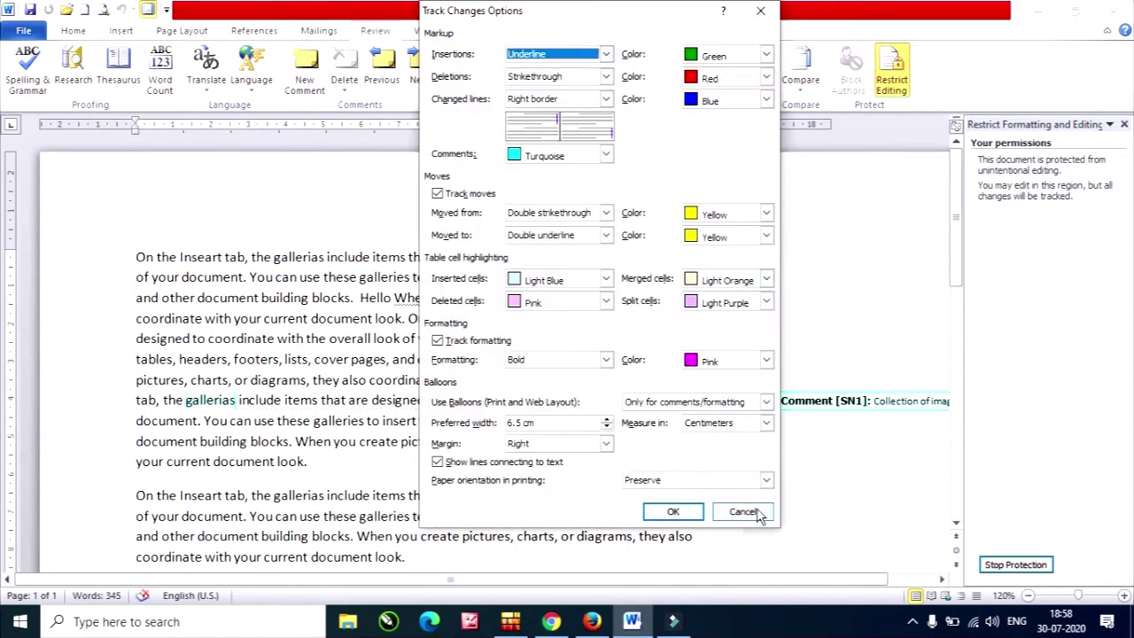
left_click(743, 512)
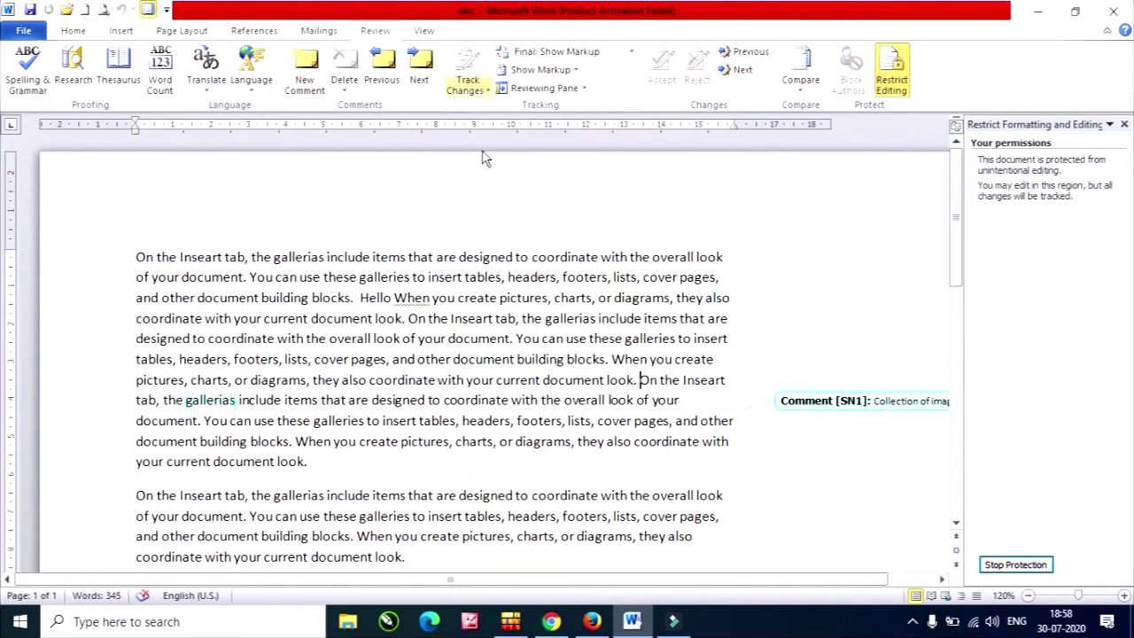
Add tracked 'gggggggggggg' at the paragraph end, delete 'arts, or dia', then remove the document protection.
left_click(414, 459)
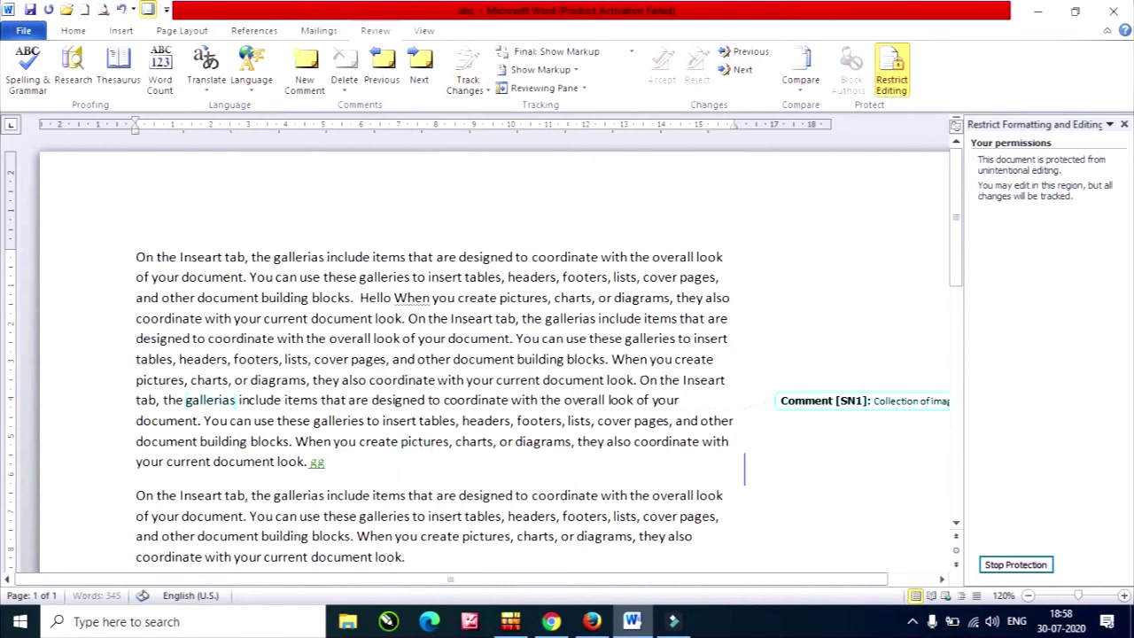
type("gggggggggg")
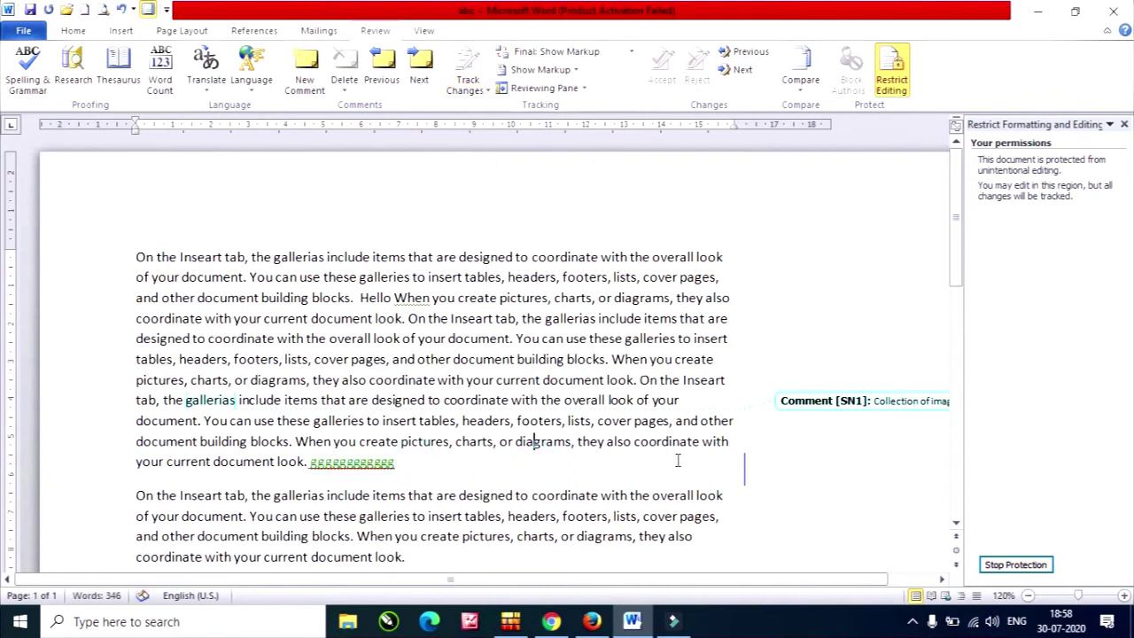
key("BackSpace")
key("BackSpace")
key("BackSpace")
key("BackSpace")
key("BackSpace")
key("BackSpace")
key("BackSpace")
key("BackSpace")
key("BackSpace")
key("BackSpace")
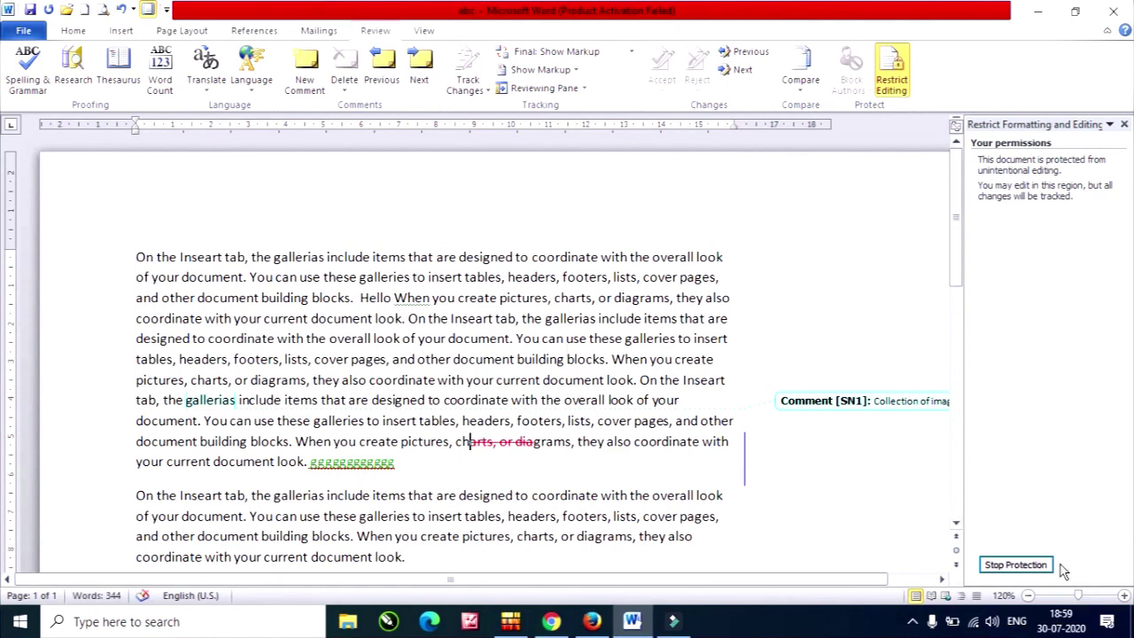
left_click(1016, 565)
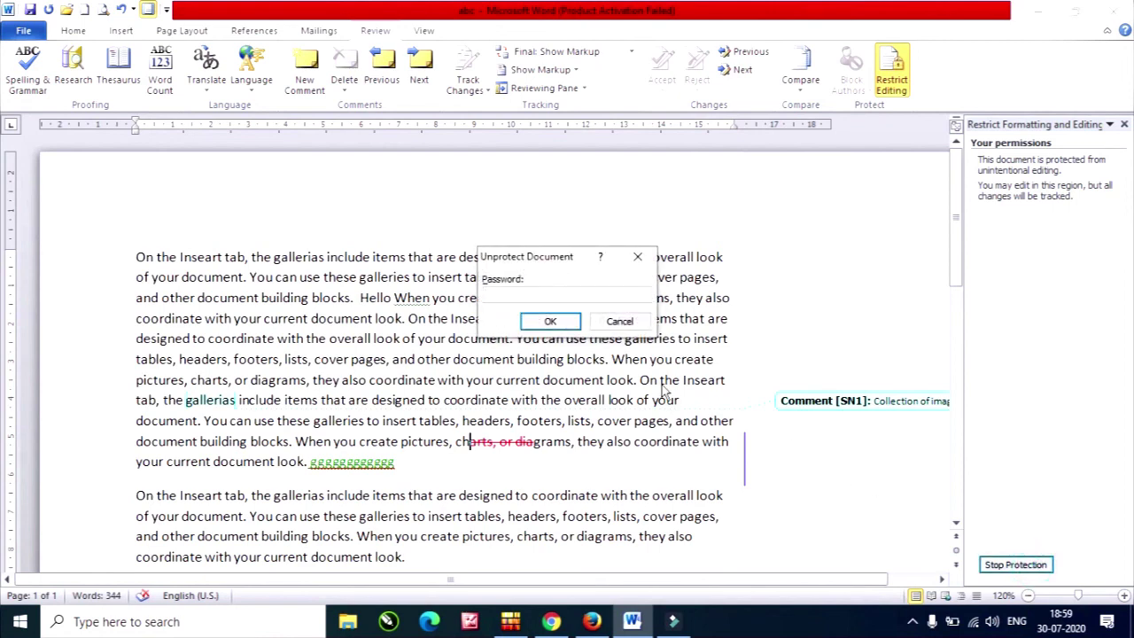
left_click(551, 321)
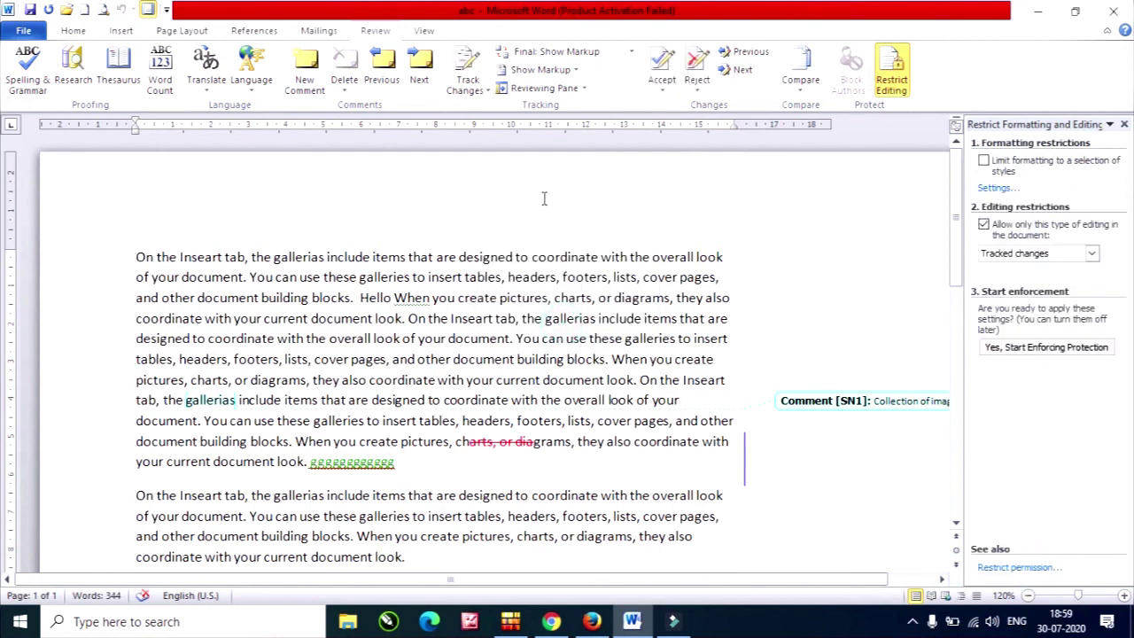